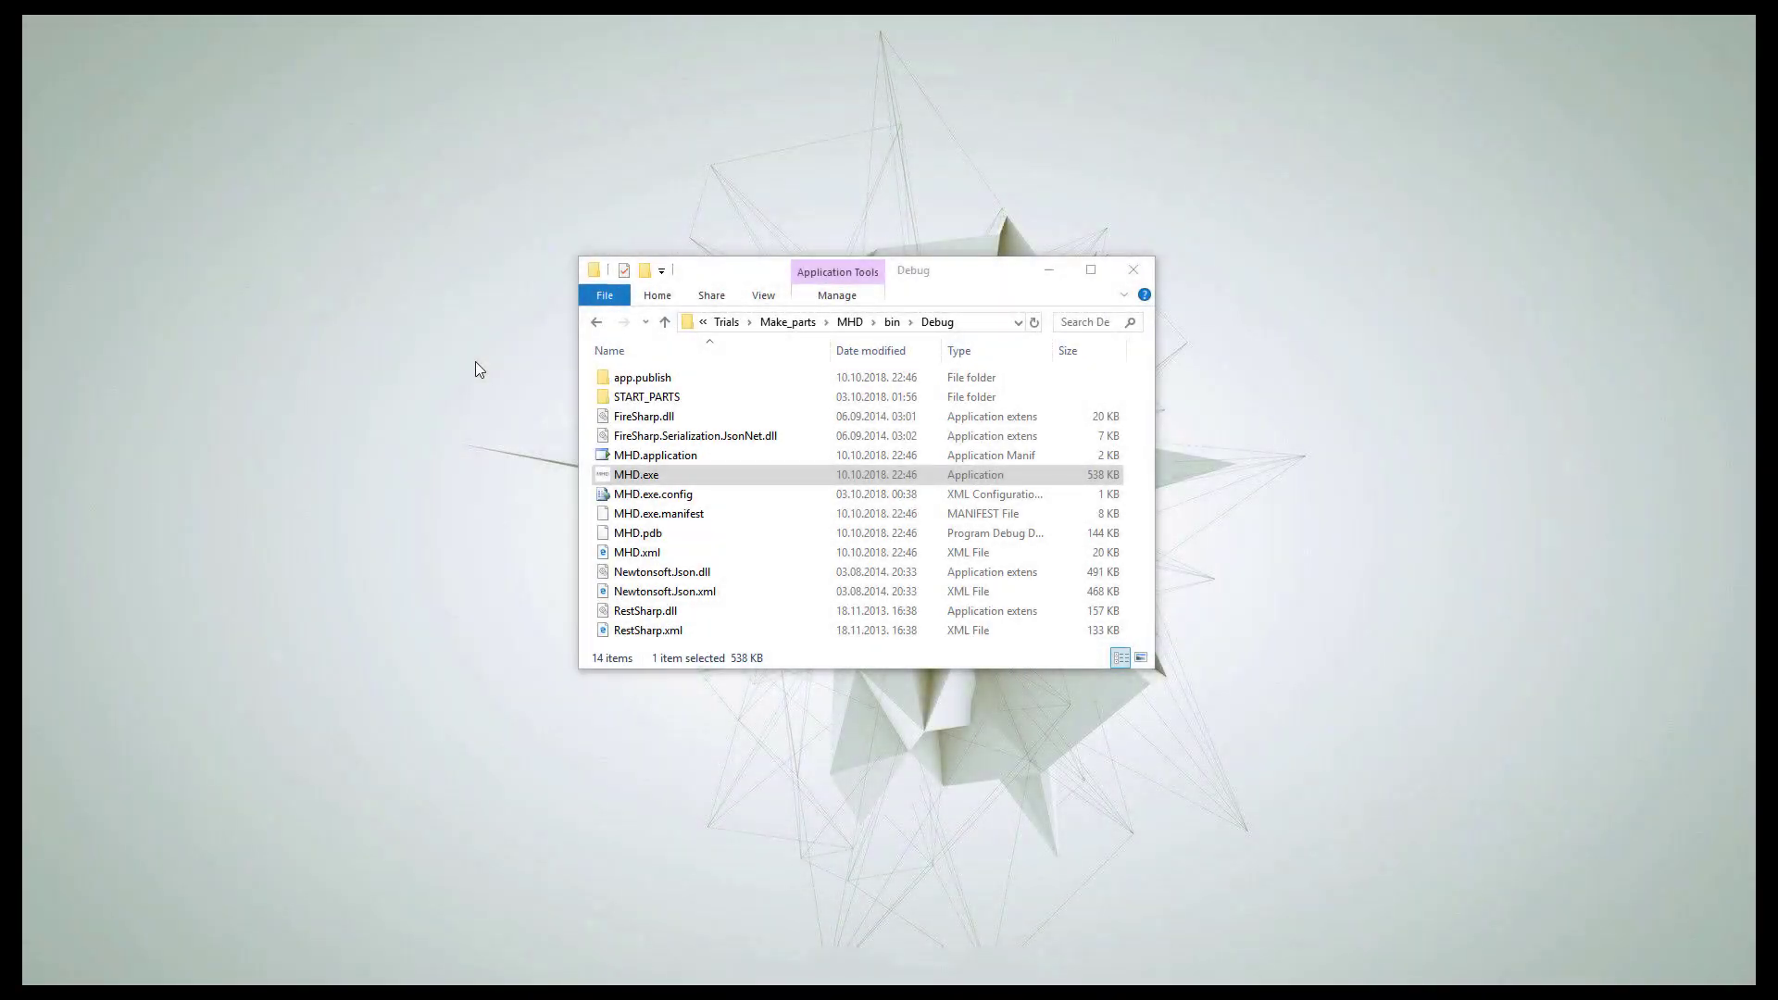
- Start MHD.exe from the Debug folder in File Explorer
left_click(687, 382)
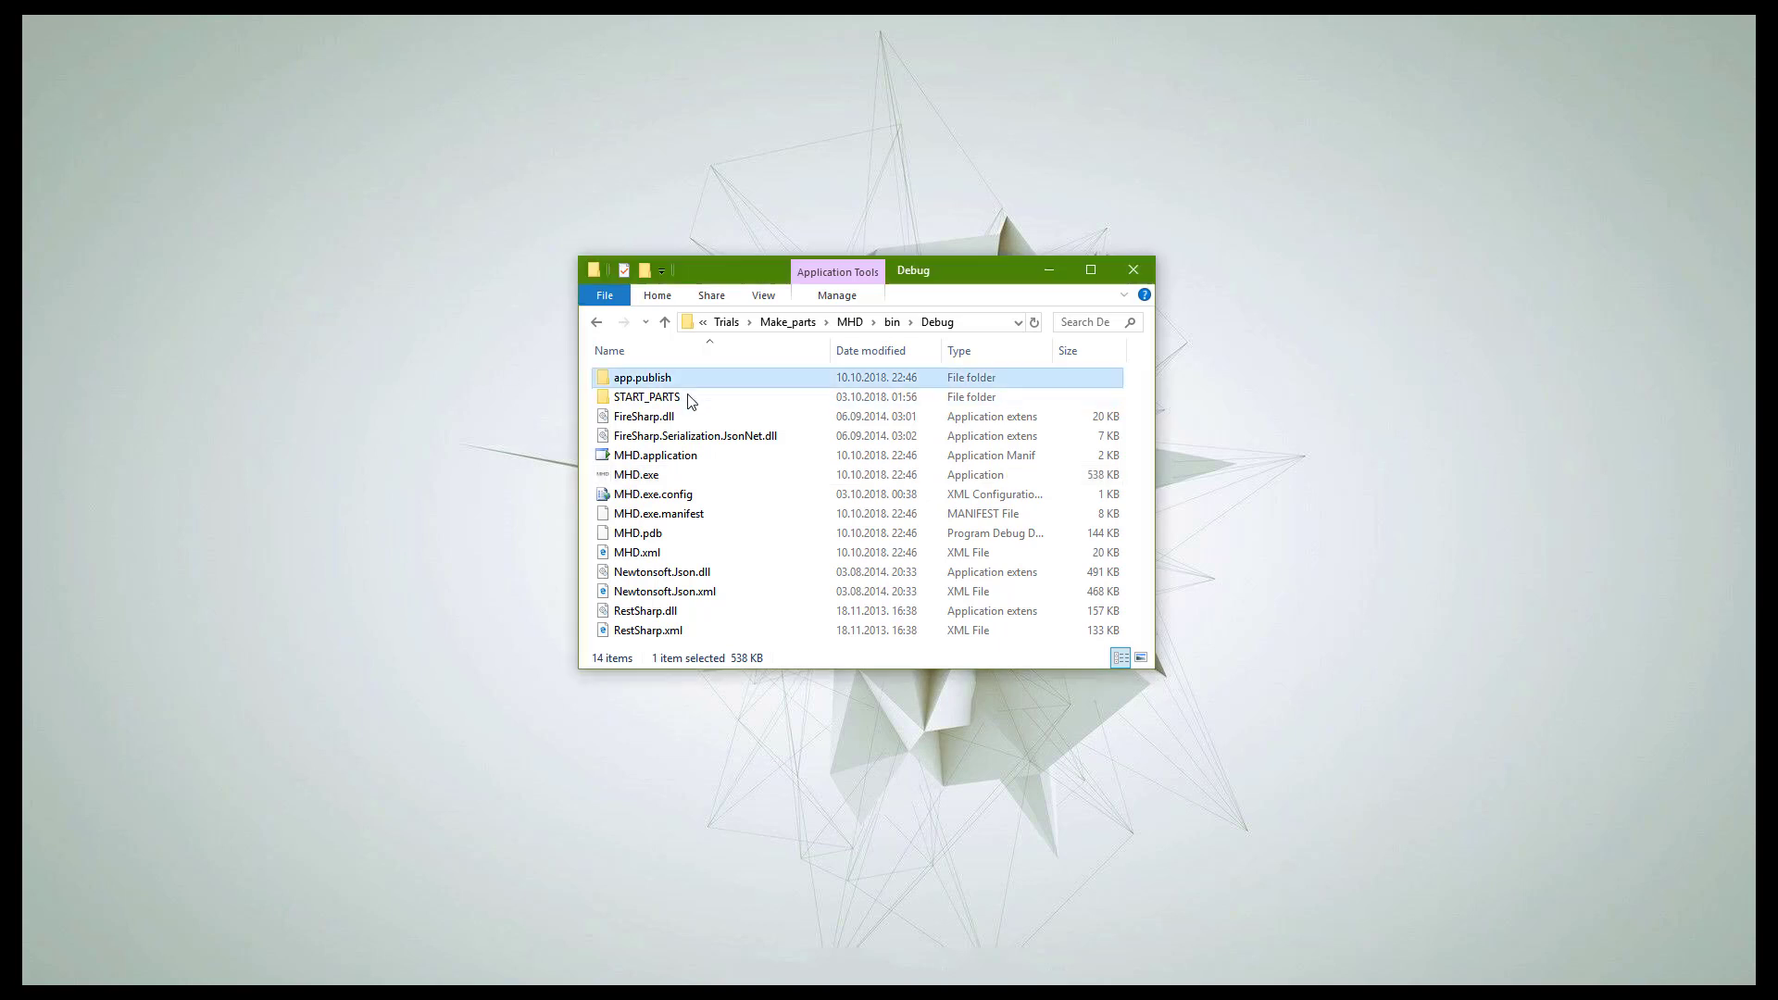
left_click(696, 633, "shift")
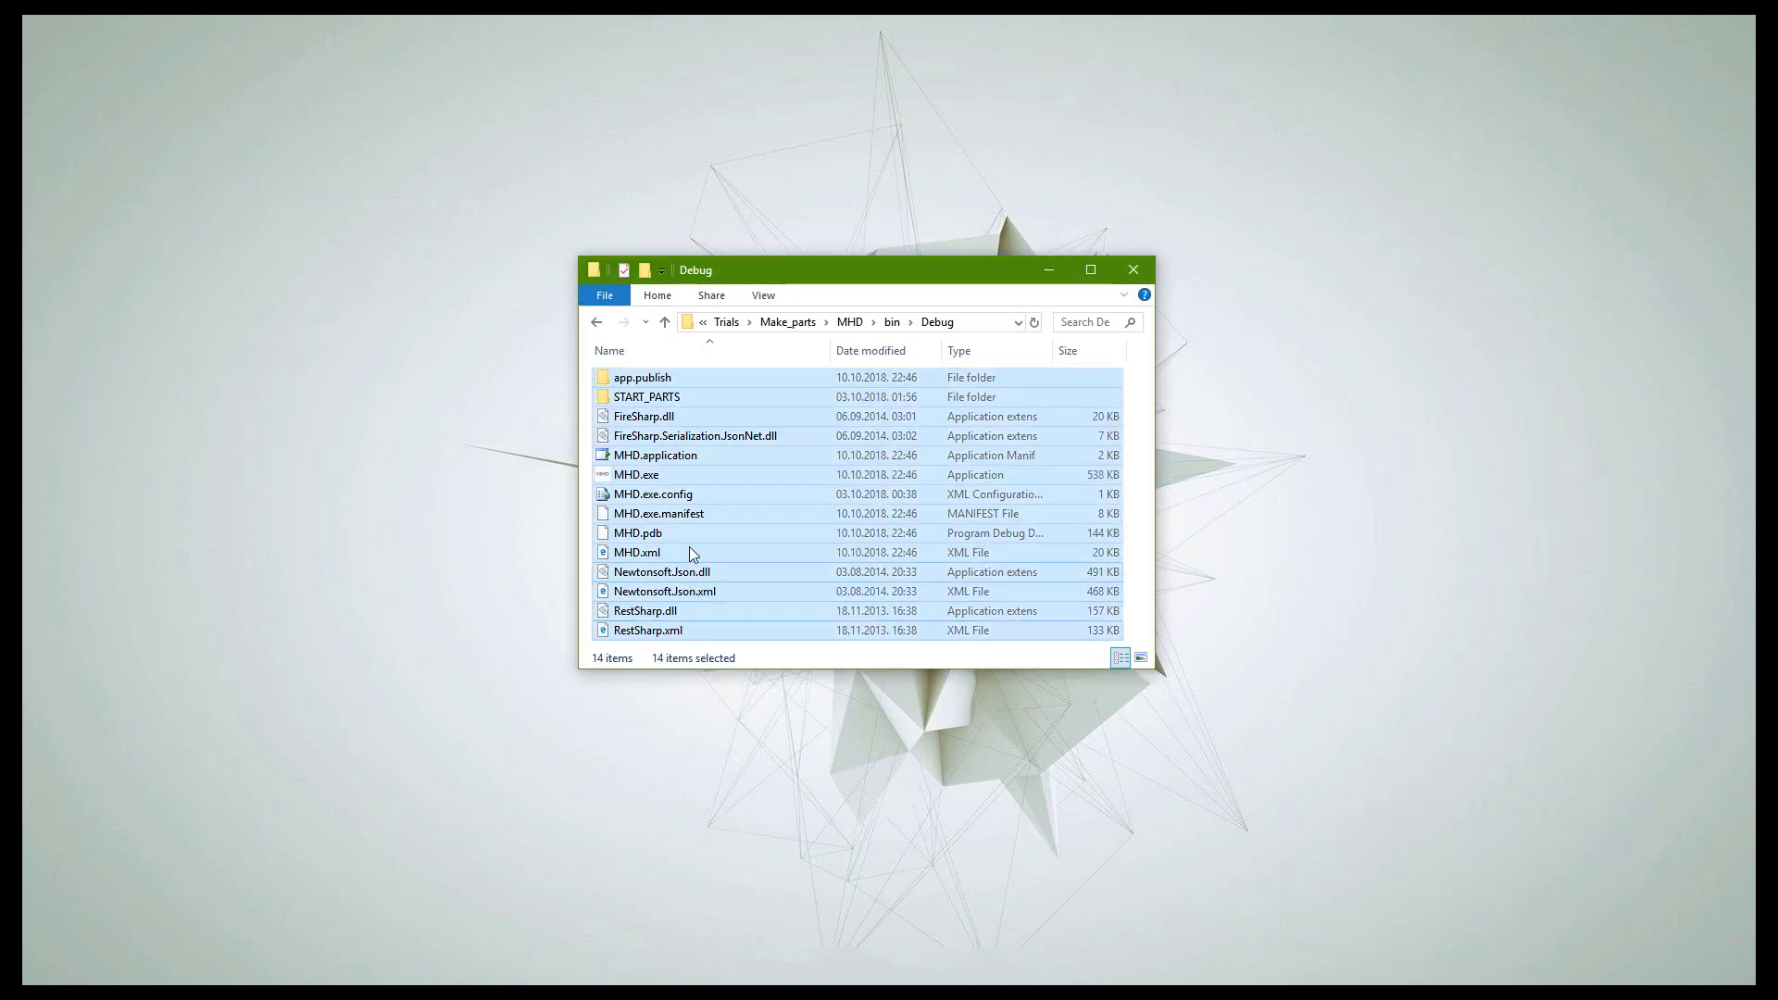
left_click(691, 471)
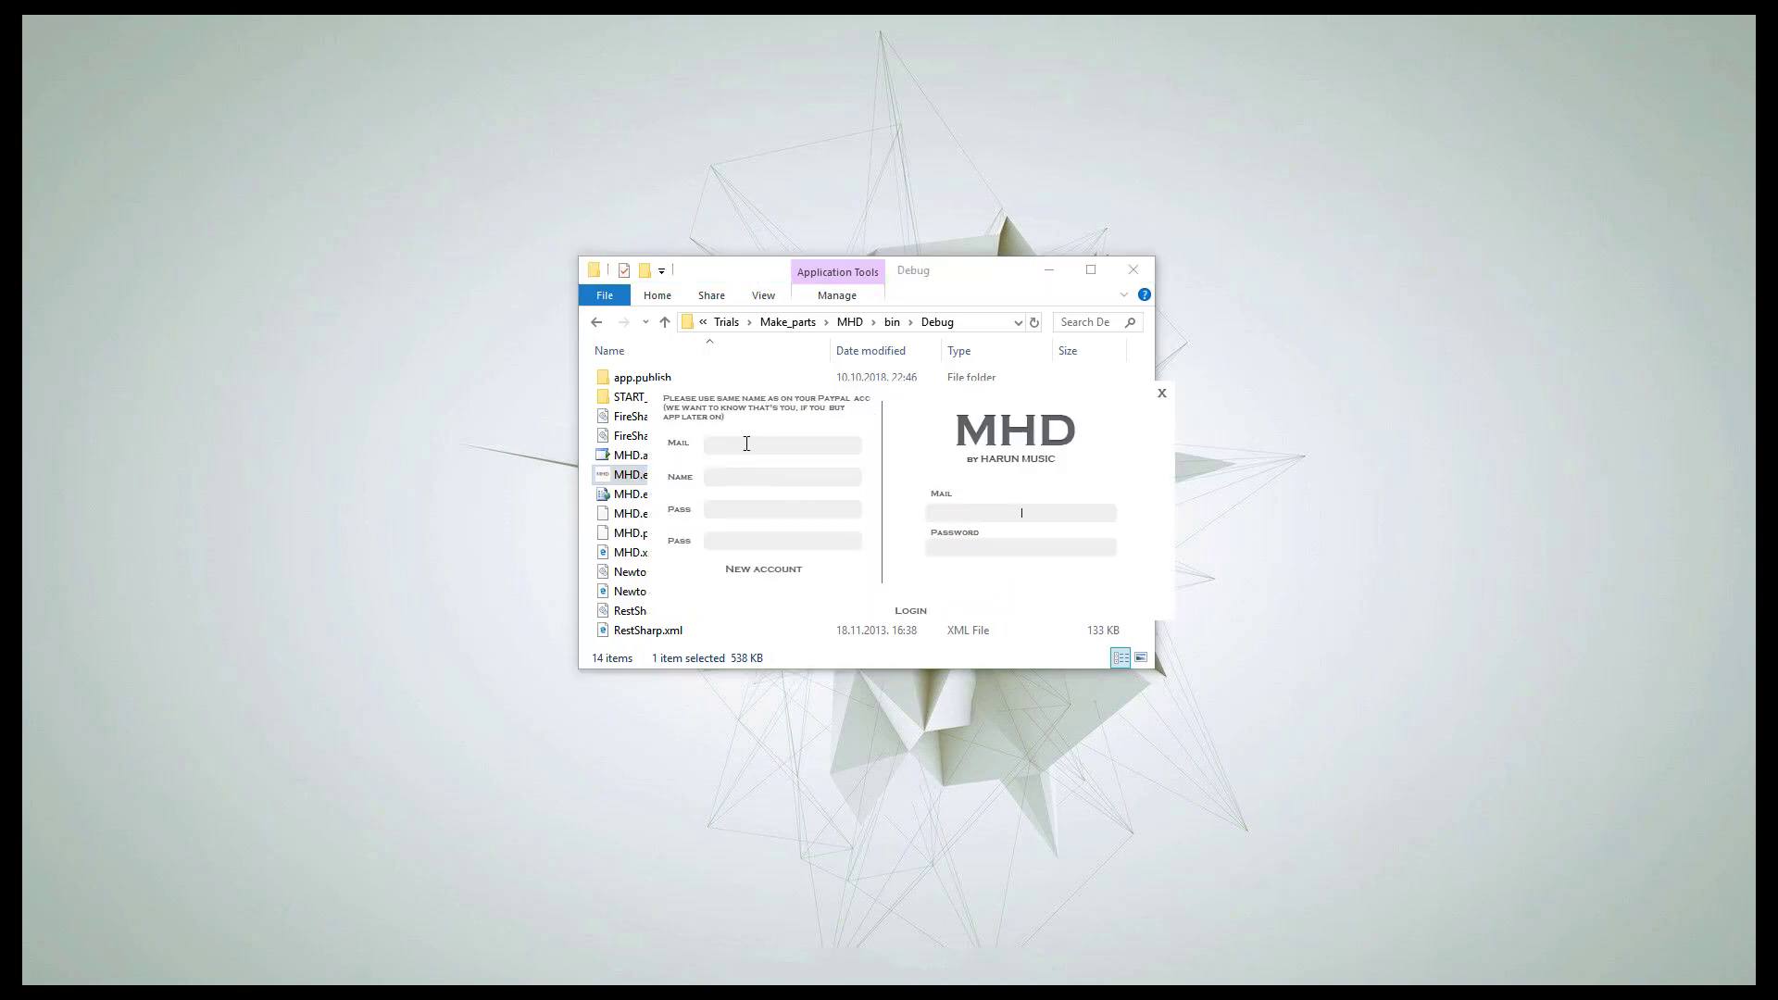
- Register a new MHD account with mail, name and password, then log in with it
left_click(753, 441)
key("Tab")
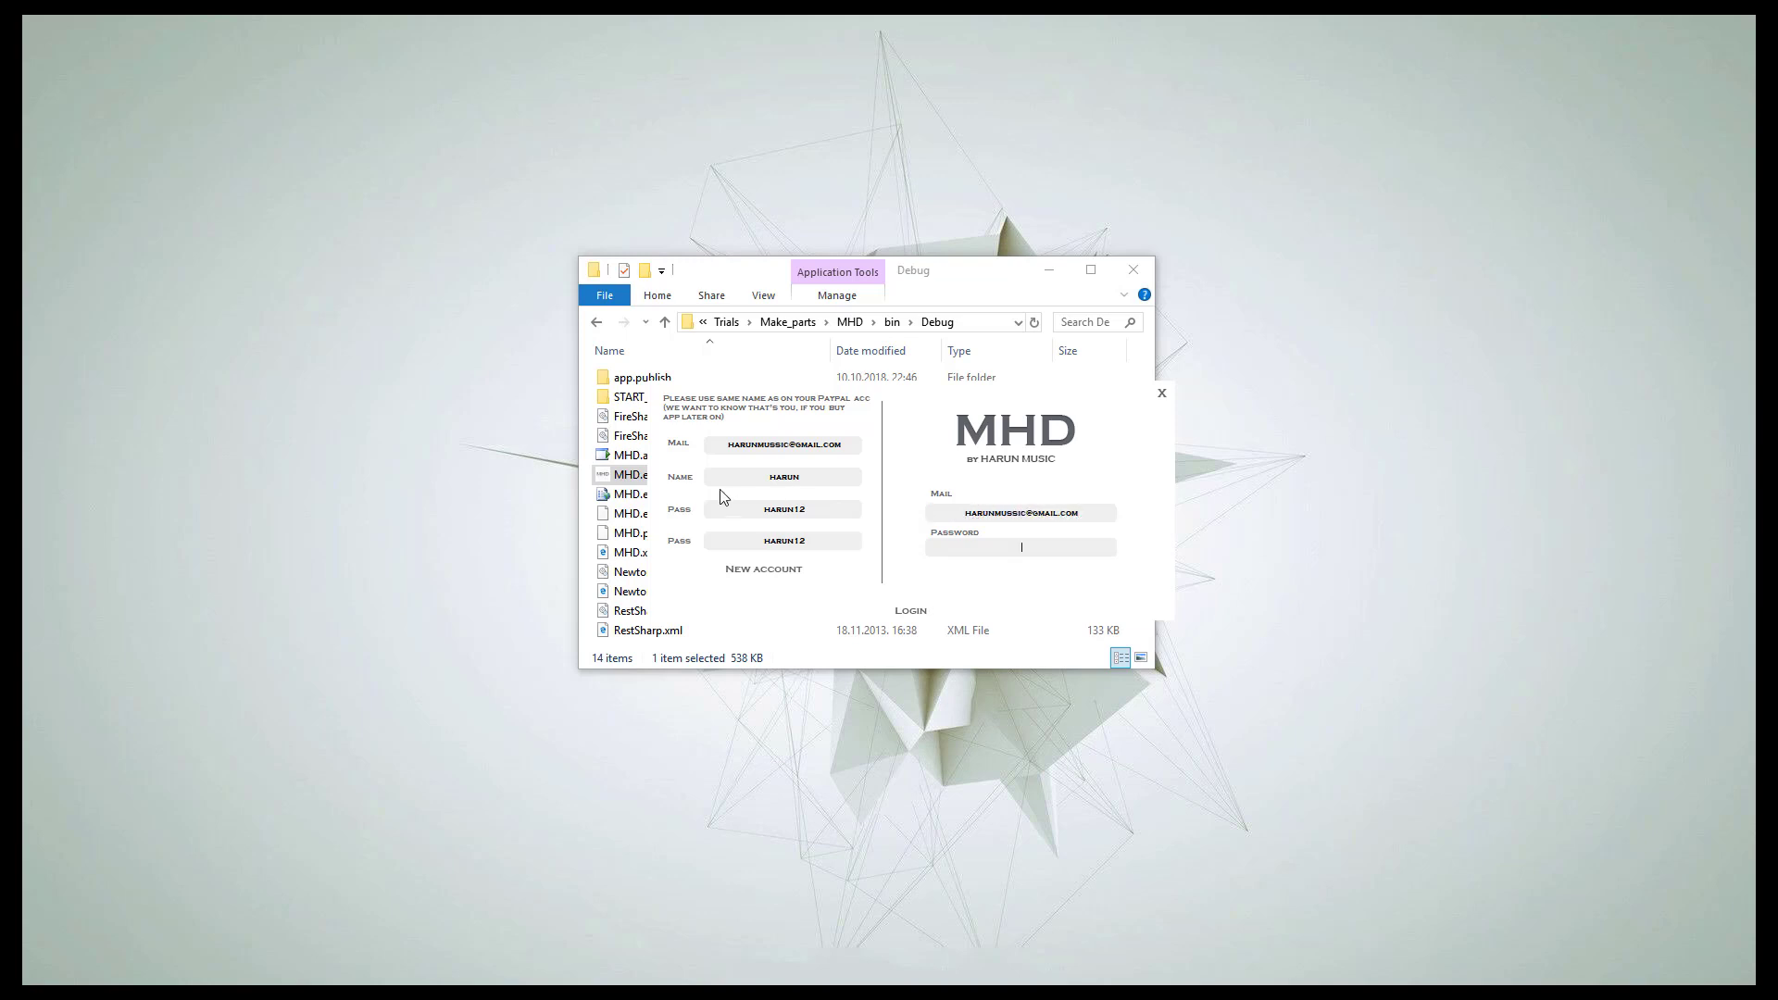
left_click(975, 547)
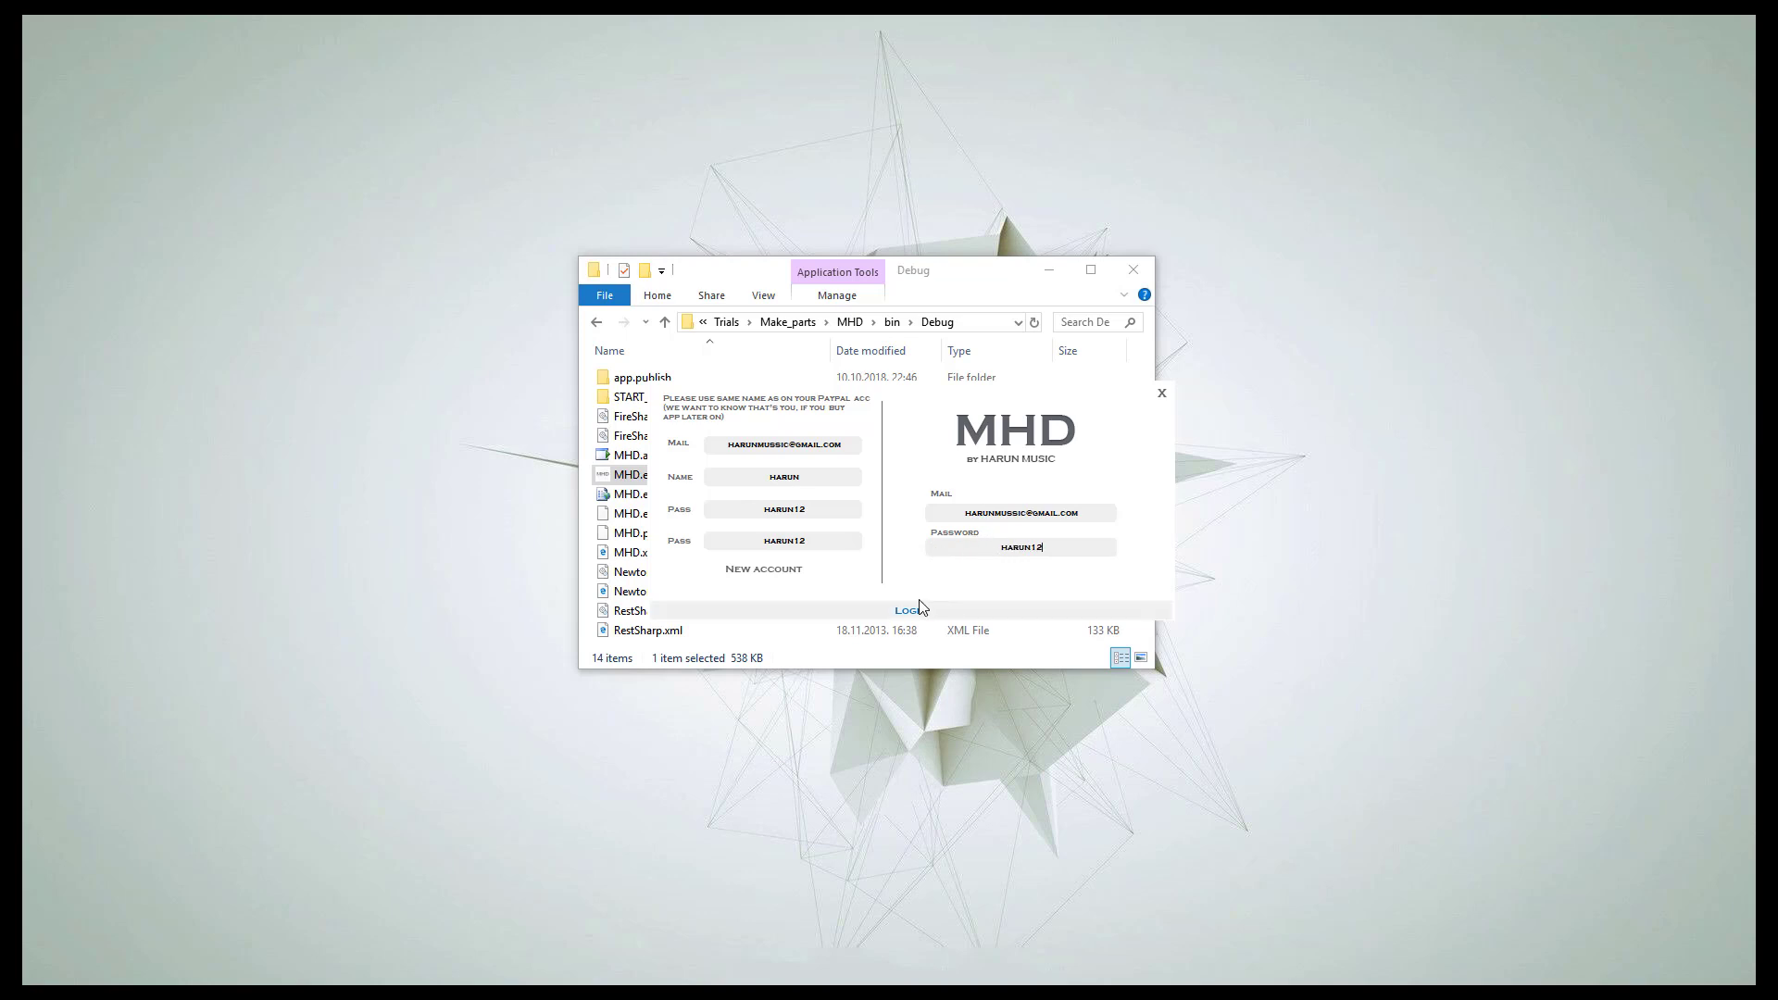
left_click(920, 608)
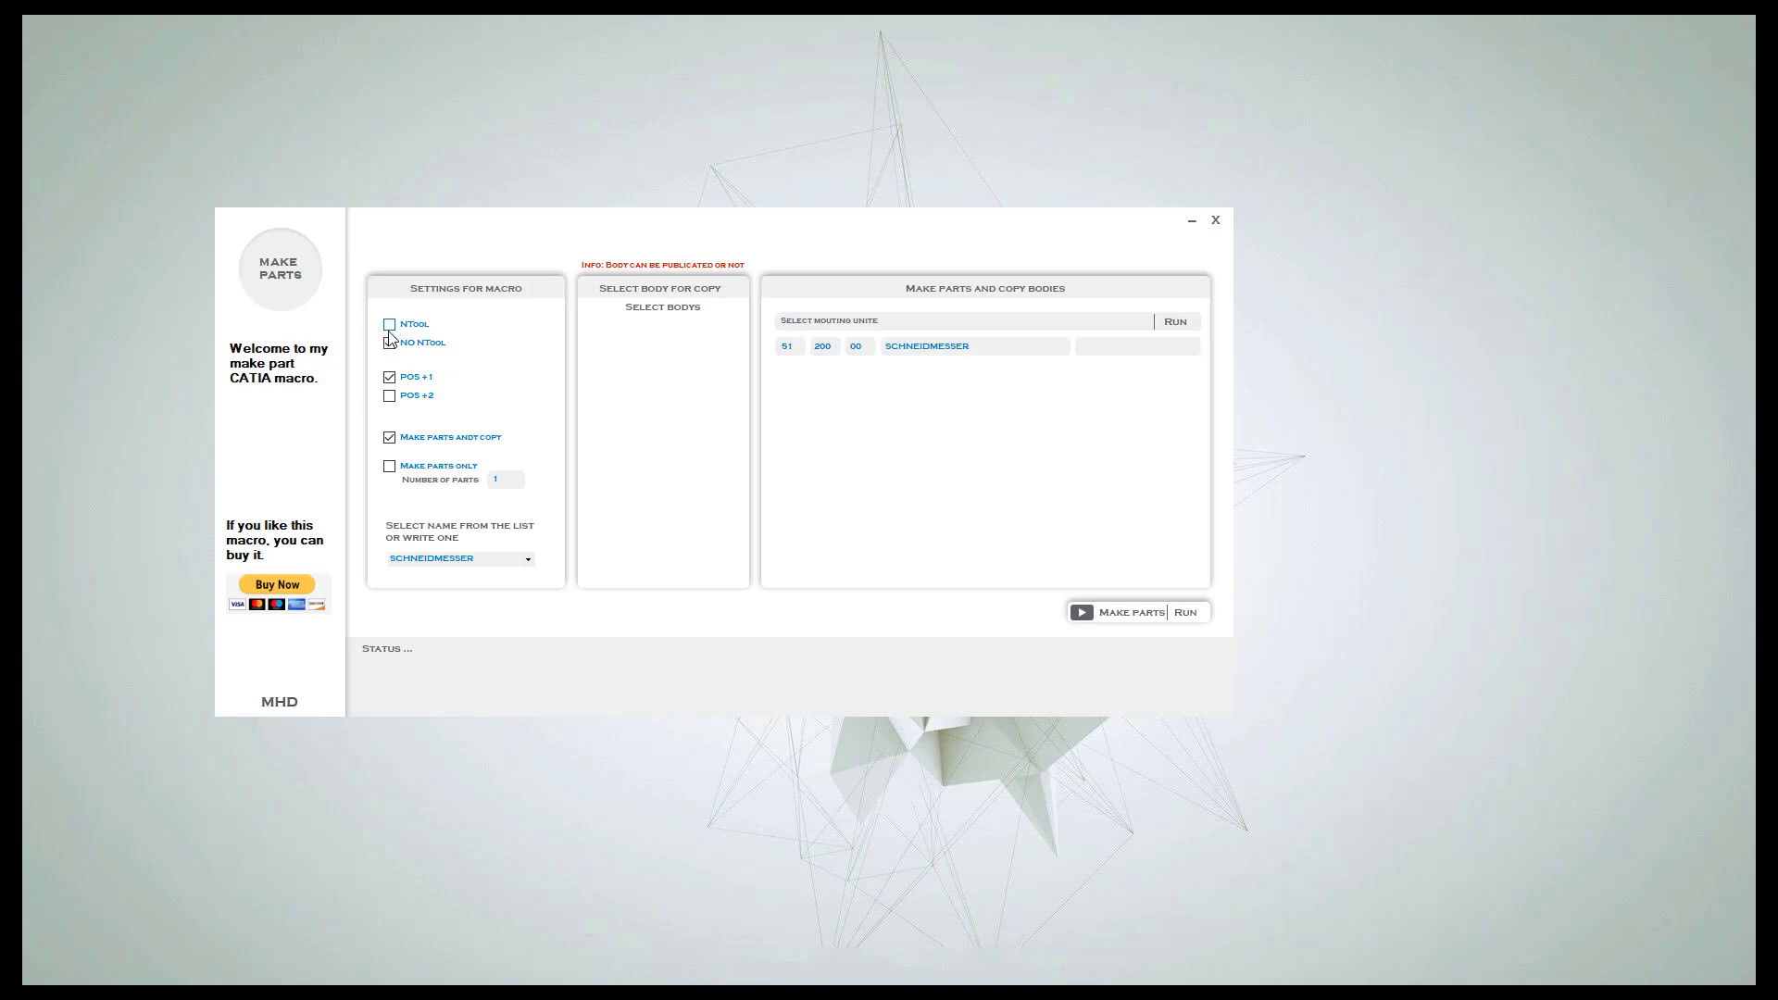
- Enable NTool, POS +1 and Make parts and copy in the macro options
left_click(391, 326)
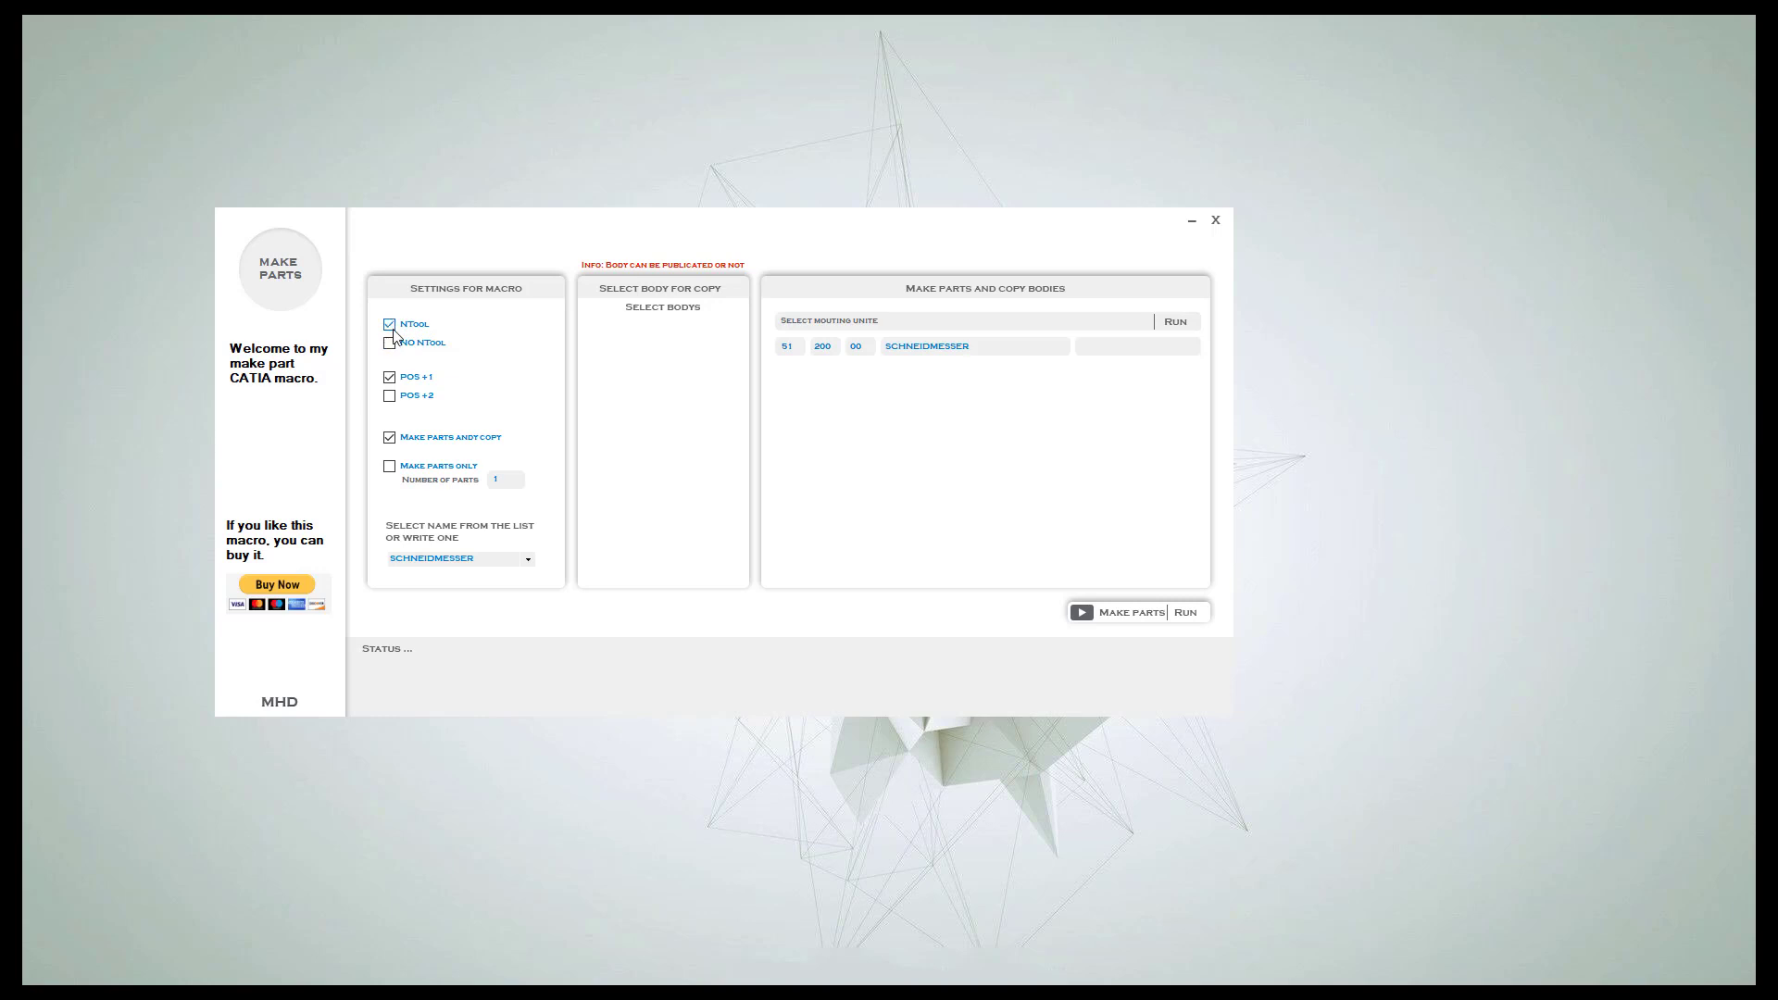
left_click(418, 380)
left_click(391, 399)
left_click(389, 379)
left_click(399, 467)
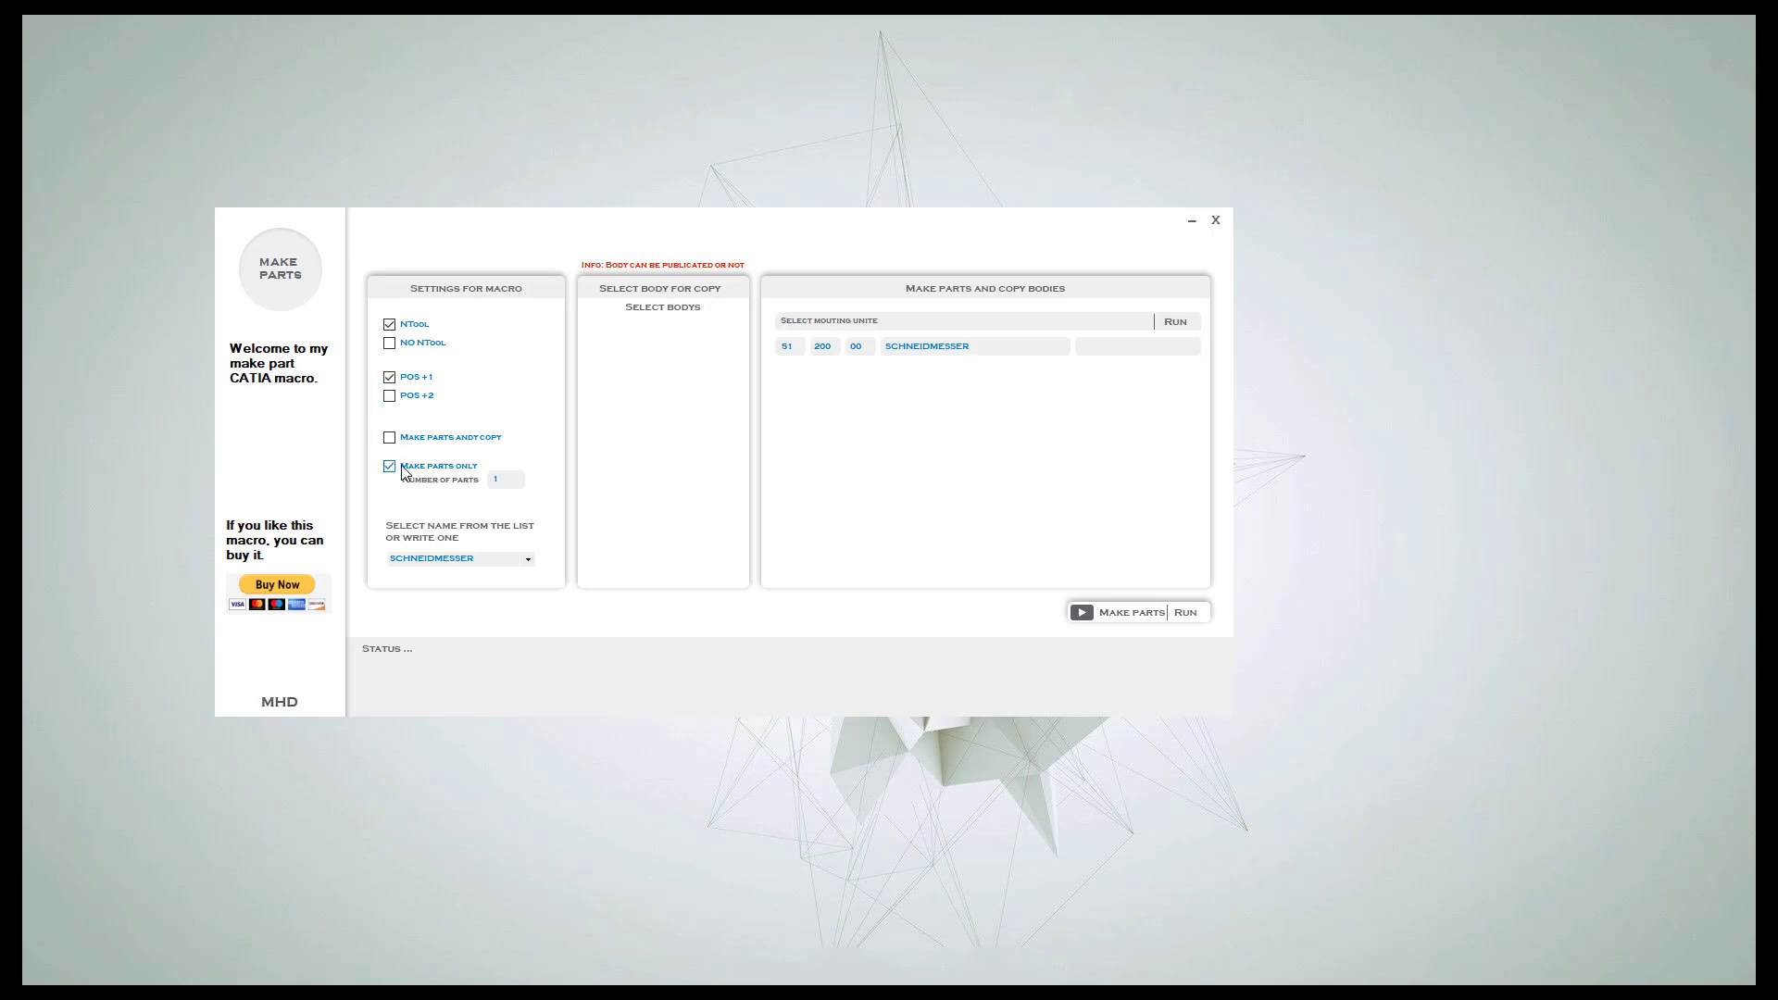
left_click(442, 439)
- Set Number of parts to 10 and choose BUCHSENAUFNAHME as the part name
left_click_drag(509, 479, 471, 484)
left_click(531, 556)
left_click(455, 600)
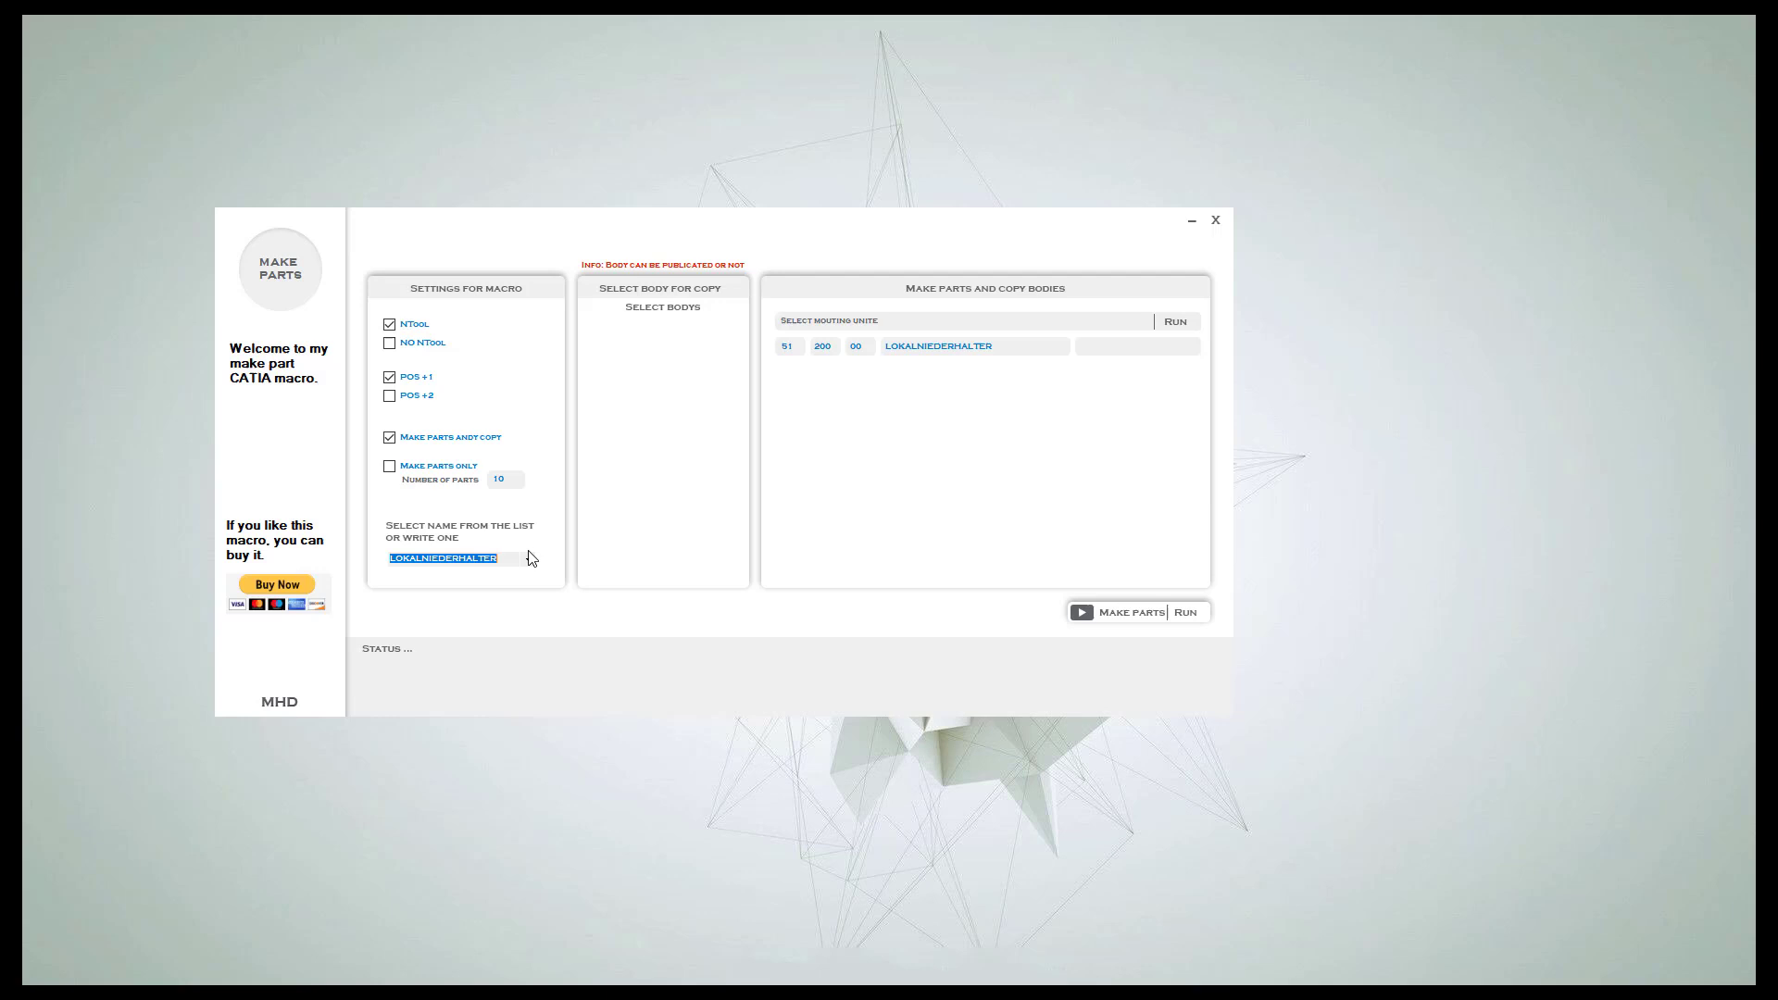
left_click(529, 557)
left_click(476, 601)
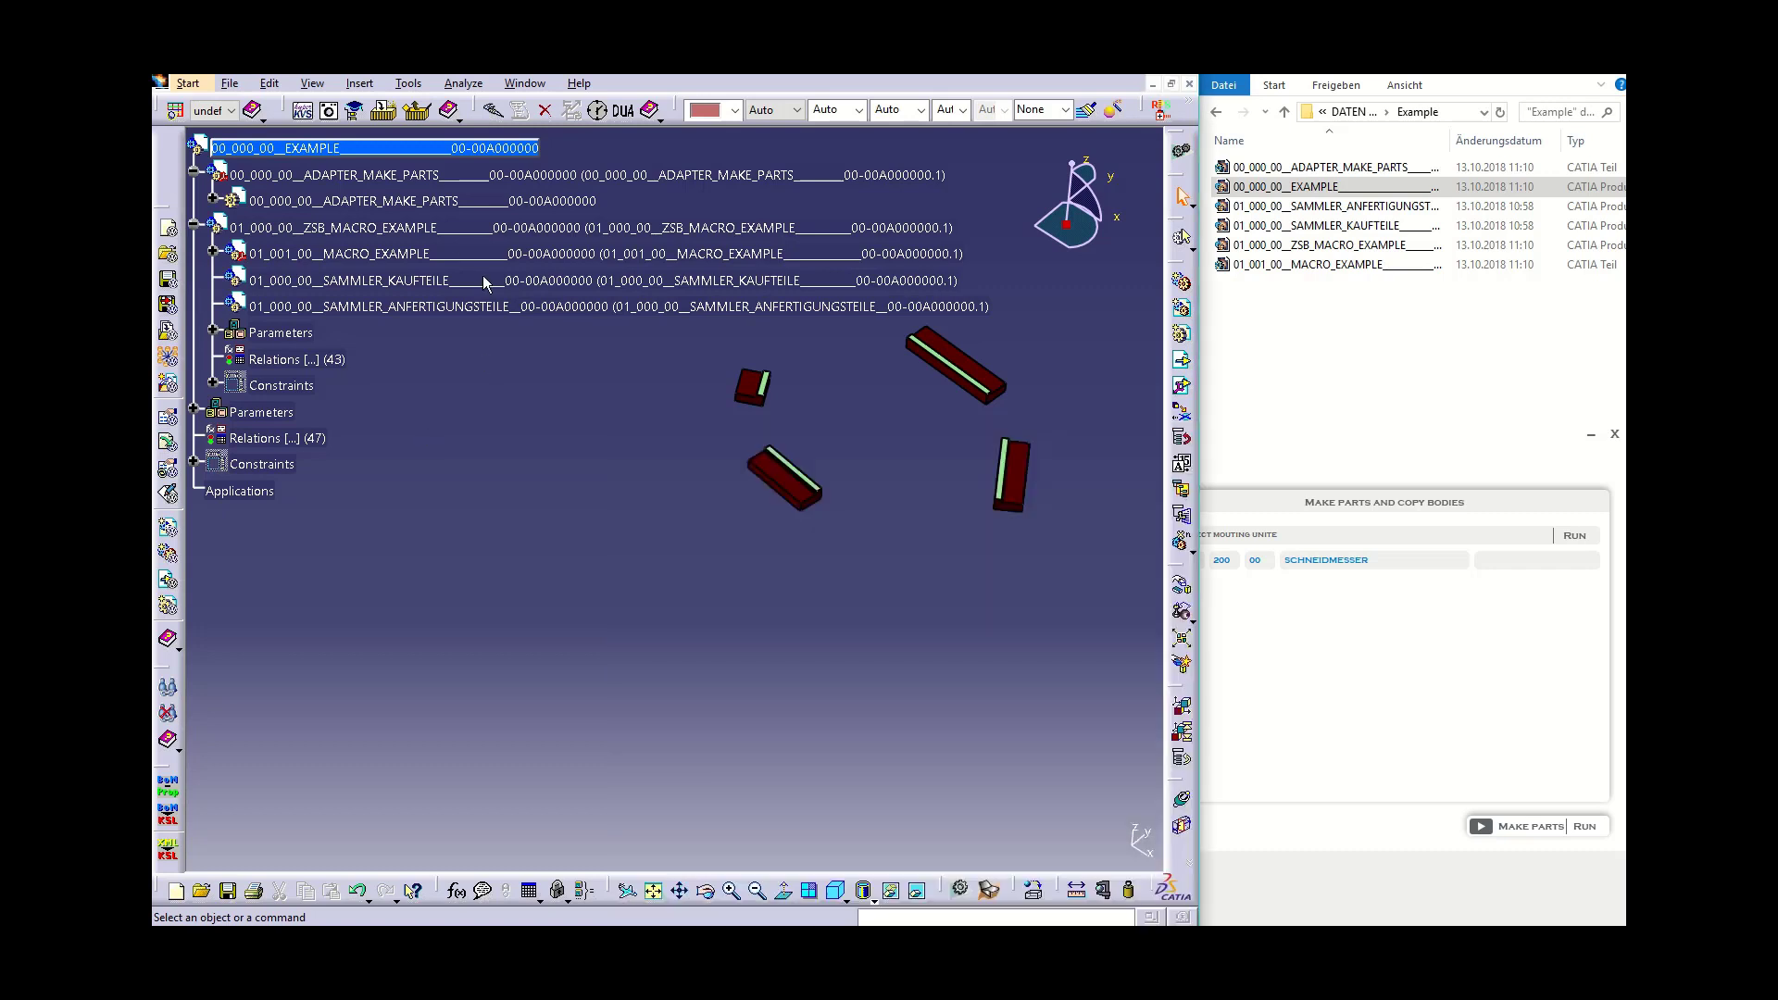
- Expand the ADAPTER_MAKE_PARTS node in the specification tree to show its bodies
left_click(413, 177)
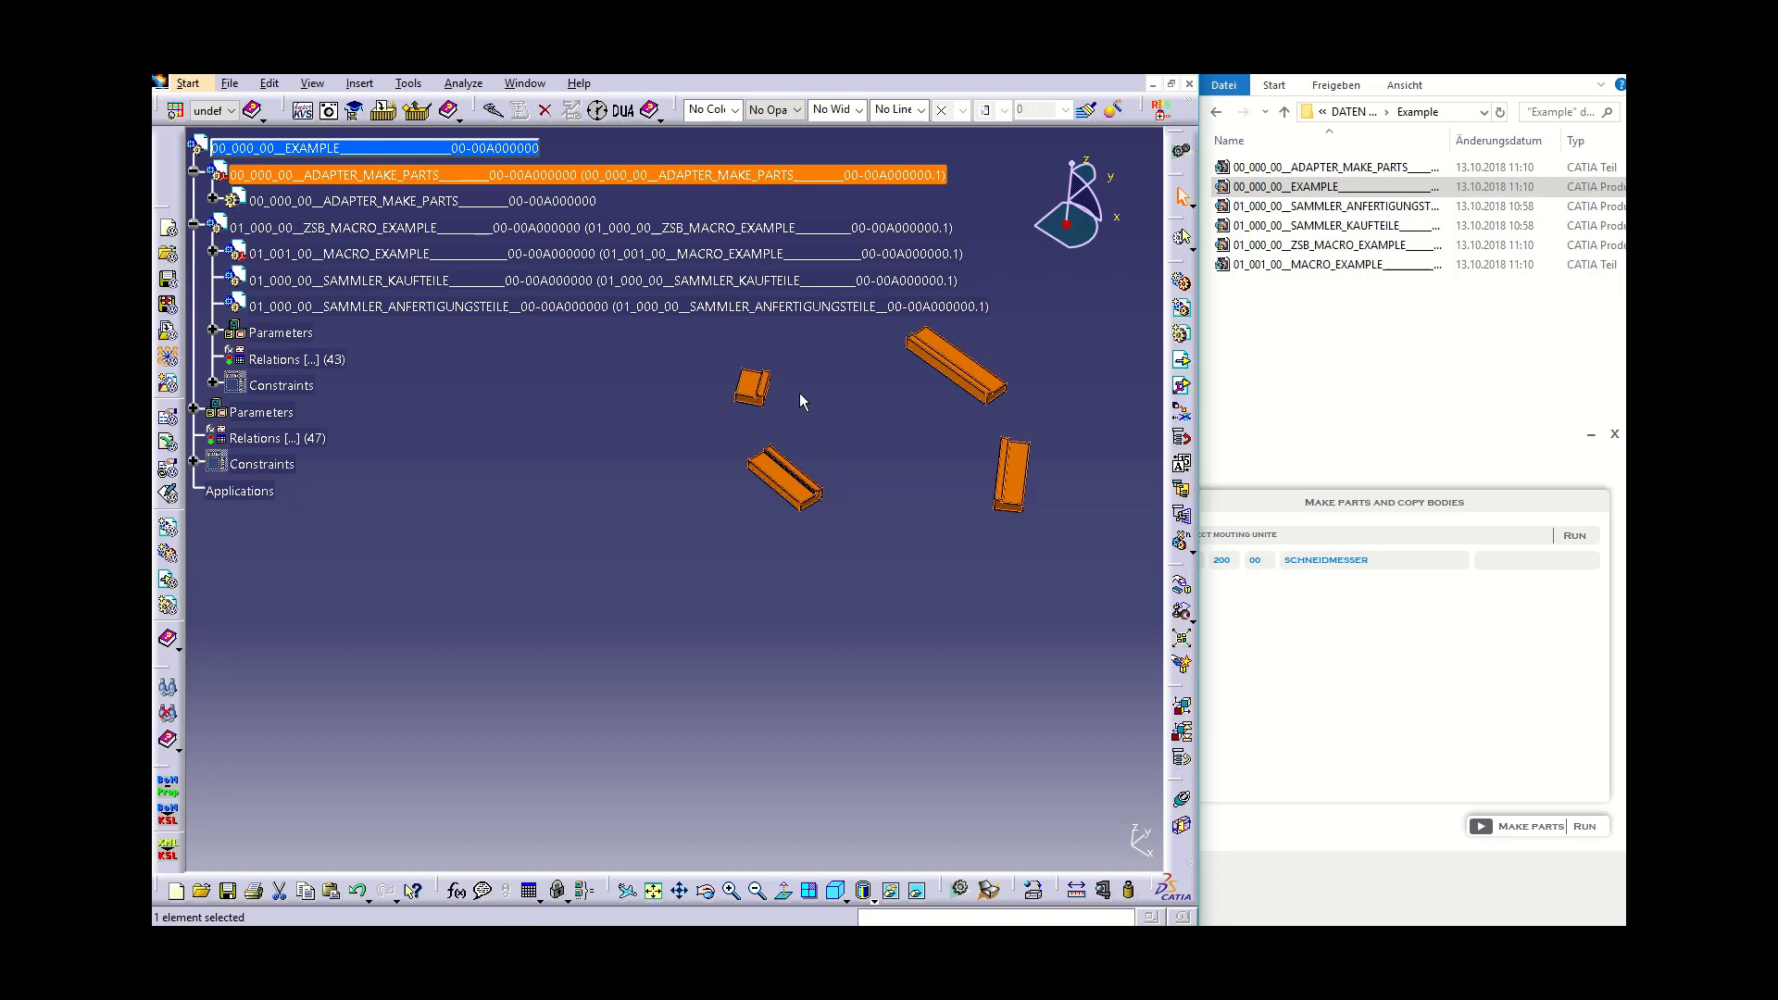
left_click(751, 514)
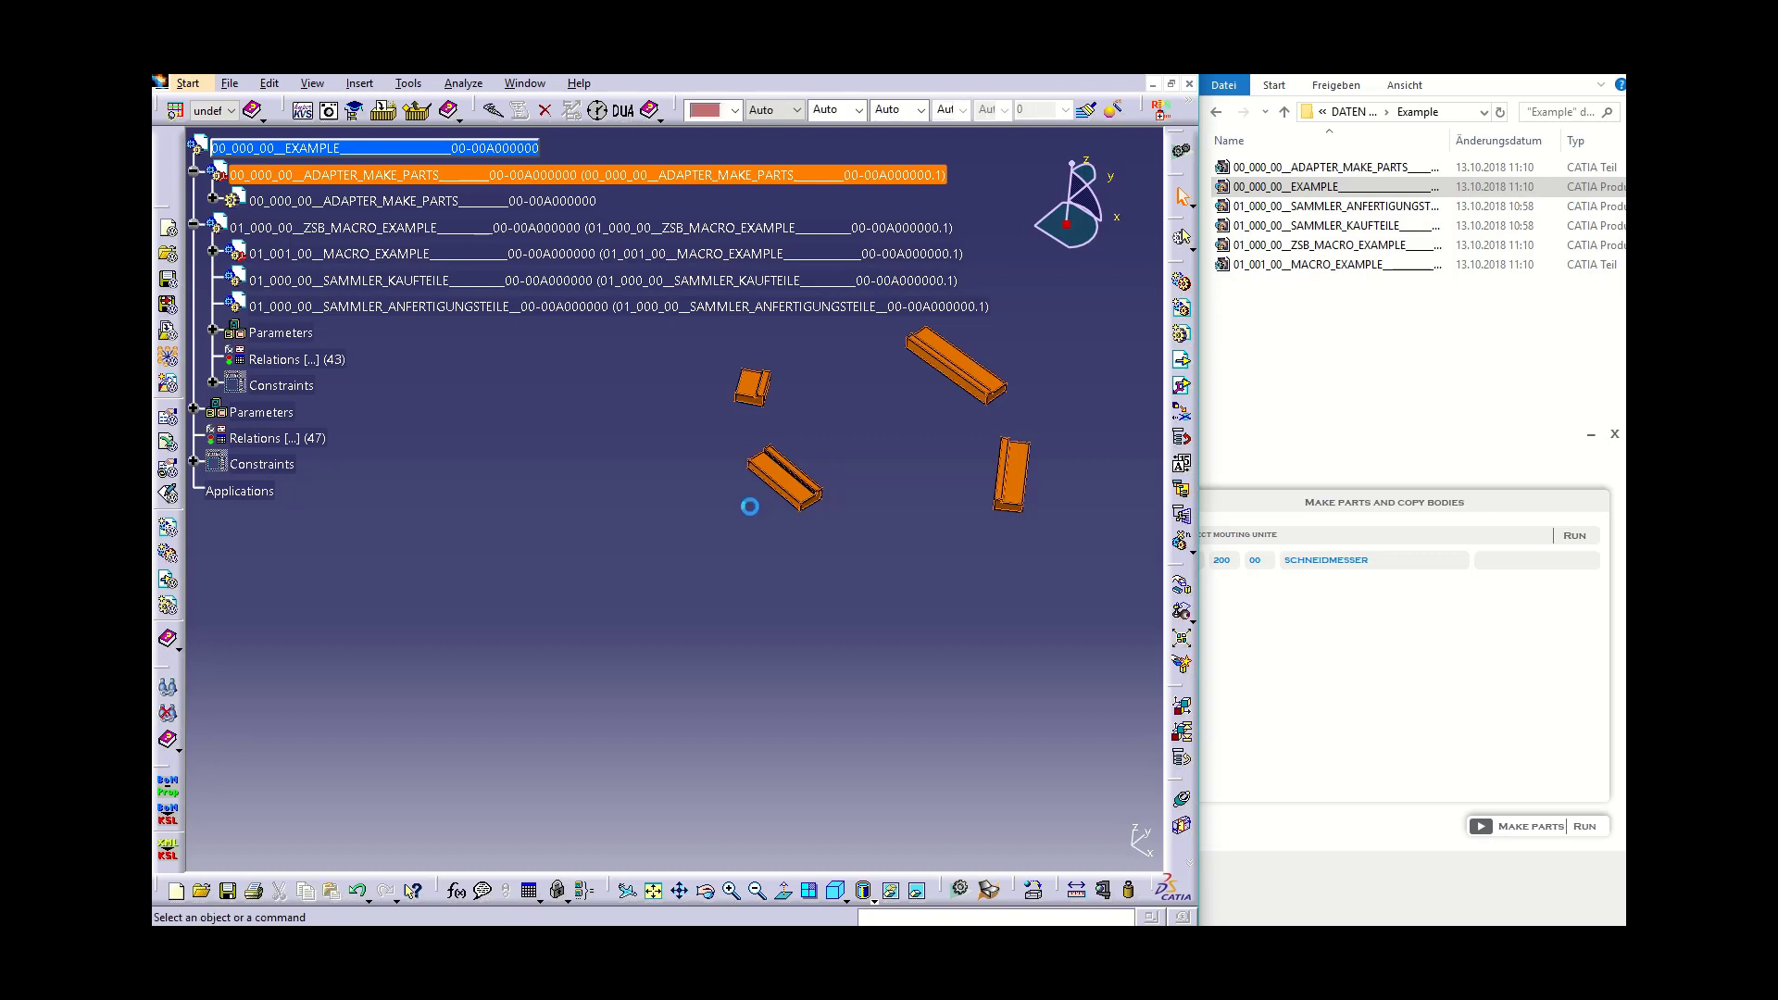
left_click(772, 474)
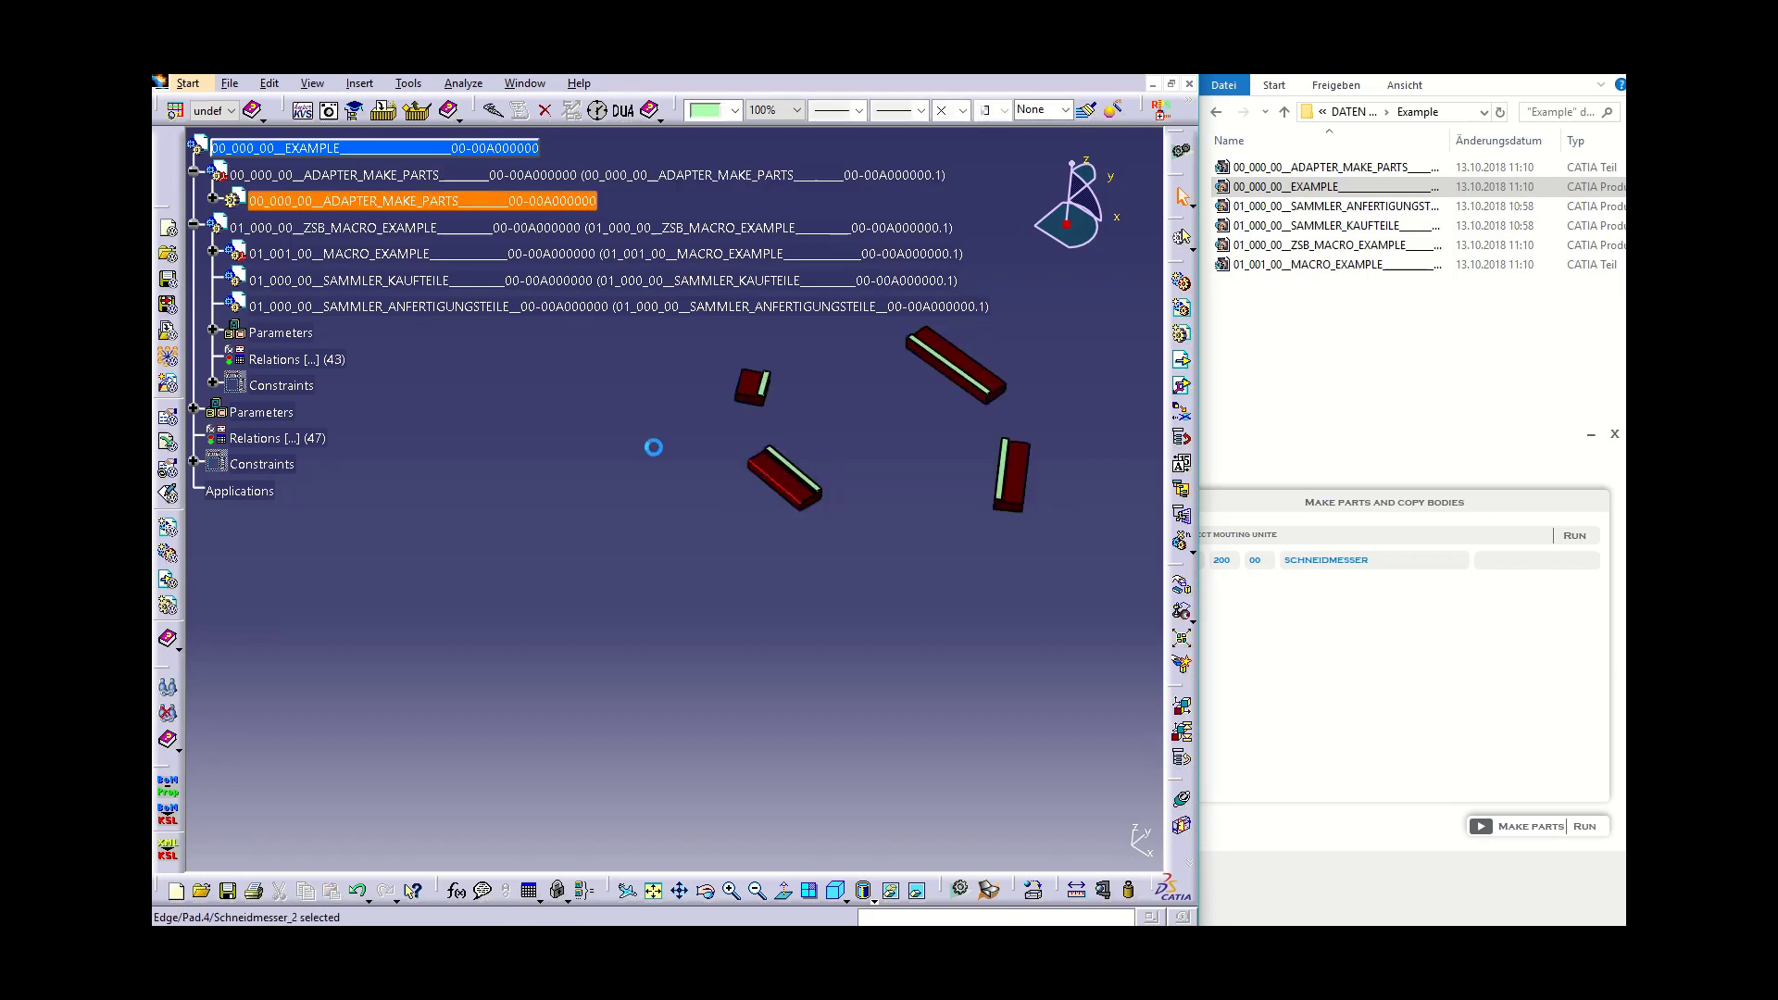
left_click(216, 197)
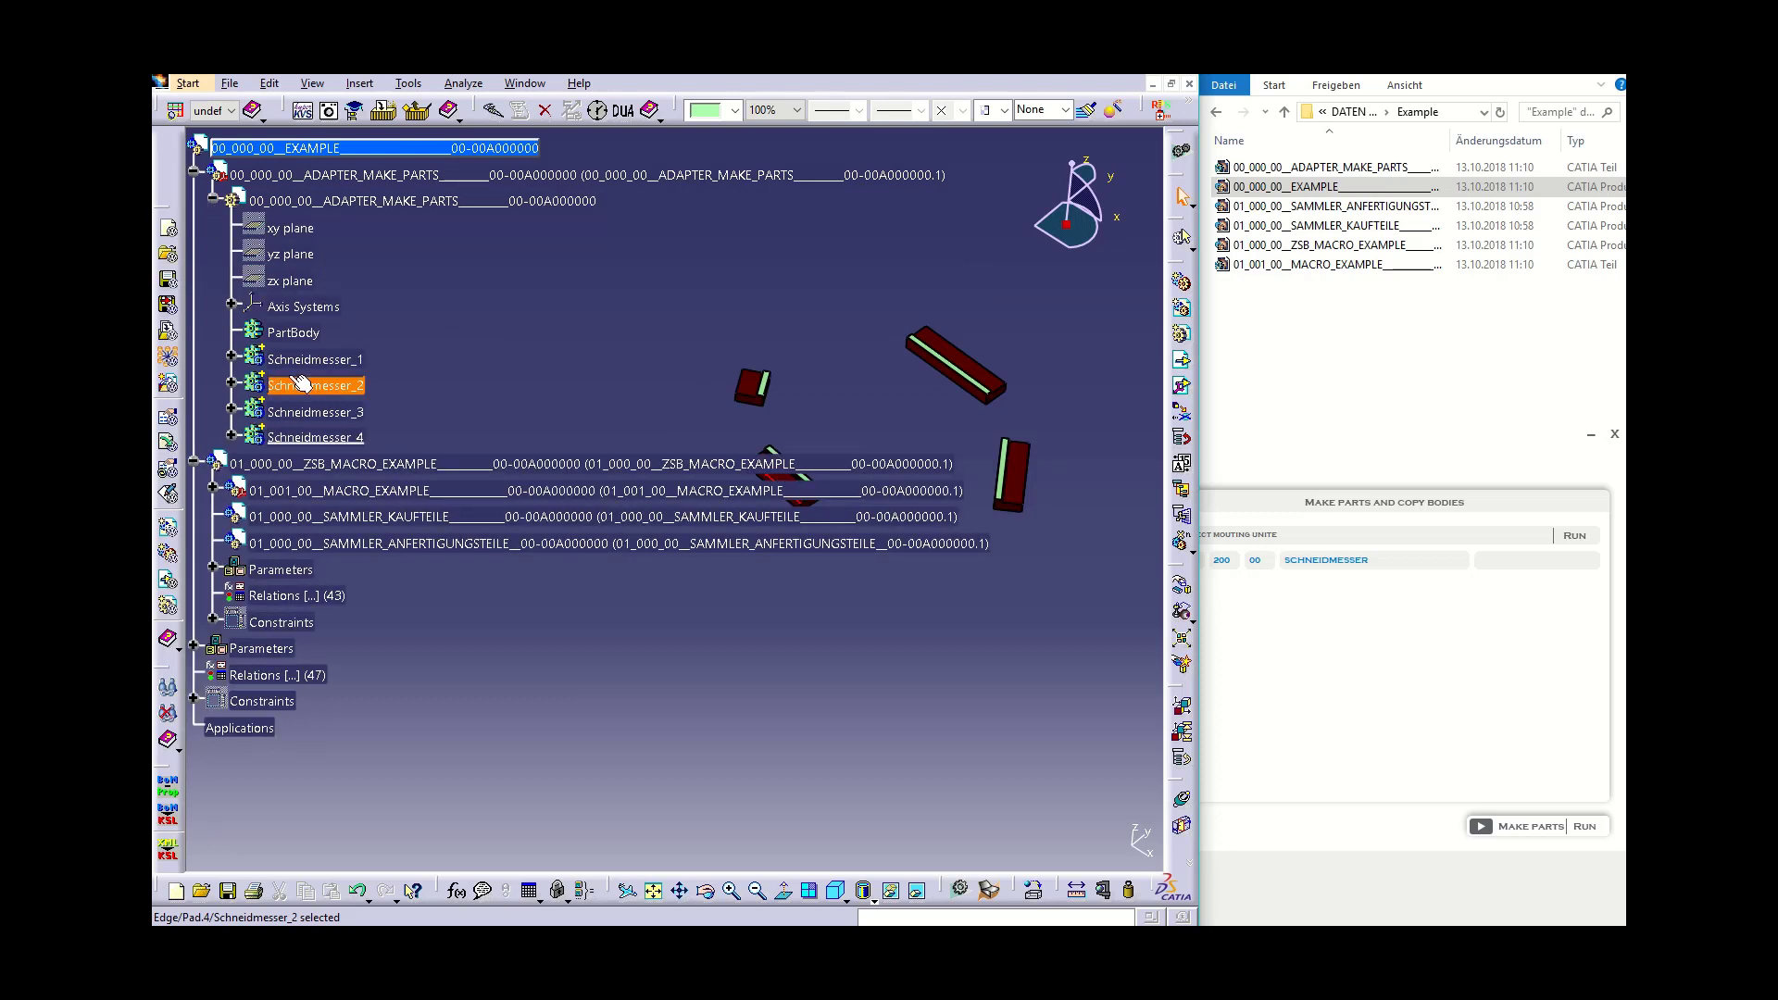
key("Escape")
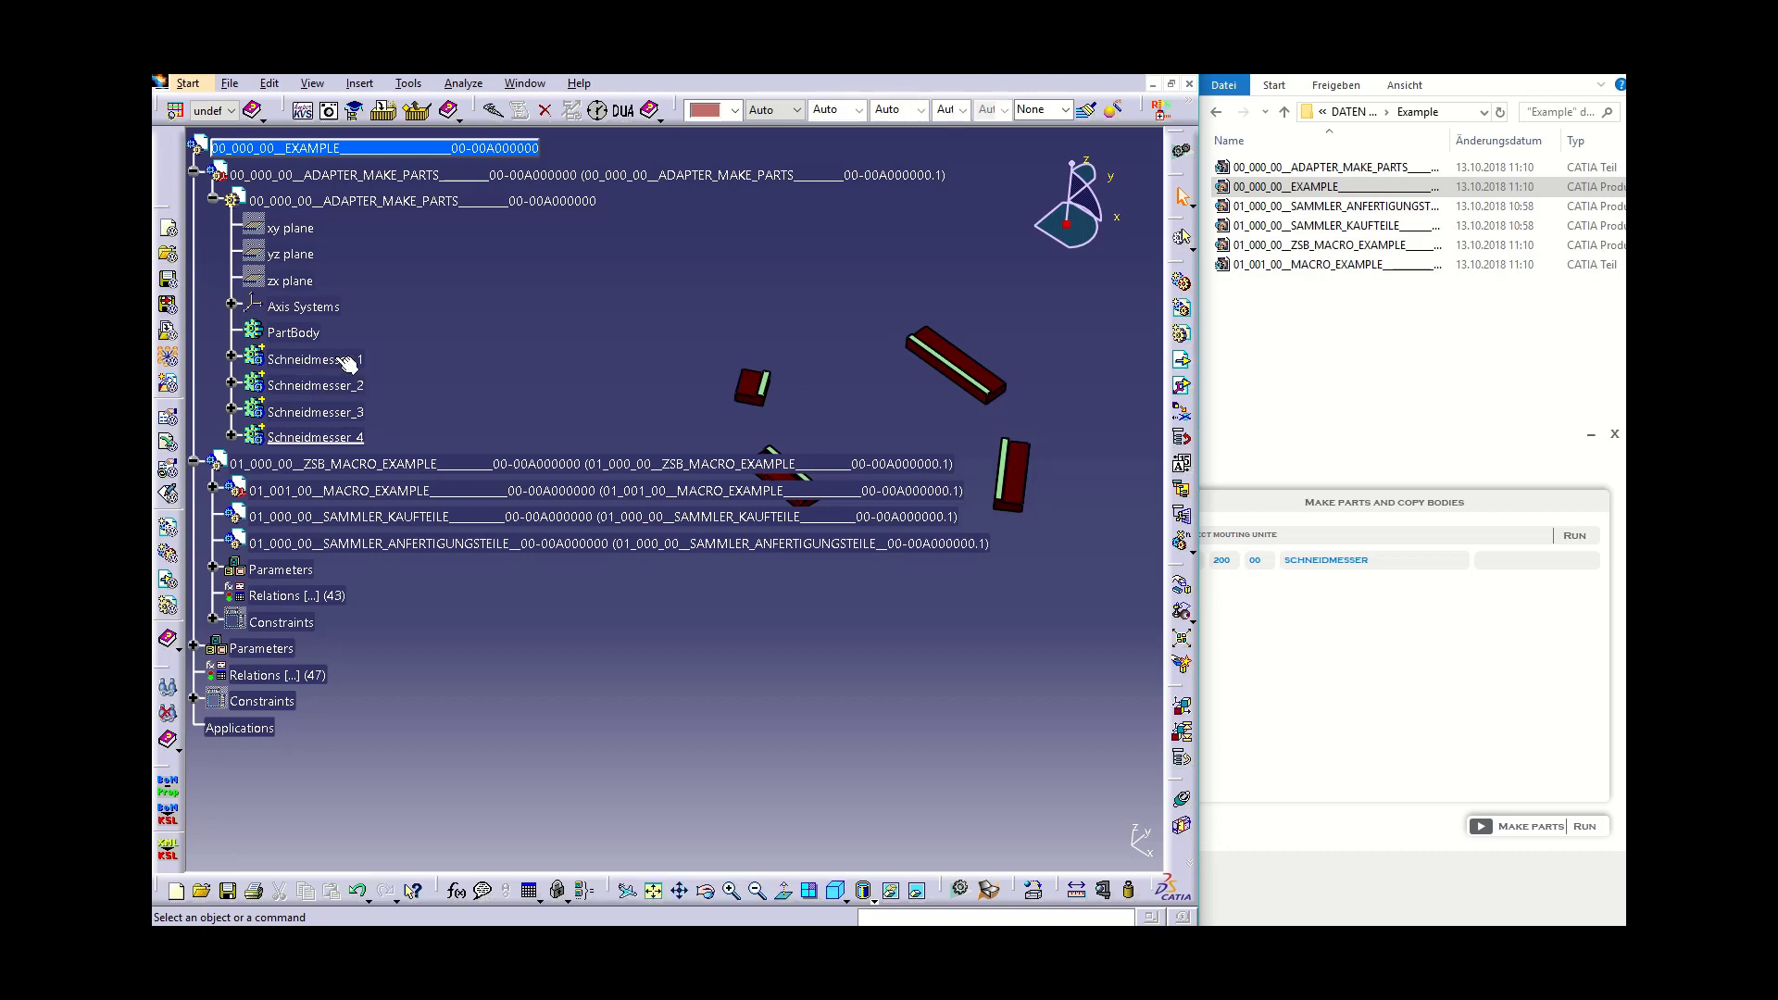
- Highlight Schneidmesser_1 through Schneidmesser_4 in turn to see where each sits
left_click(348, 361)
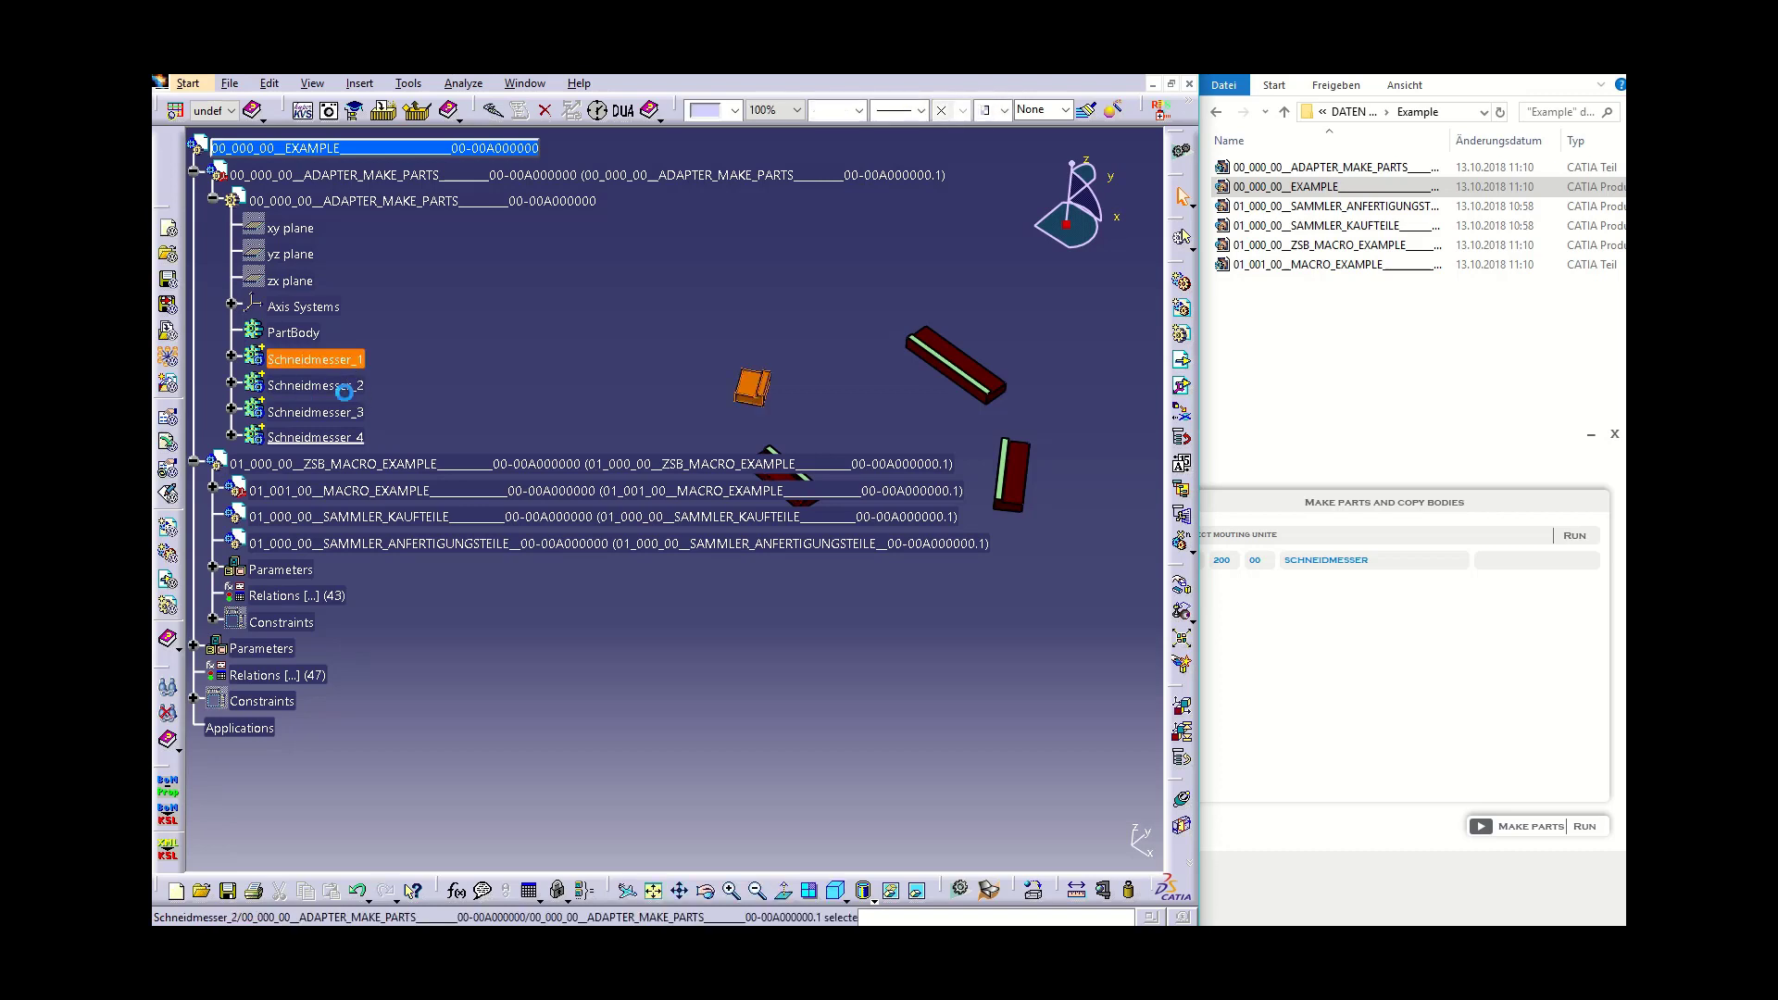
left_click(345, 386)
left_click(347, 413)
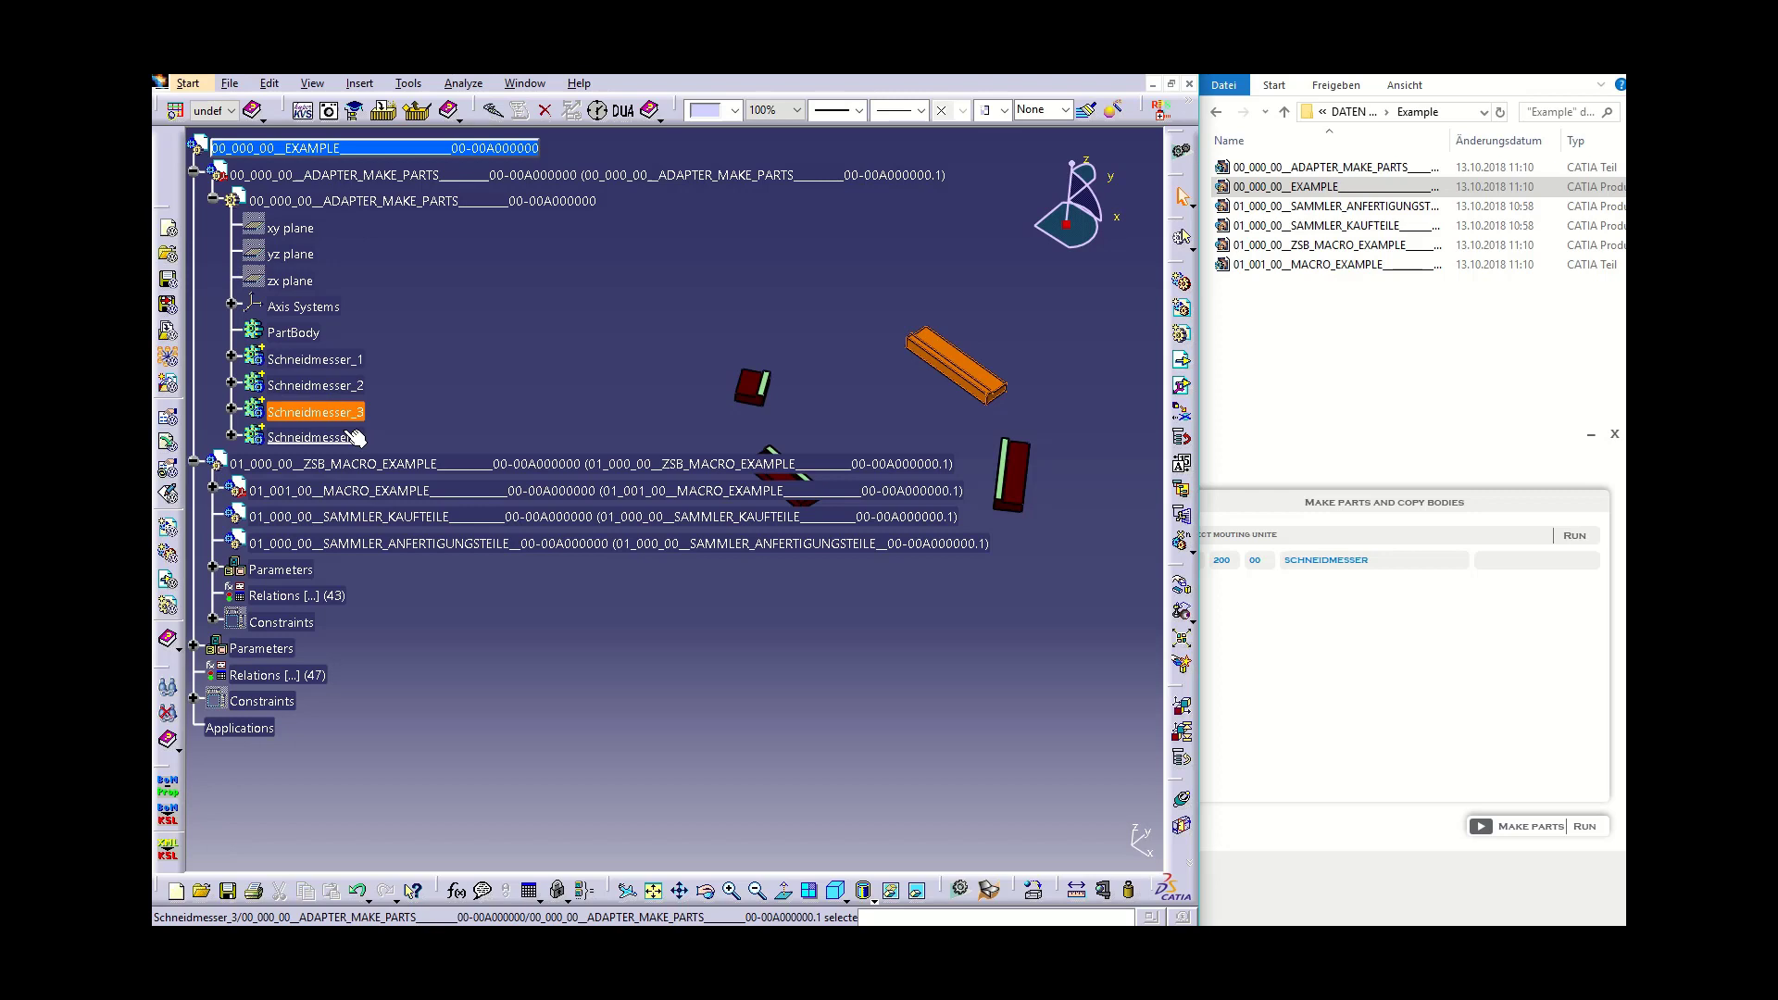
left_click(341, 437)
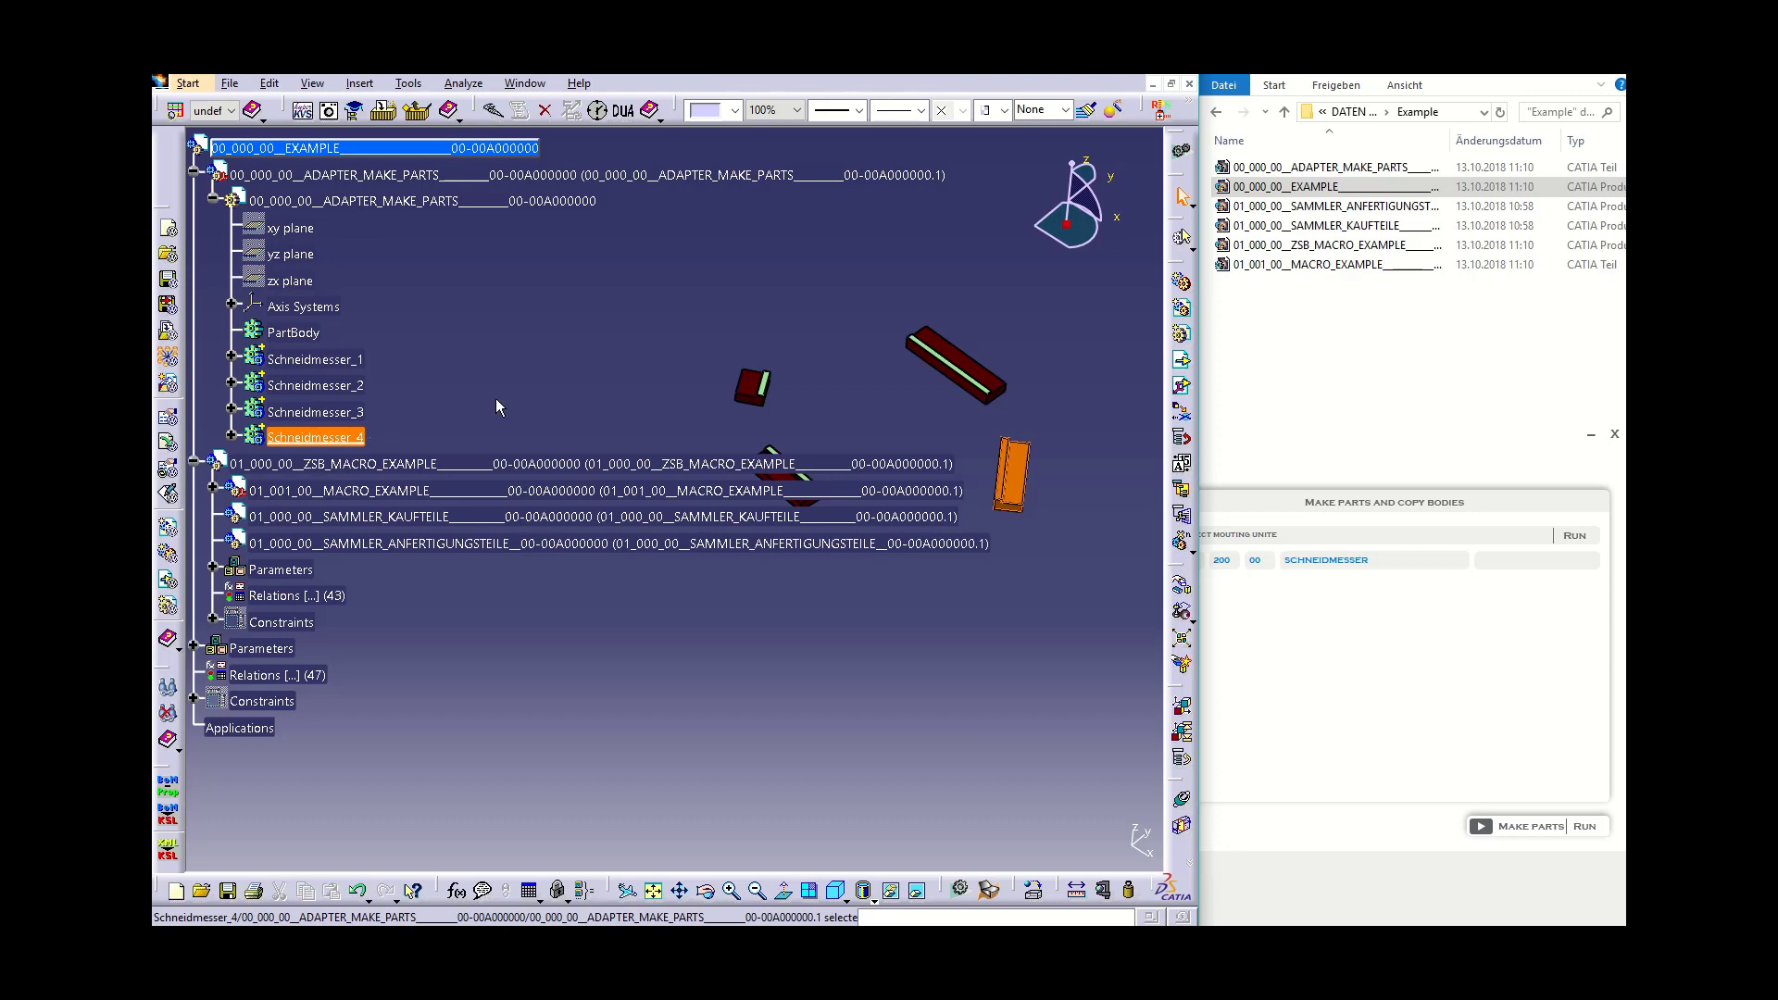
left_click(344, 437)
- Make SAMMLER_ANFERTIGUNGSTEILE the mounting unit with POS +2, so the entry reads 01 201 00
left_click(507, 380)
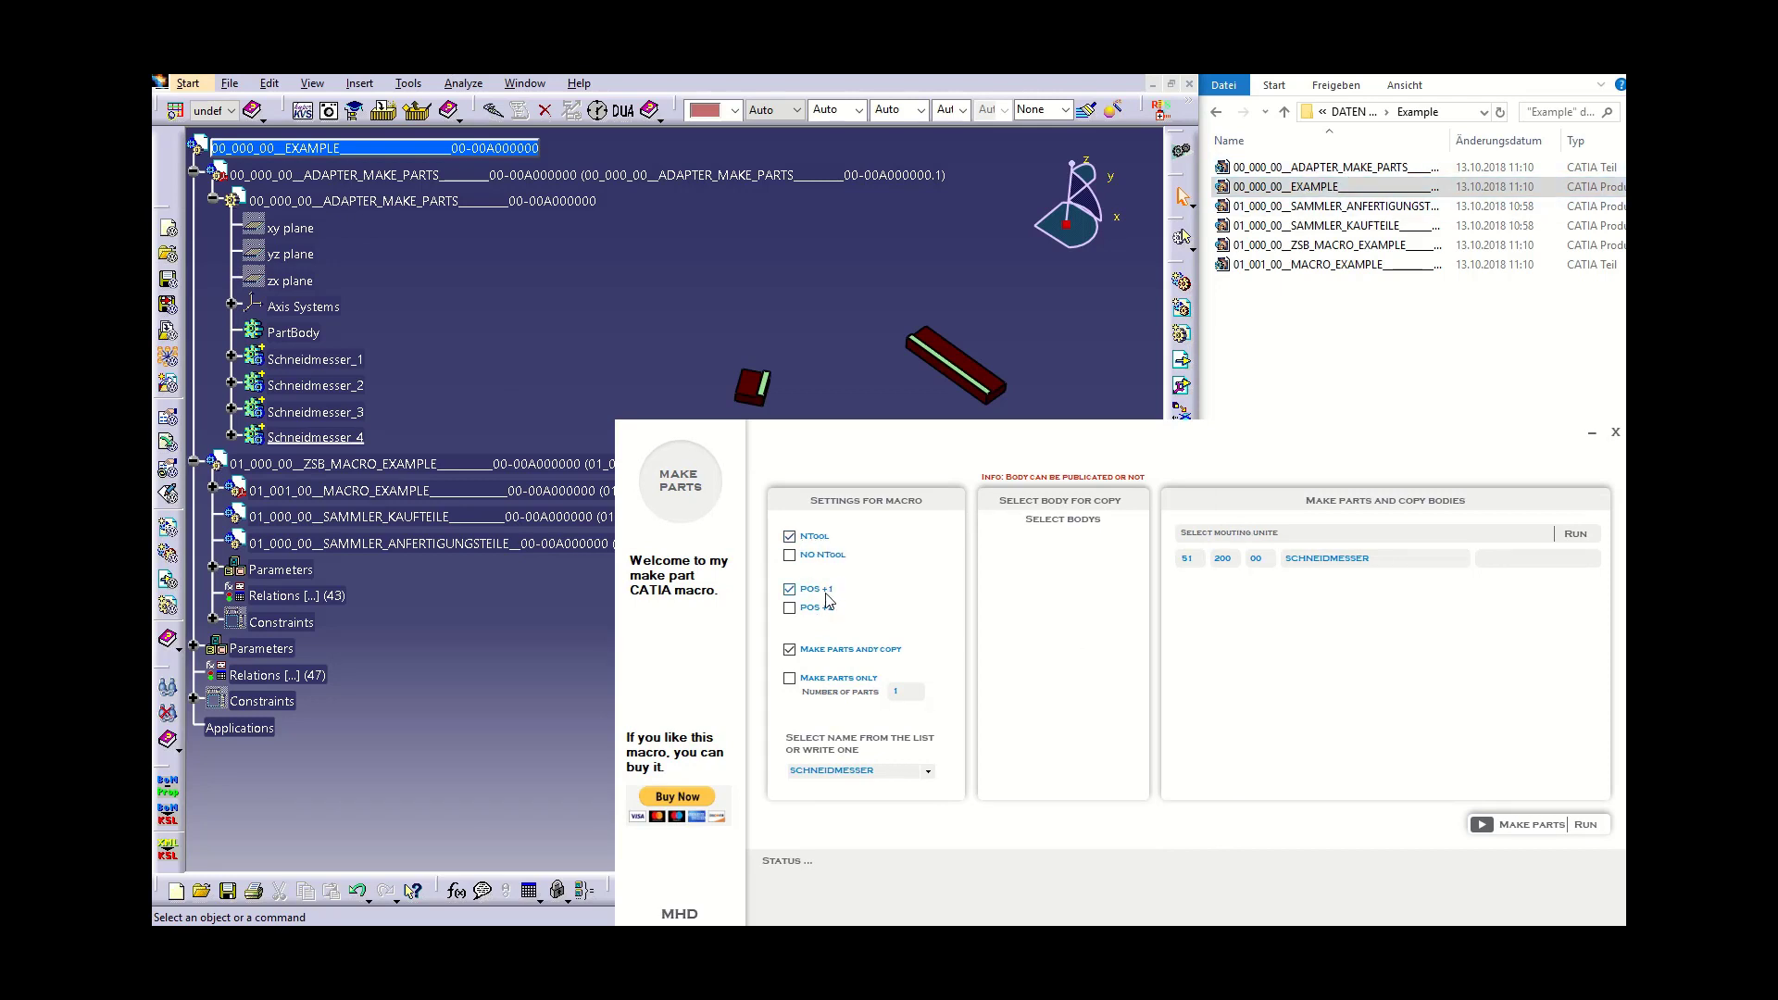
left_click(1575, 533)
left_click(458, 370)
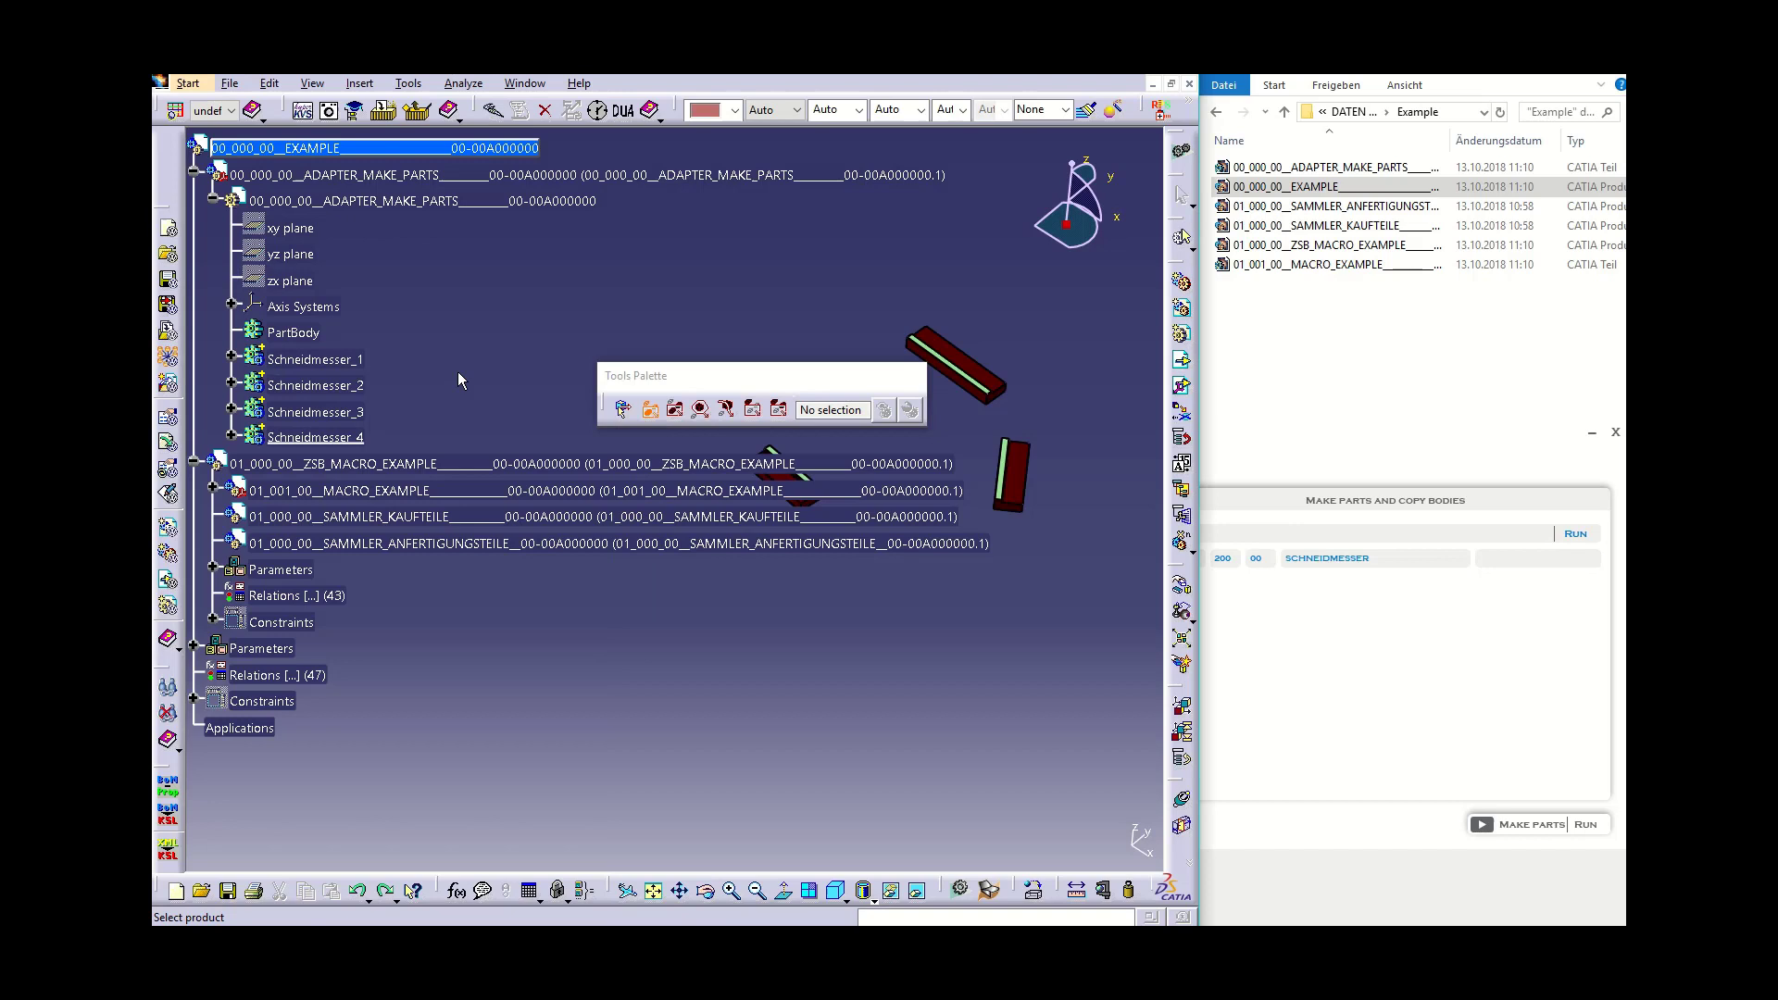
scroll(458, 371, "down", 1)
left_click(785, 458)
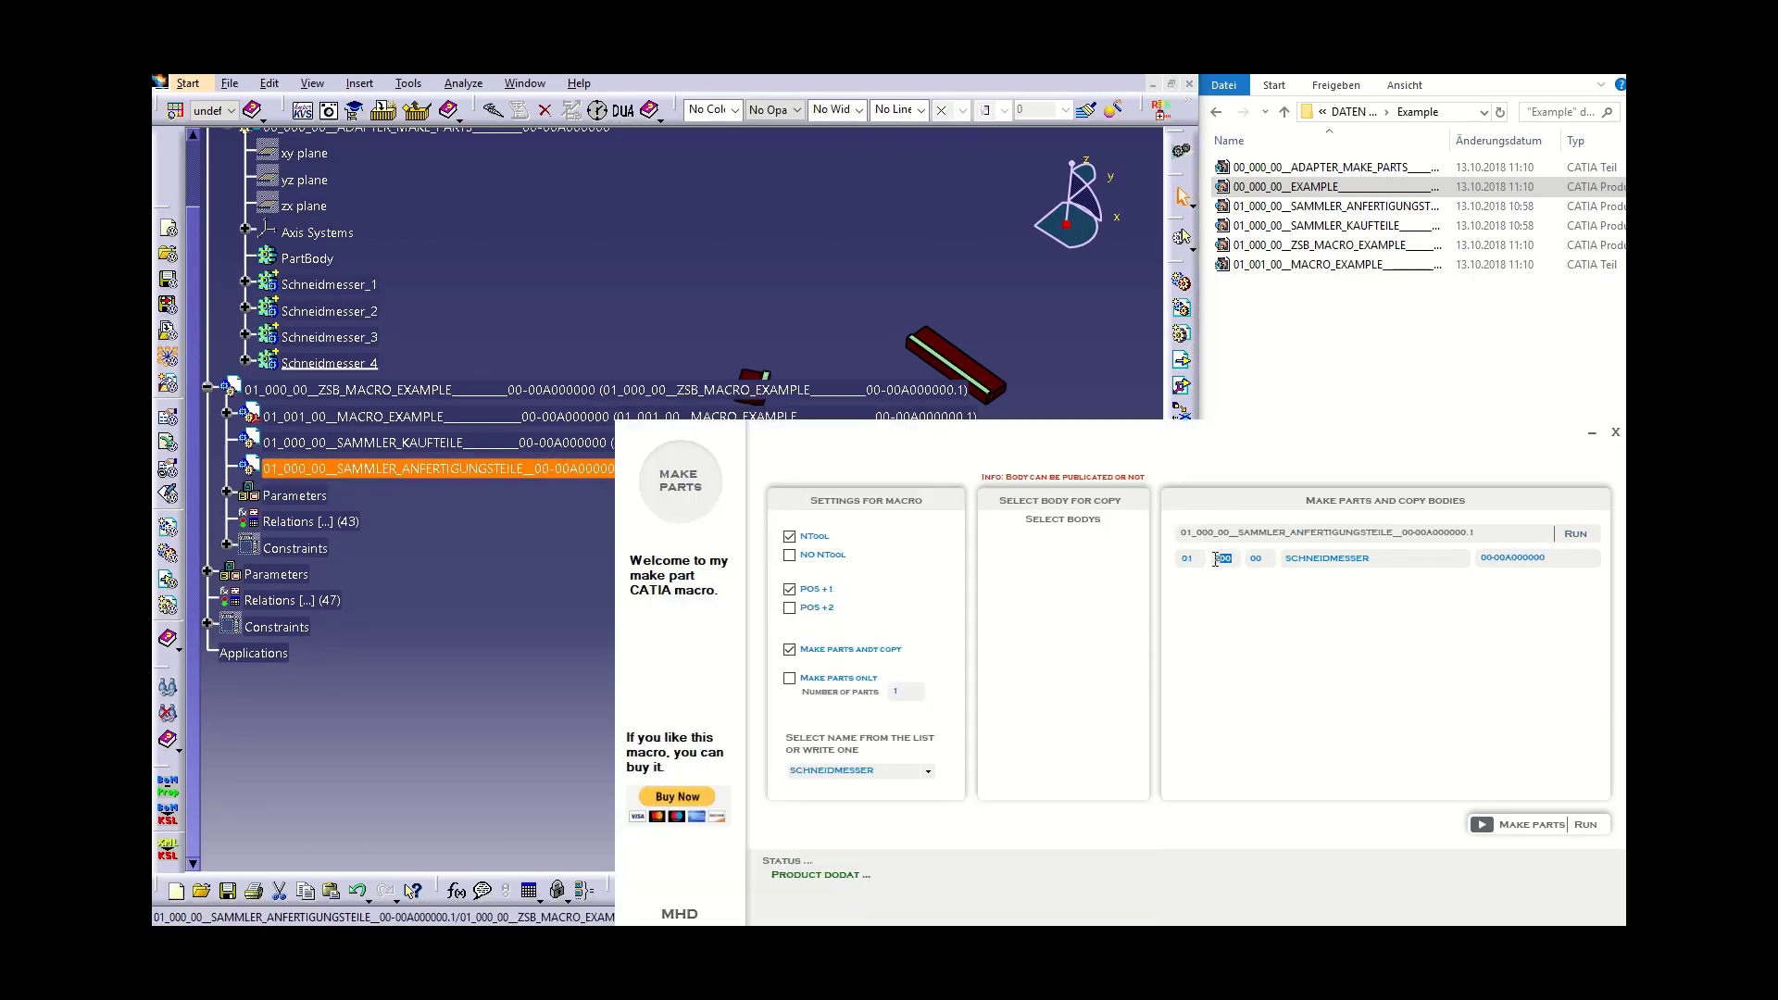
left_click(790, 609)
left_click(1570, 539)
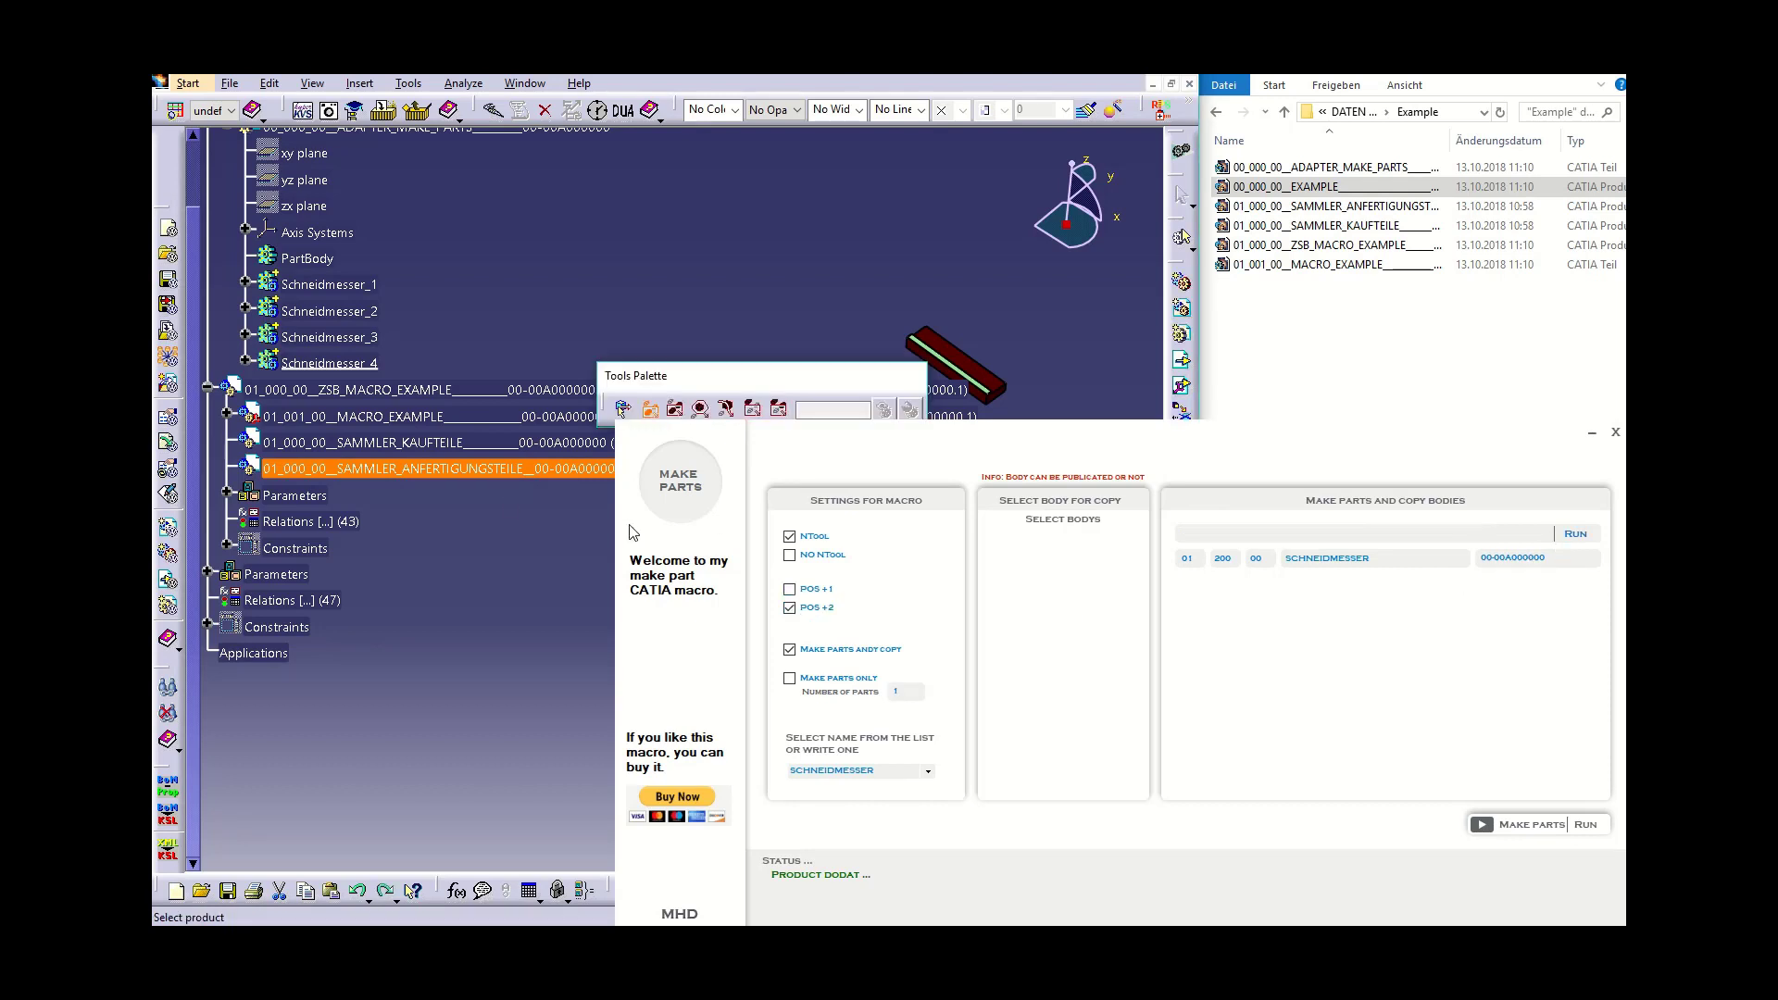
left_click(503, 470)
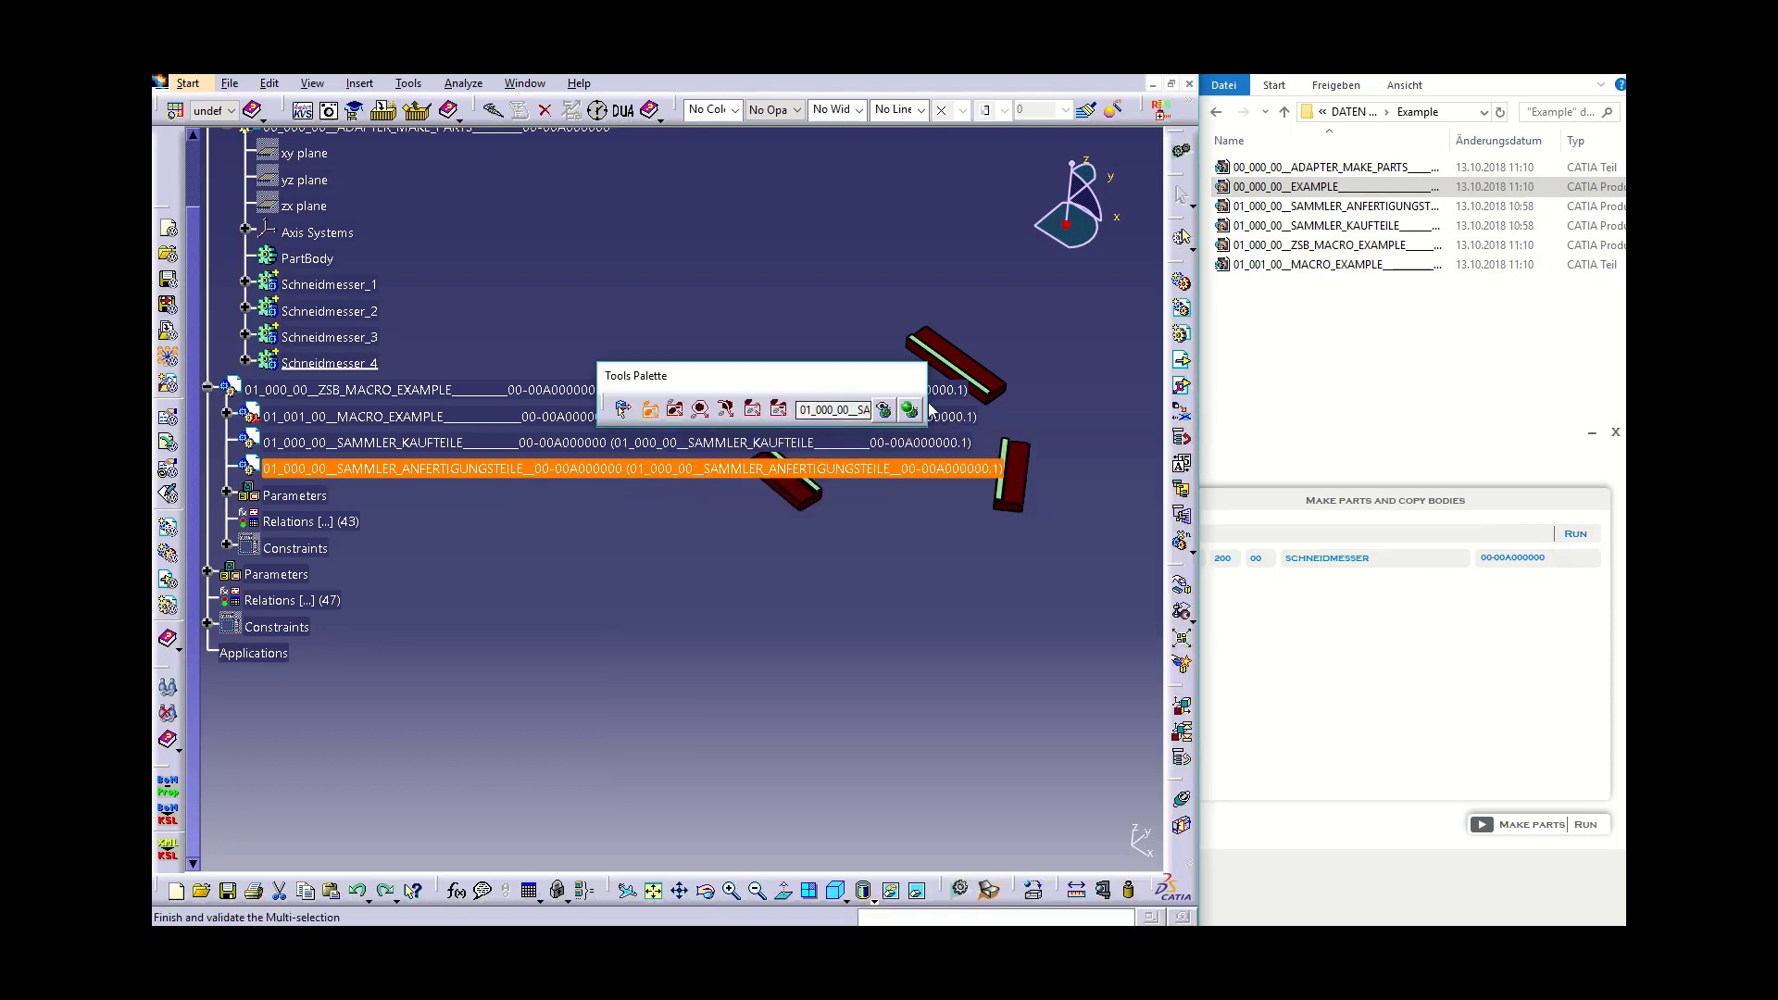
left_click(1231, 558)
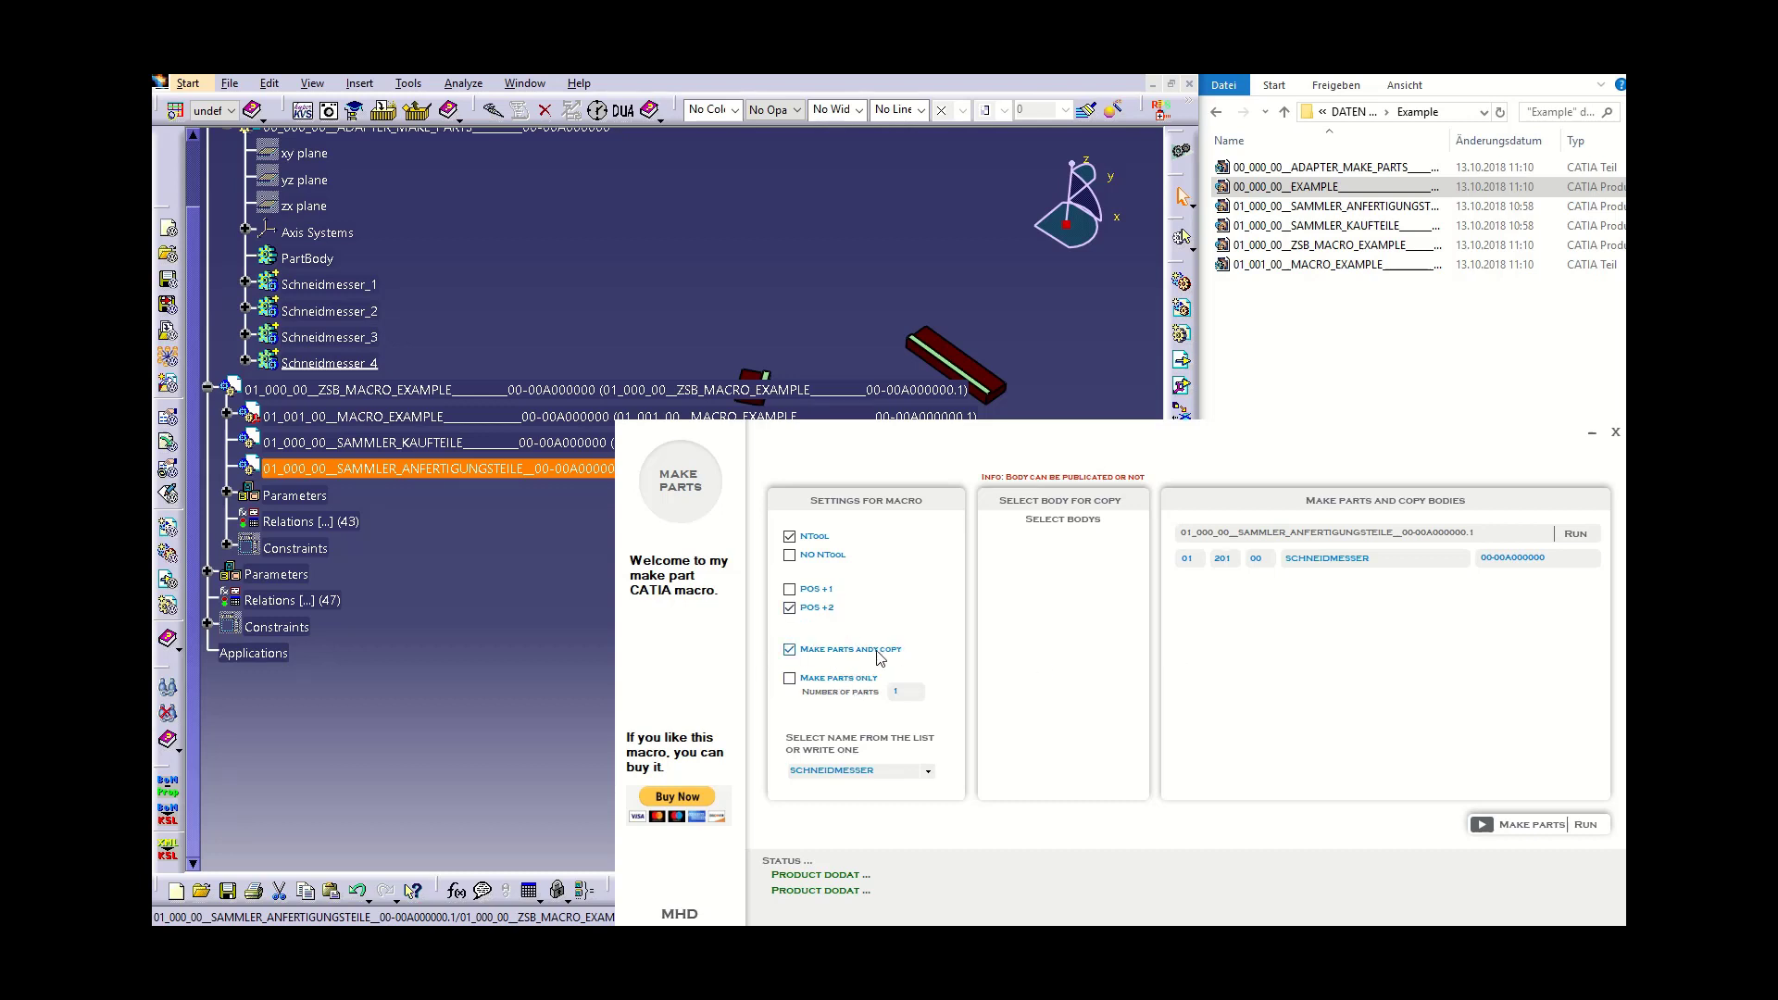
- Select bodies Schneidmesser_1 through Schneidmesser_4 for copying and confirm them
left_click(1064, 519)
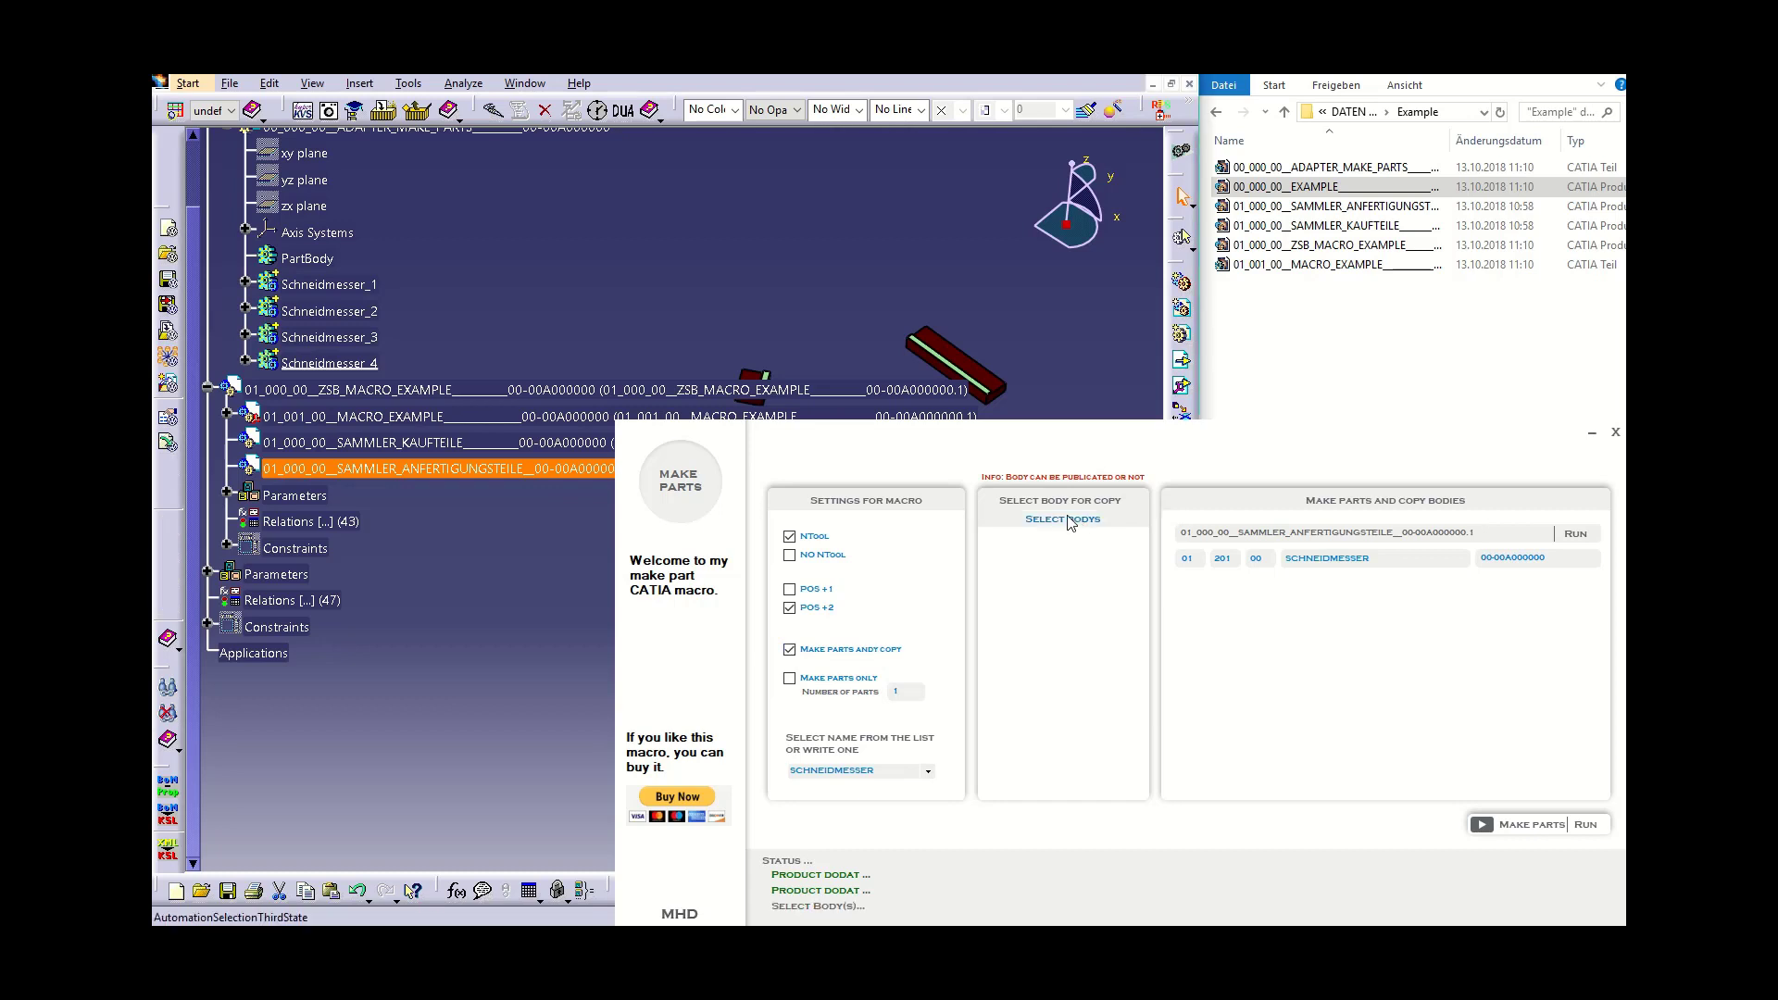
left_click(324, 285)
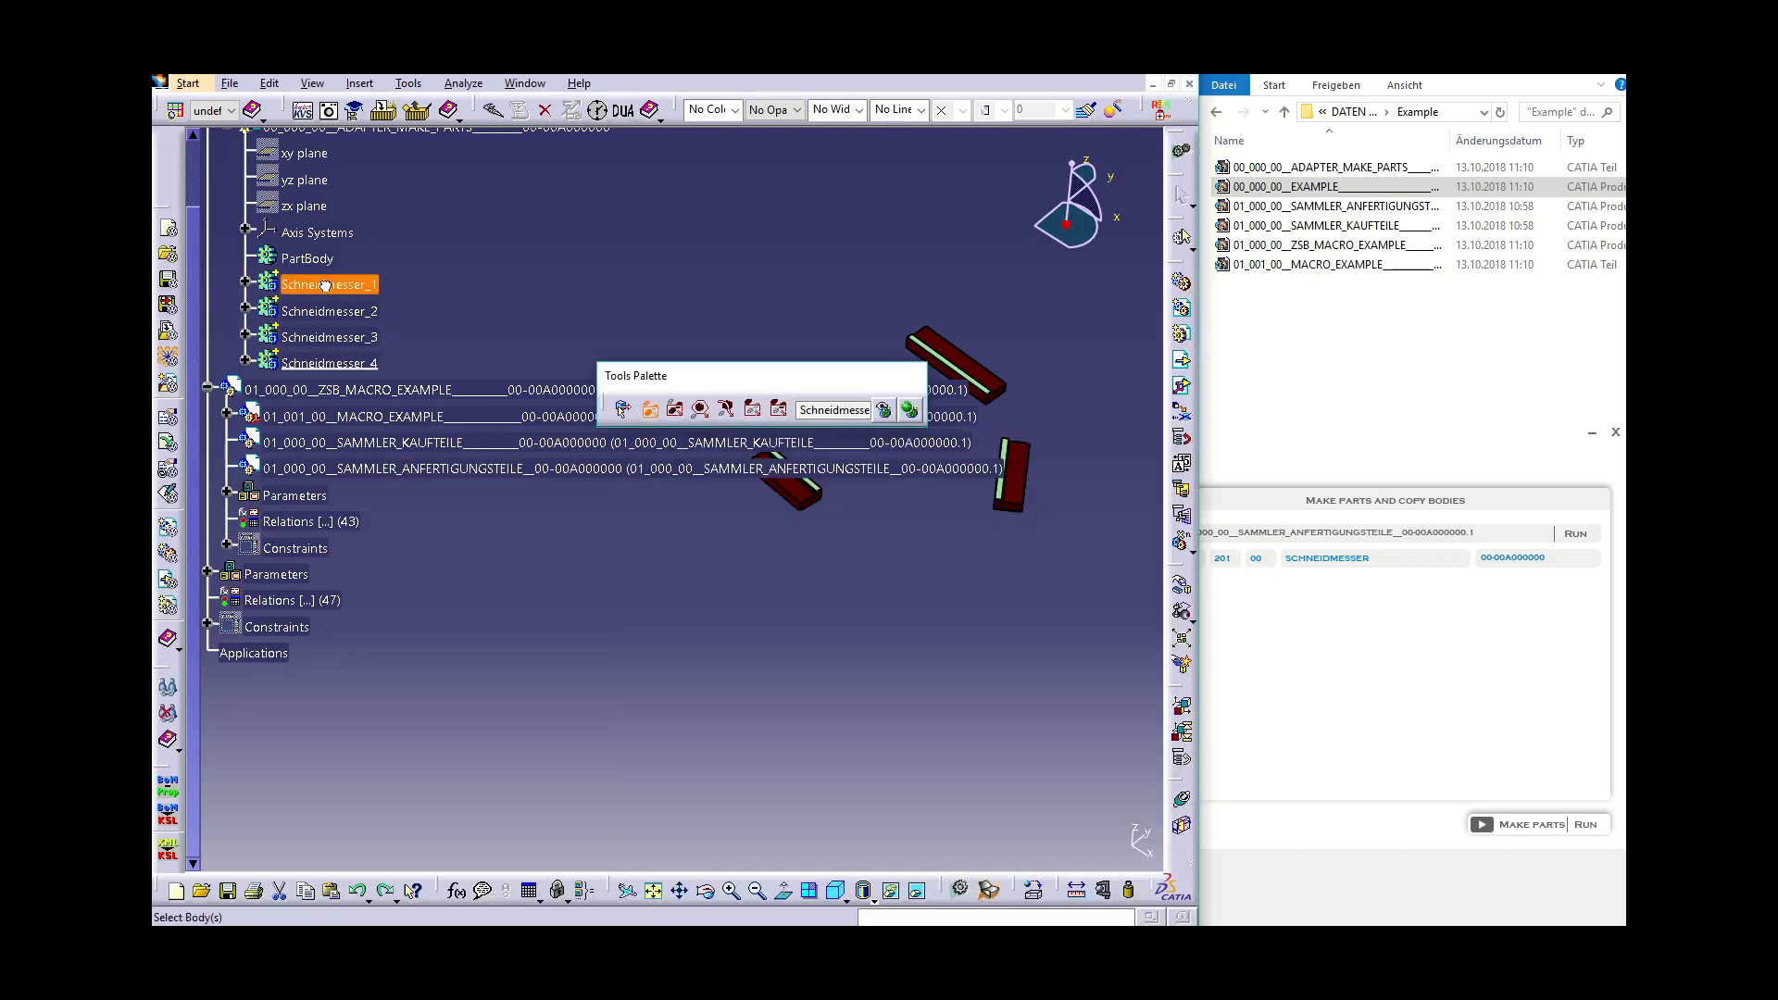
left_click(339, 363, "shift")
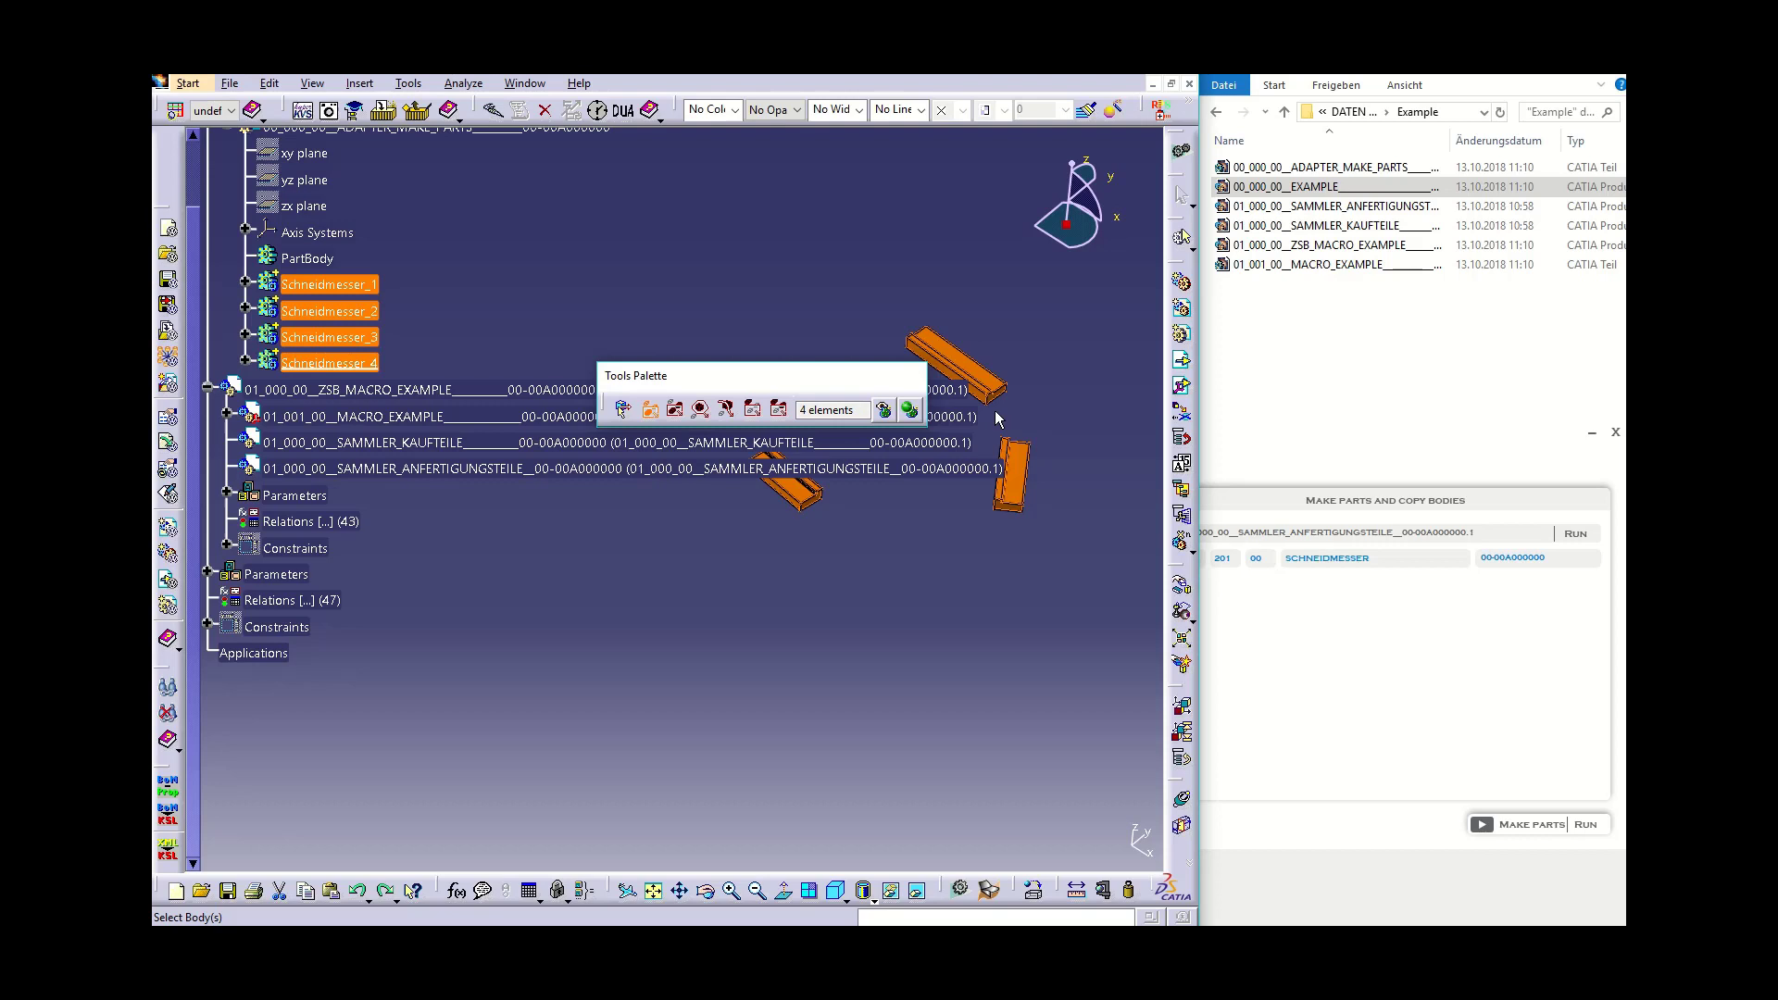
left_click(908, 410)
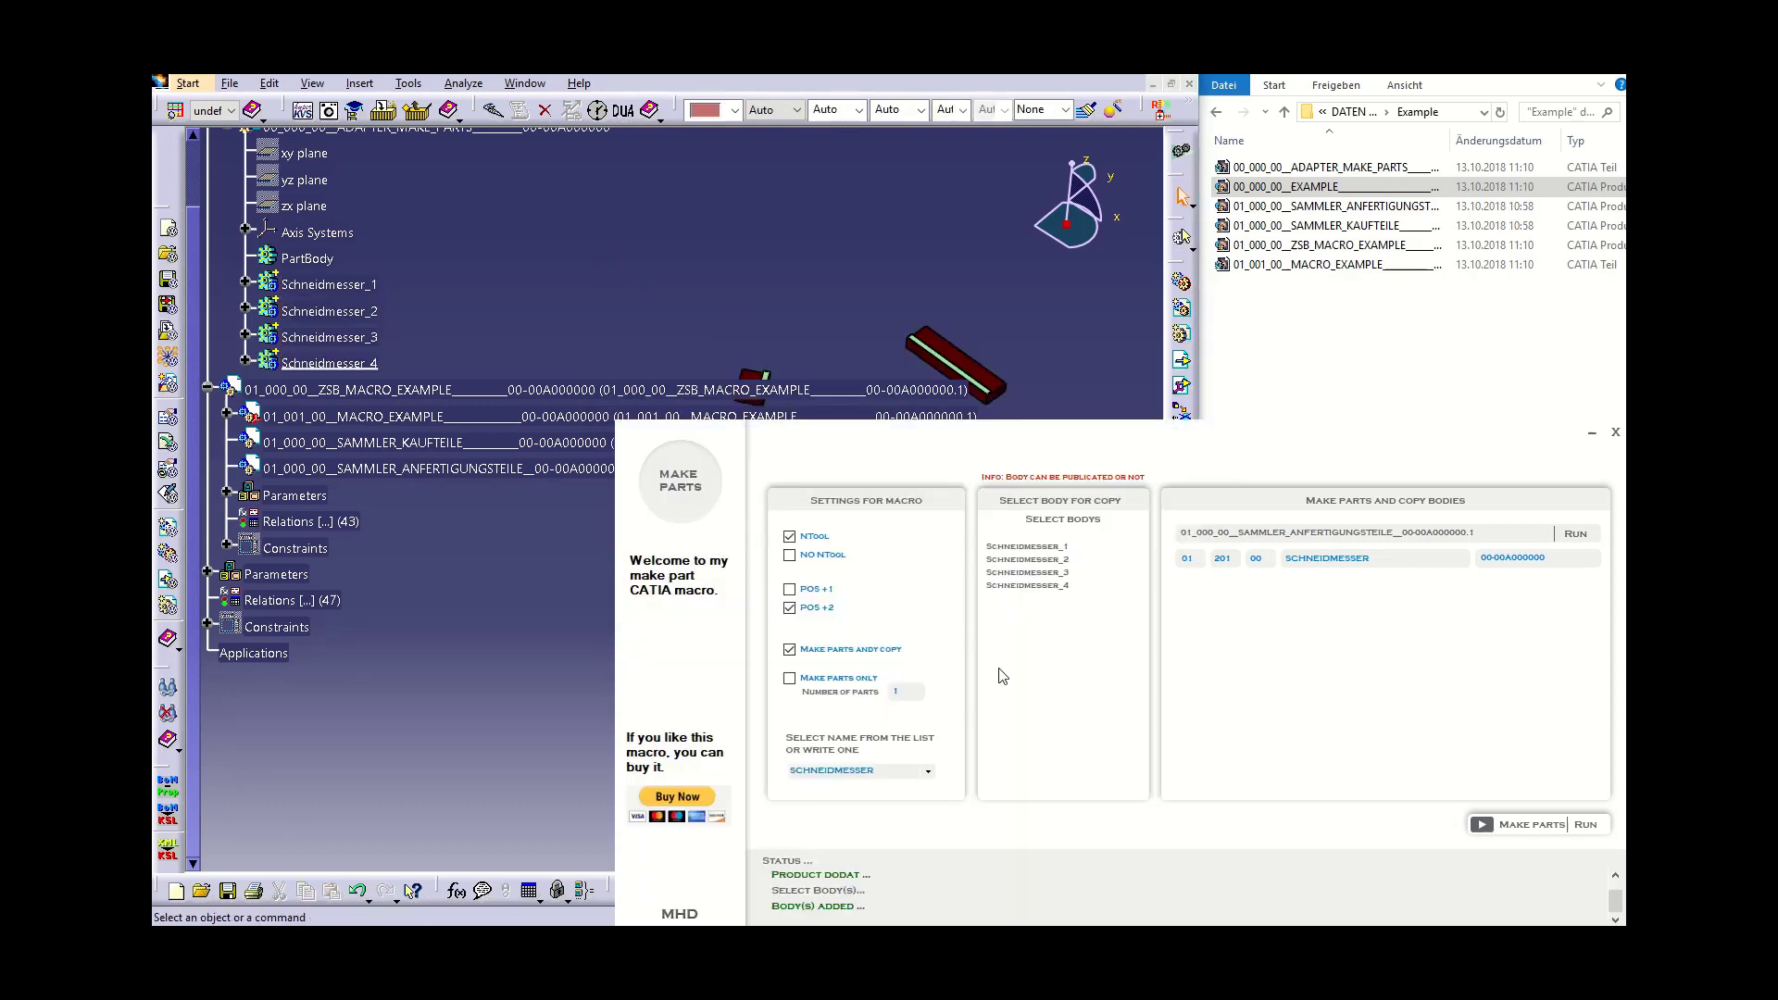
- Keep SCHNEIDMESSER as the part name after briefly trying BUCHSENAUFNAHME
left_click(925, 772)
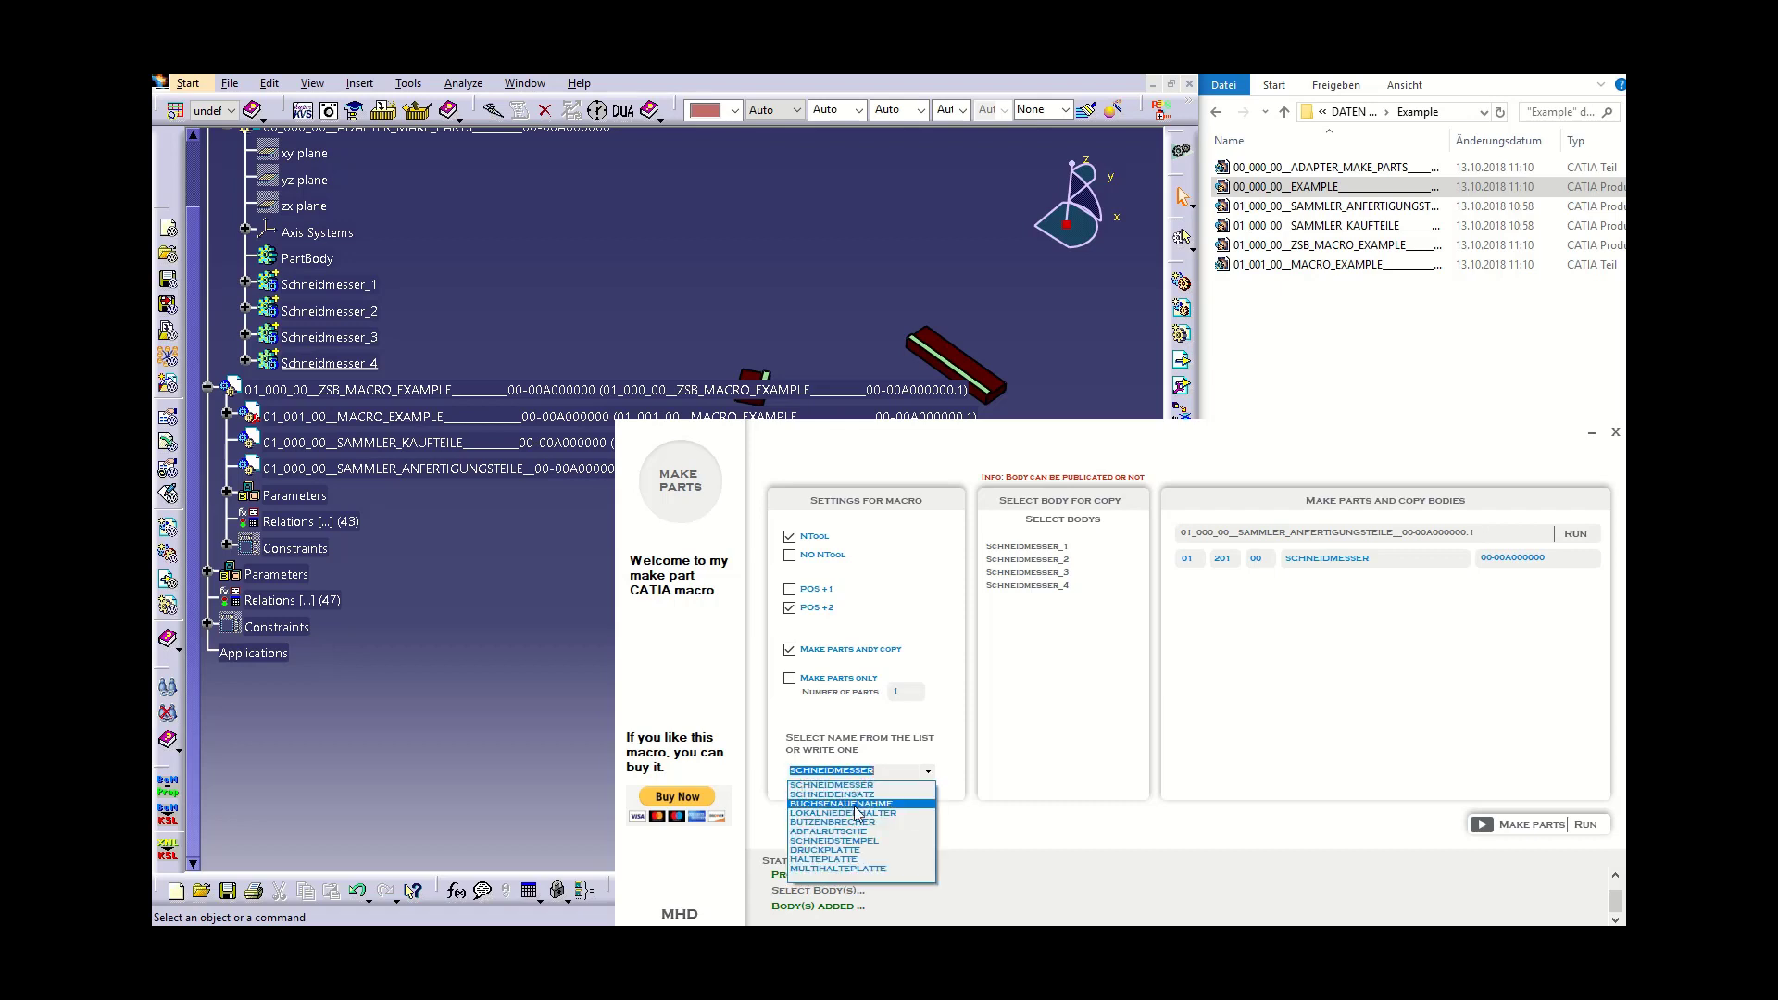
left_click(861, 812)
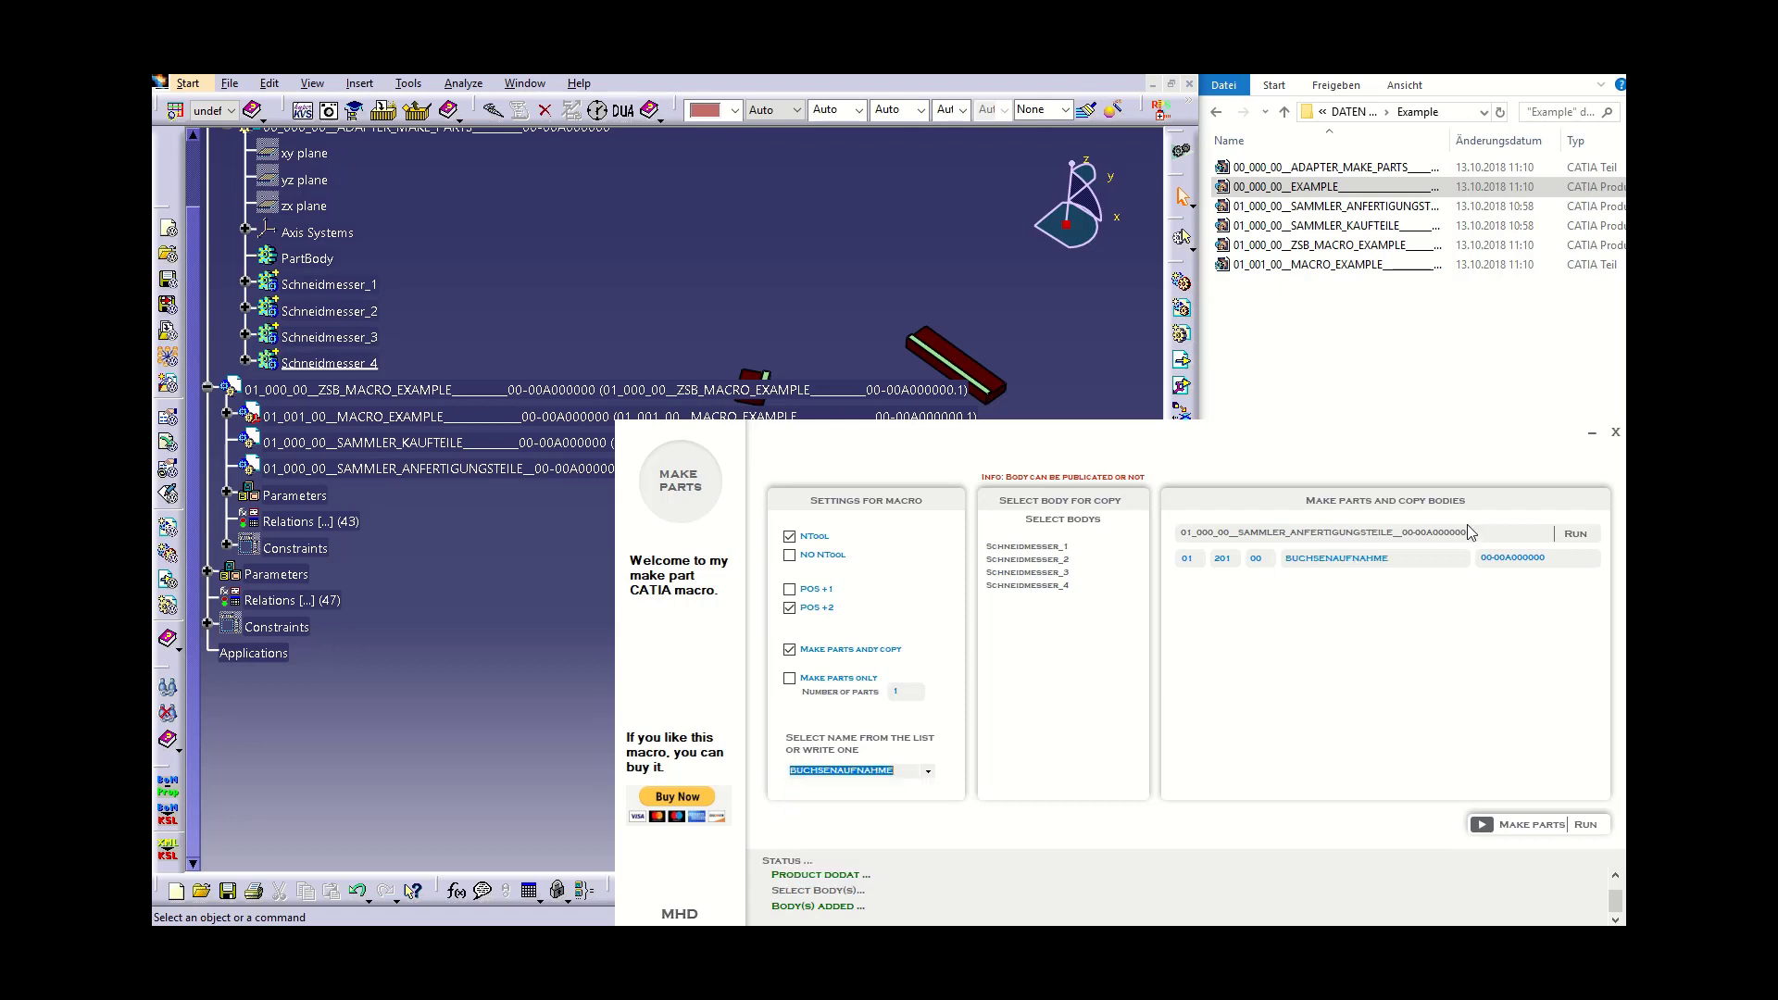
left_click(929, 771)
left_click(834, 799)
left_click(1390, 561)
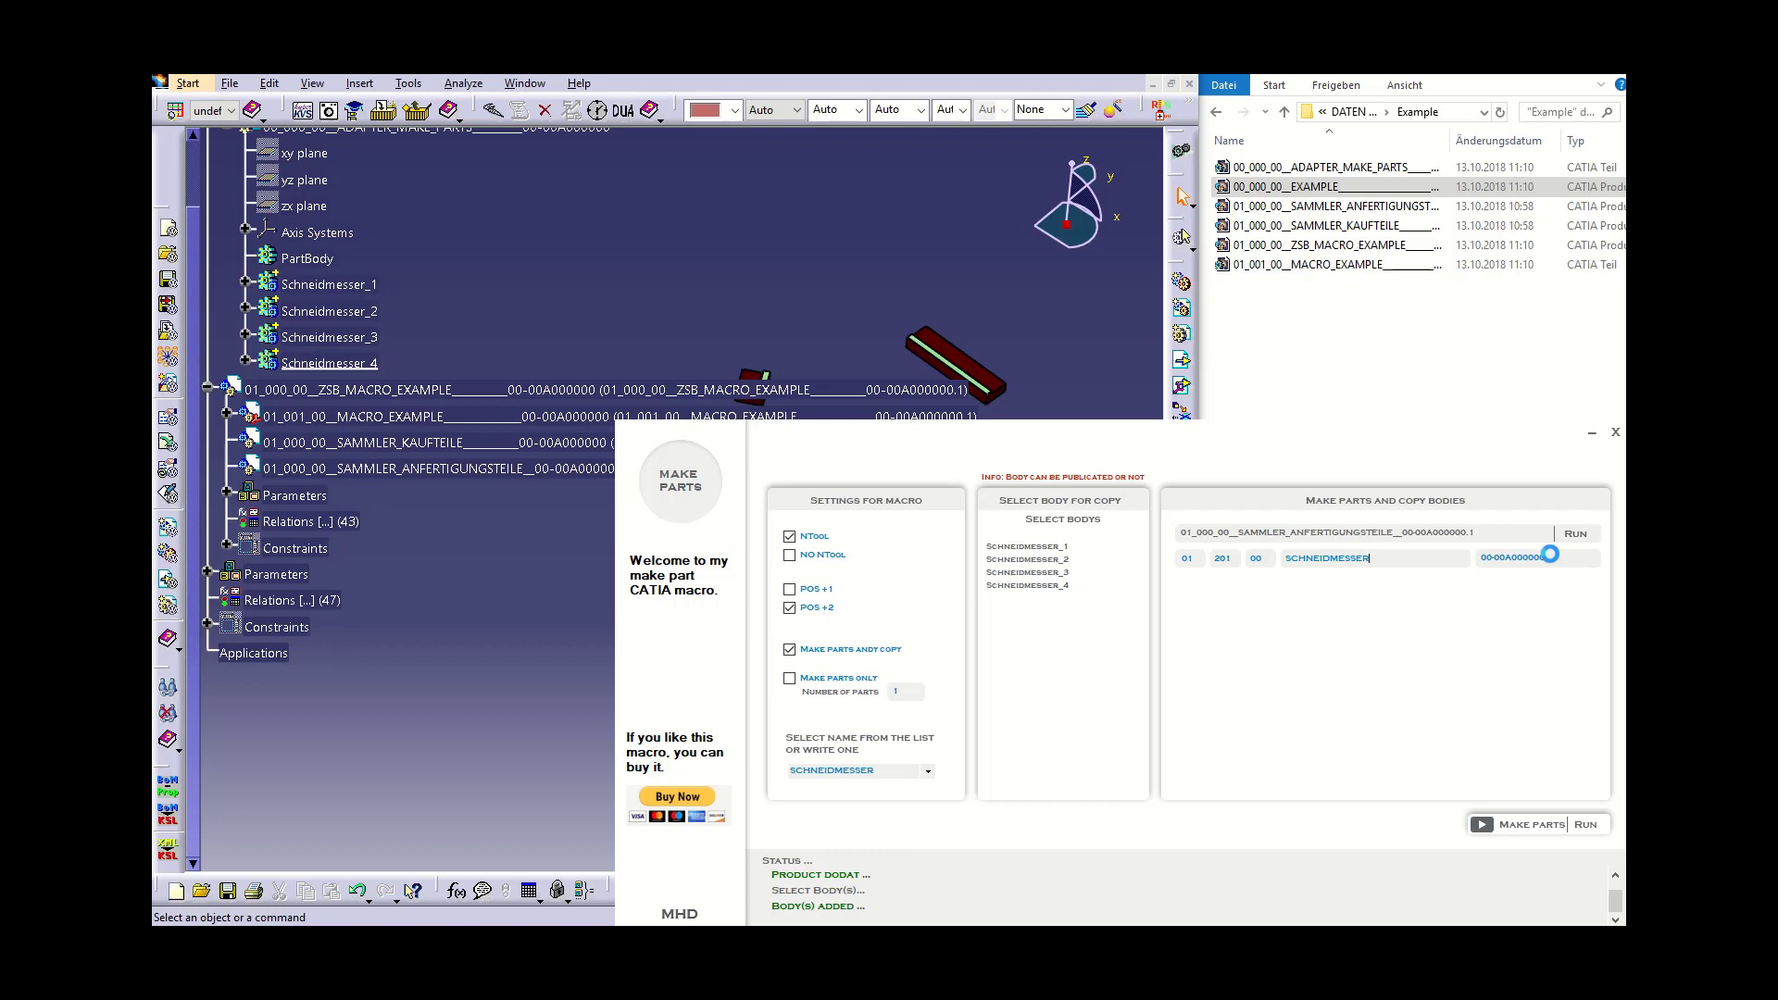
left_click_drag(1551, 556, 1508, 555)
left_click(519, 529)
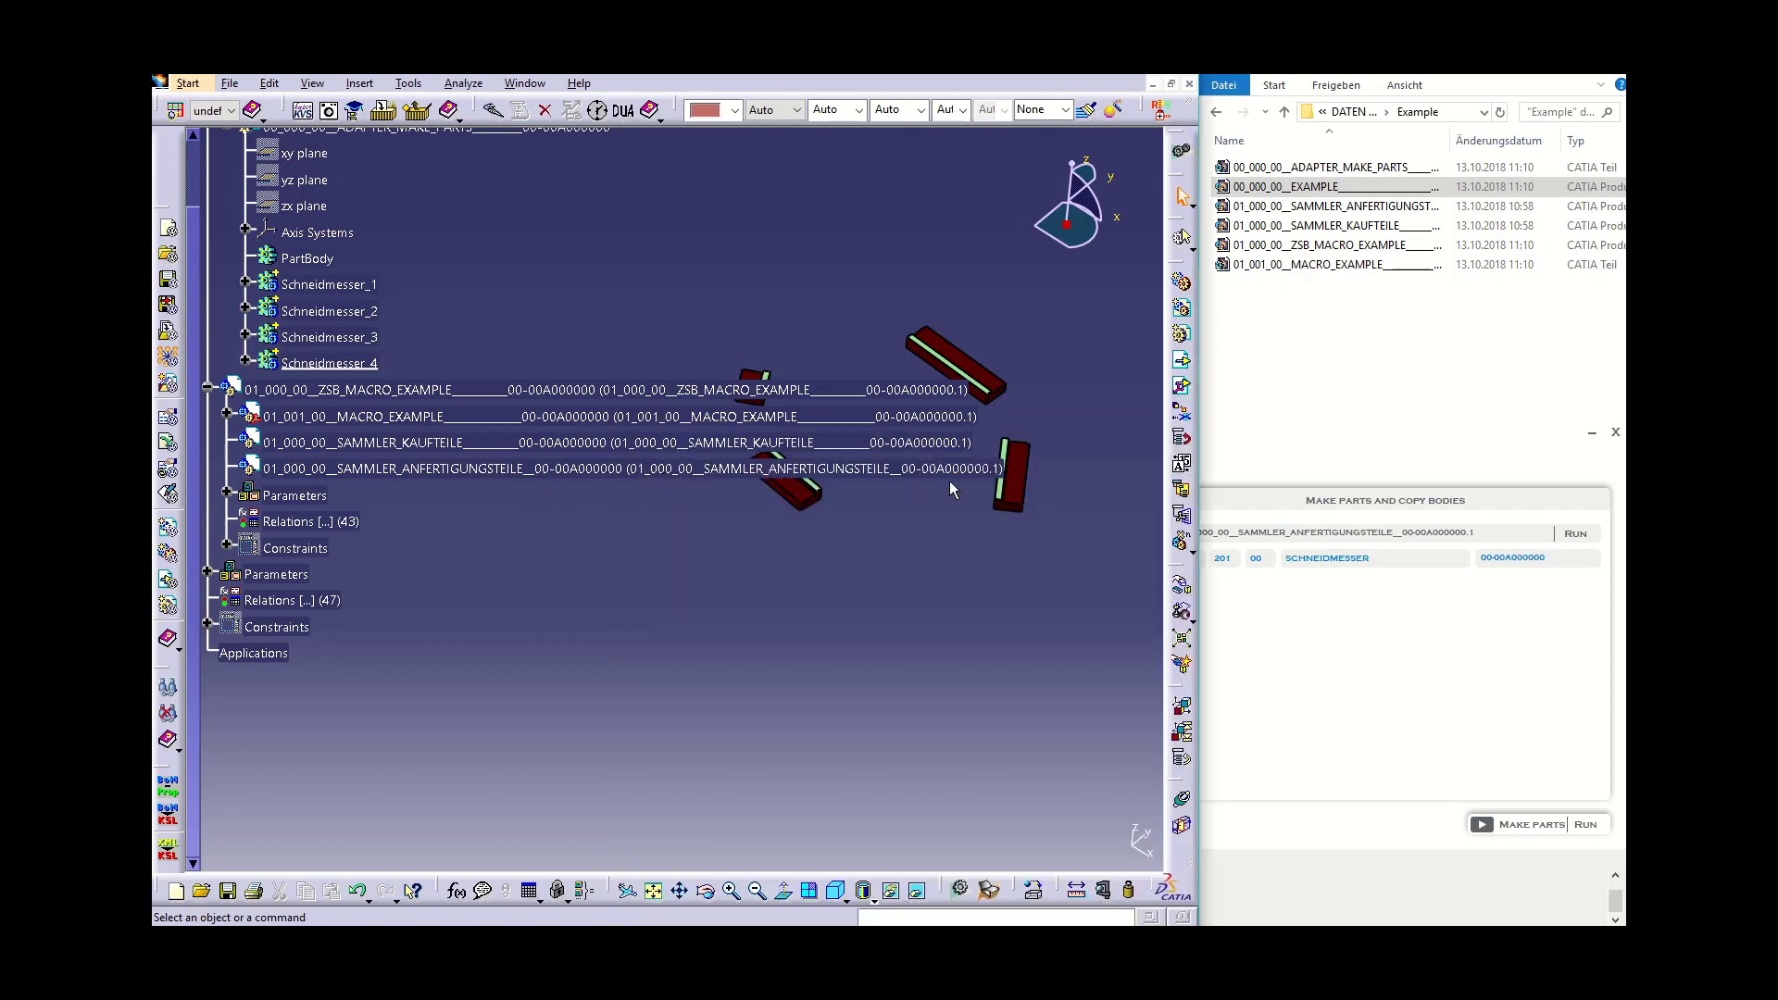
left_click(1366, 650)
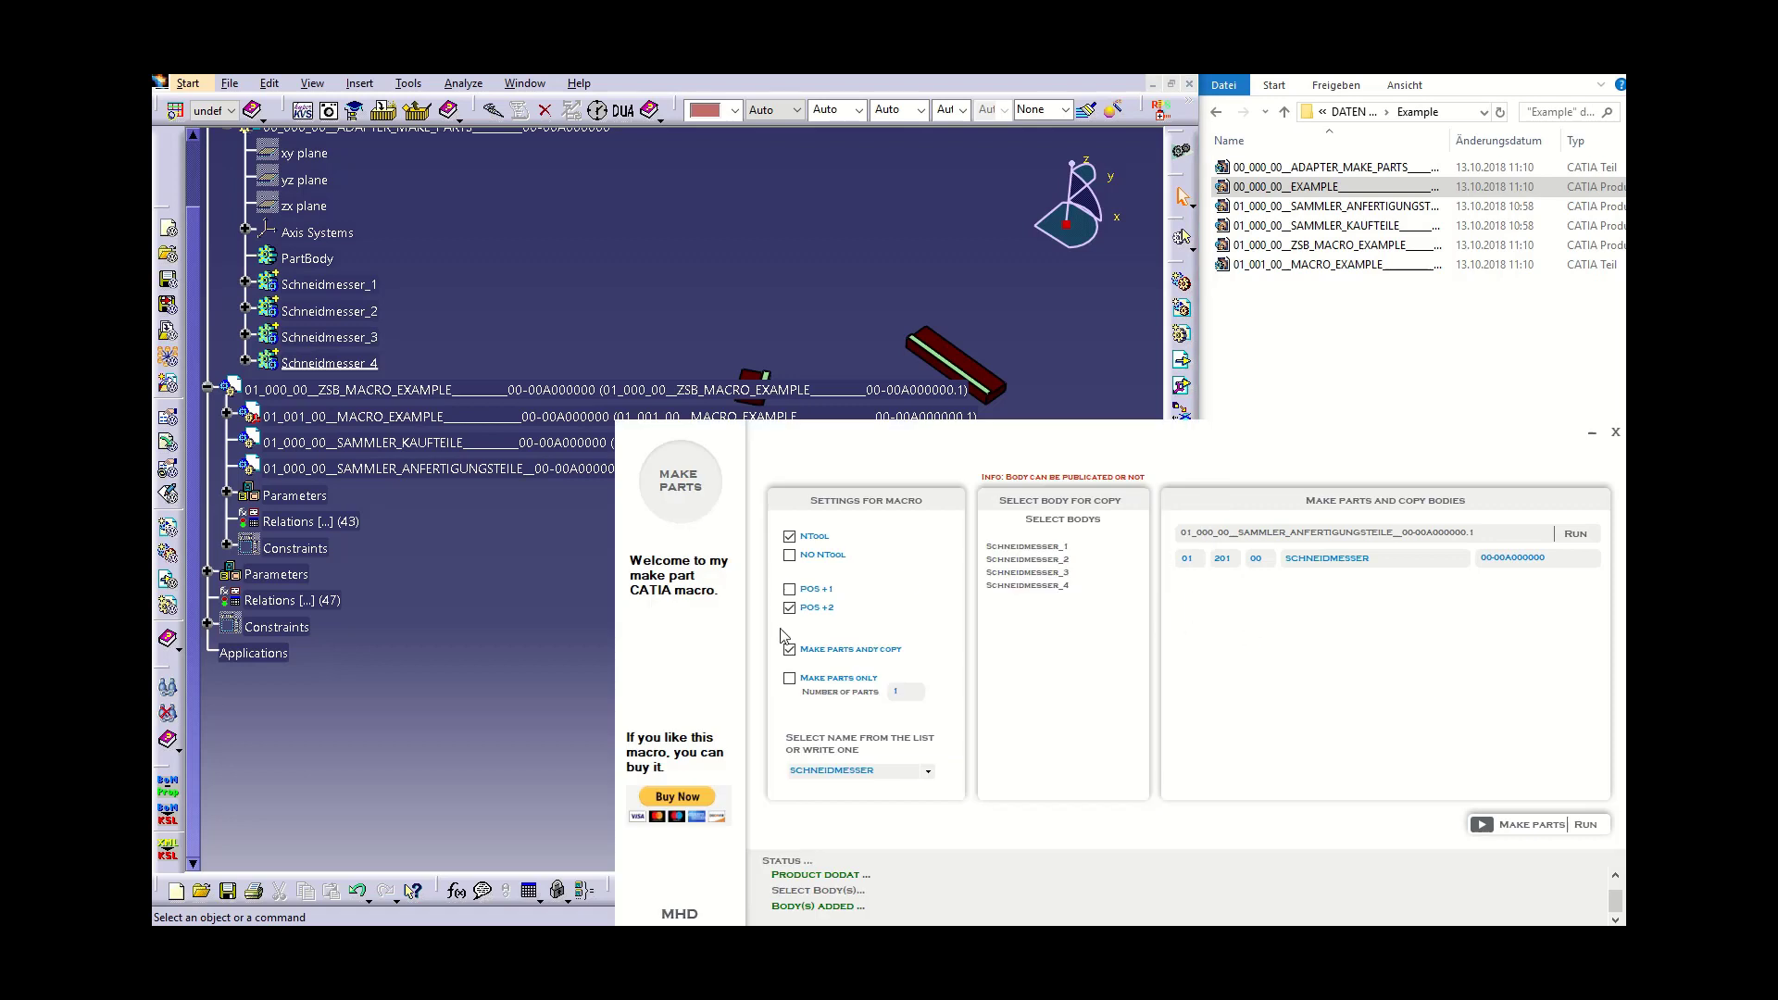
- Run the macro, then make Schneidmesser_2 in ADAPTER_MAKE_PARTS the work object
left_click(1583, 827)
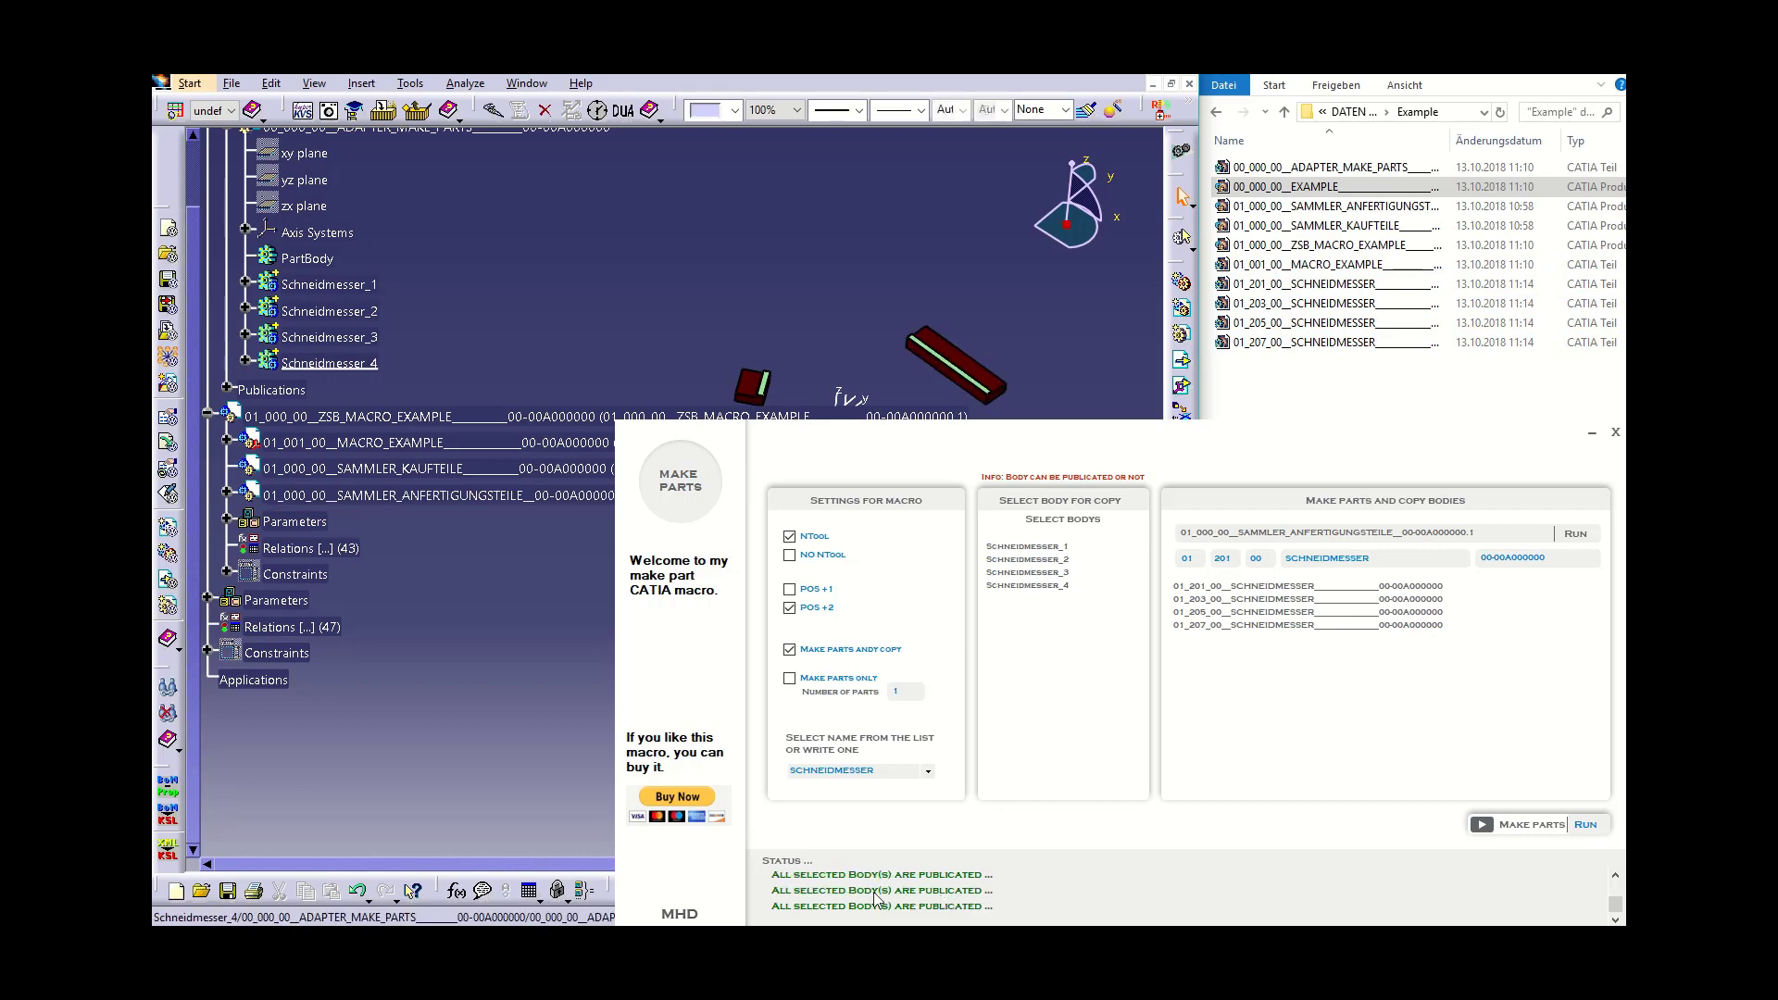
left_click(472, 299)
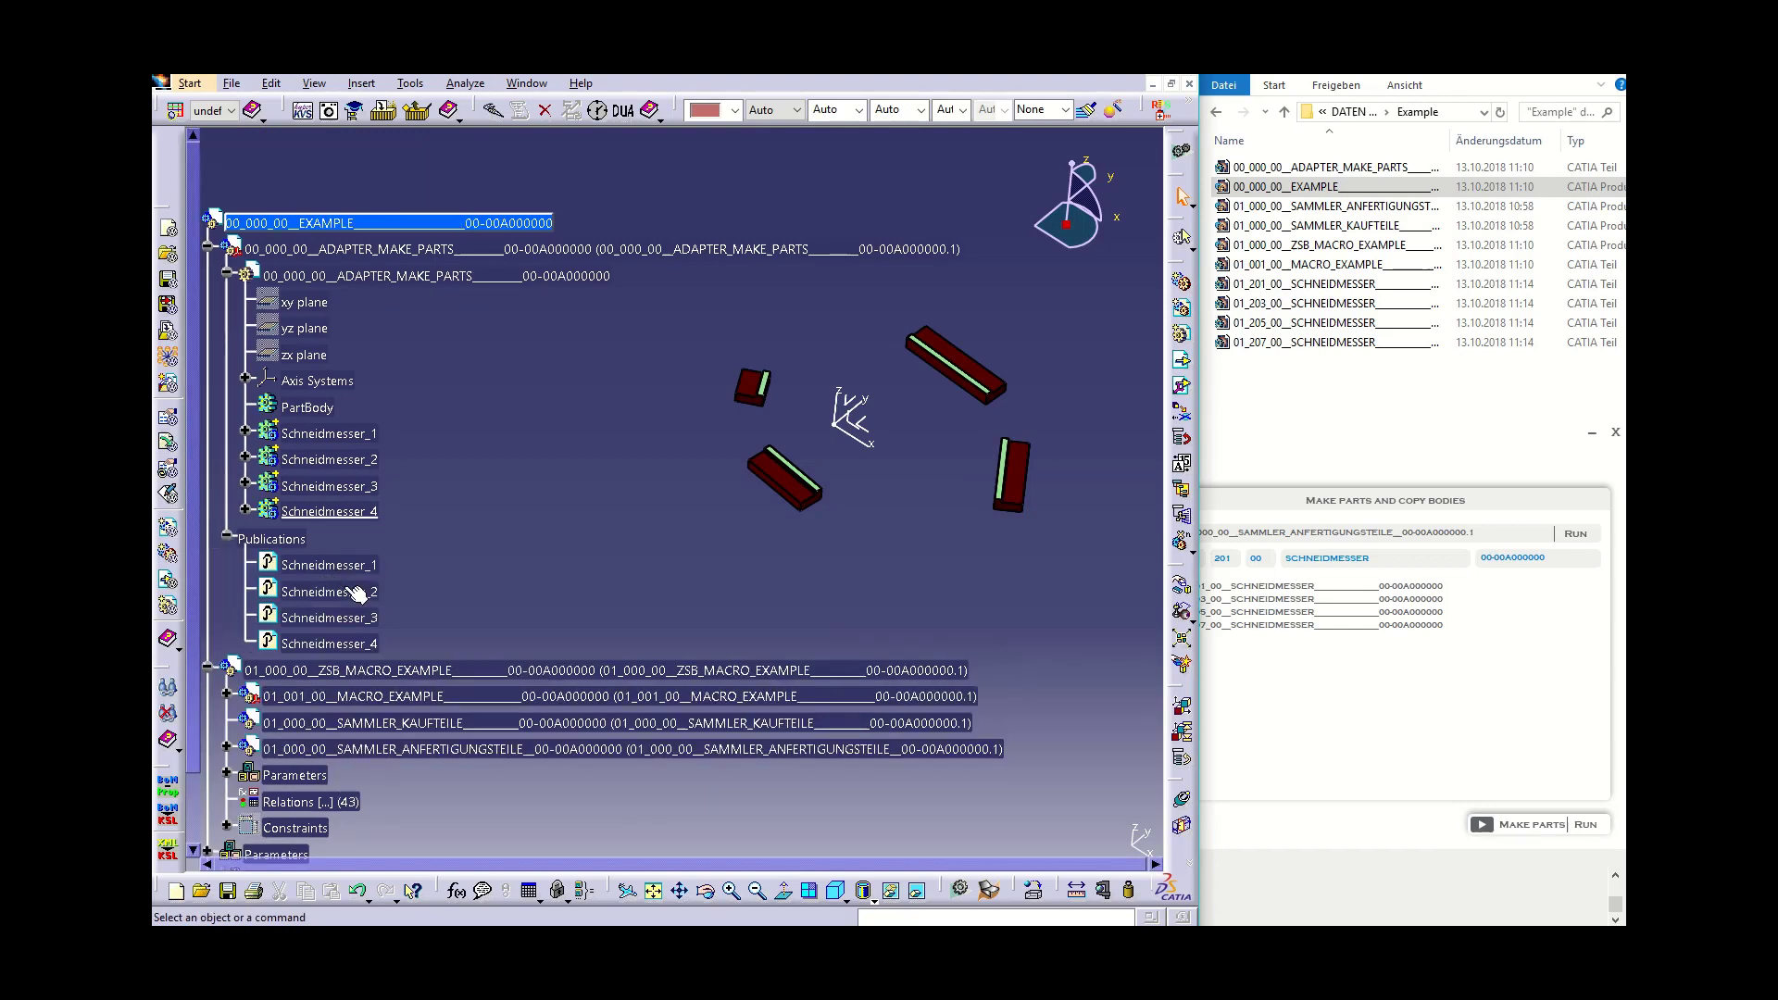
right_click(348, 251)
left_click(448, 329)
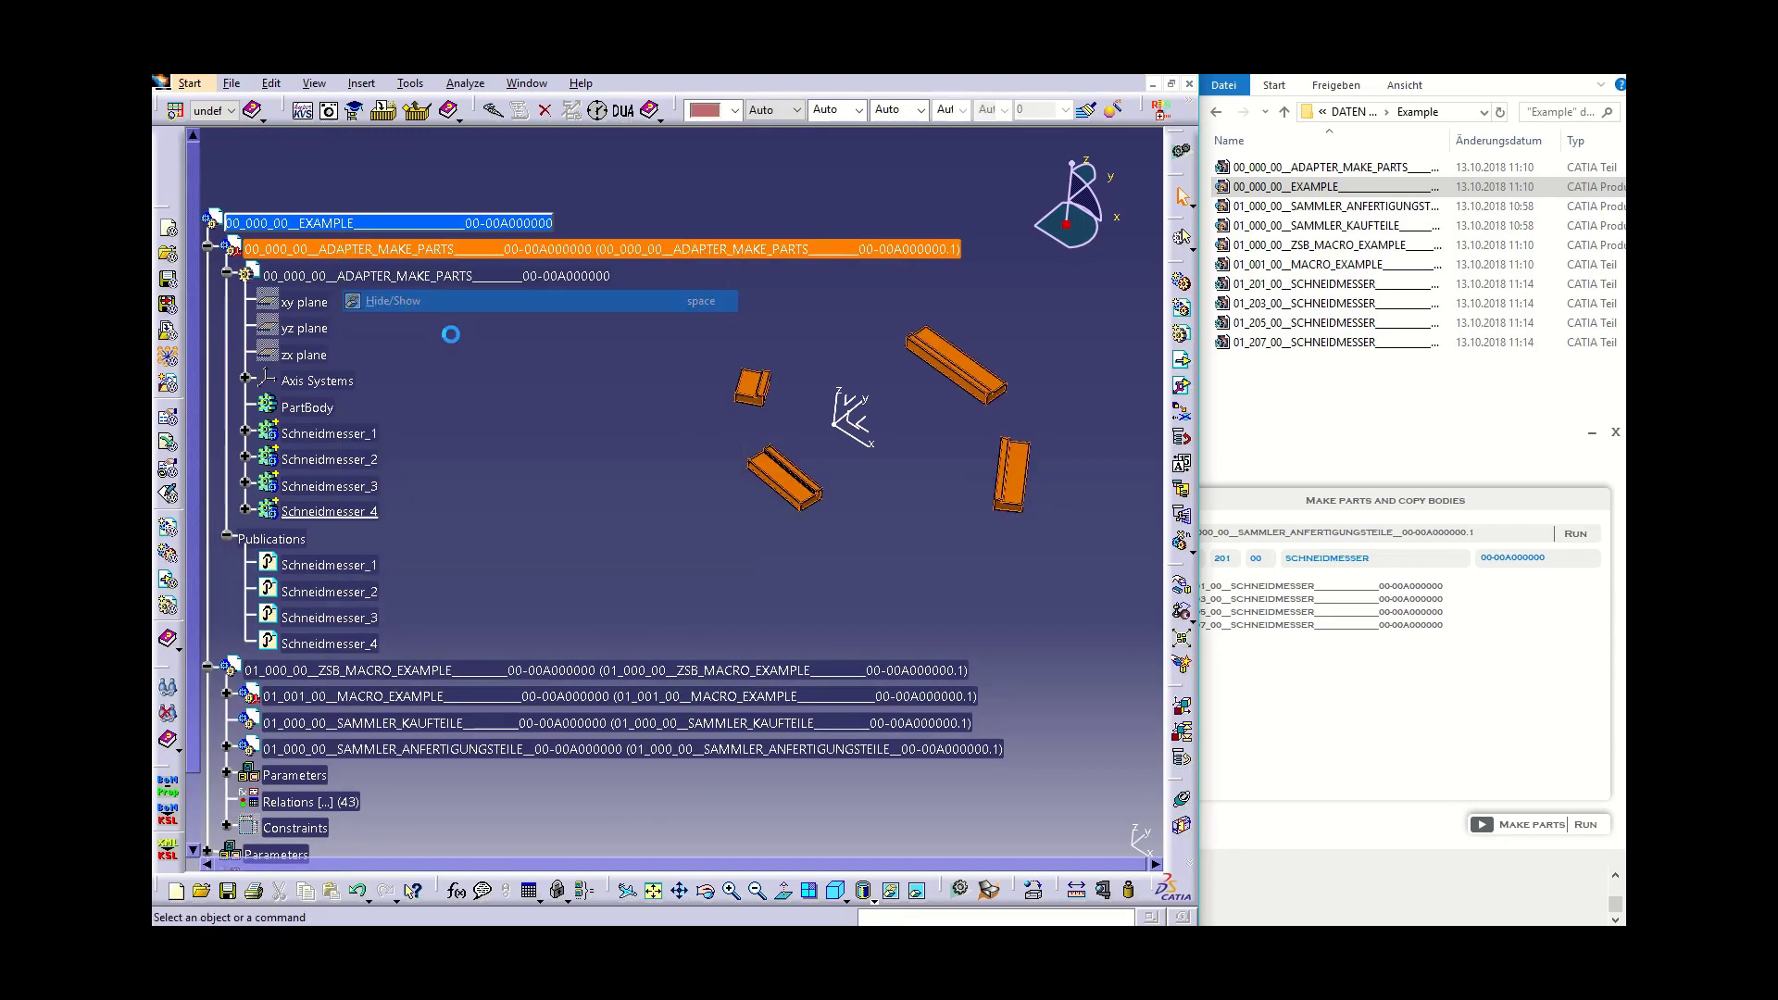
right_click(780, 463)
left_click(819, 479)
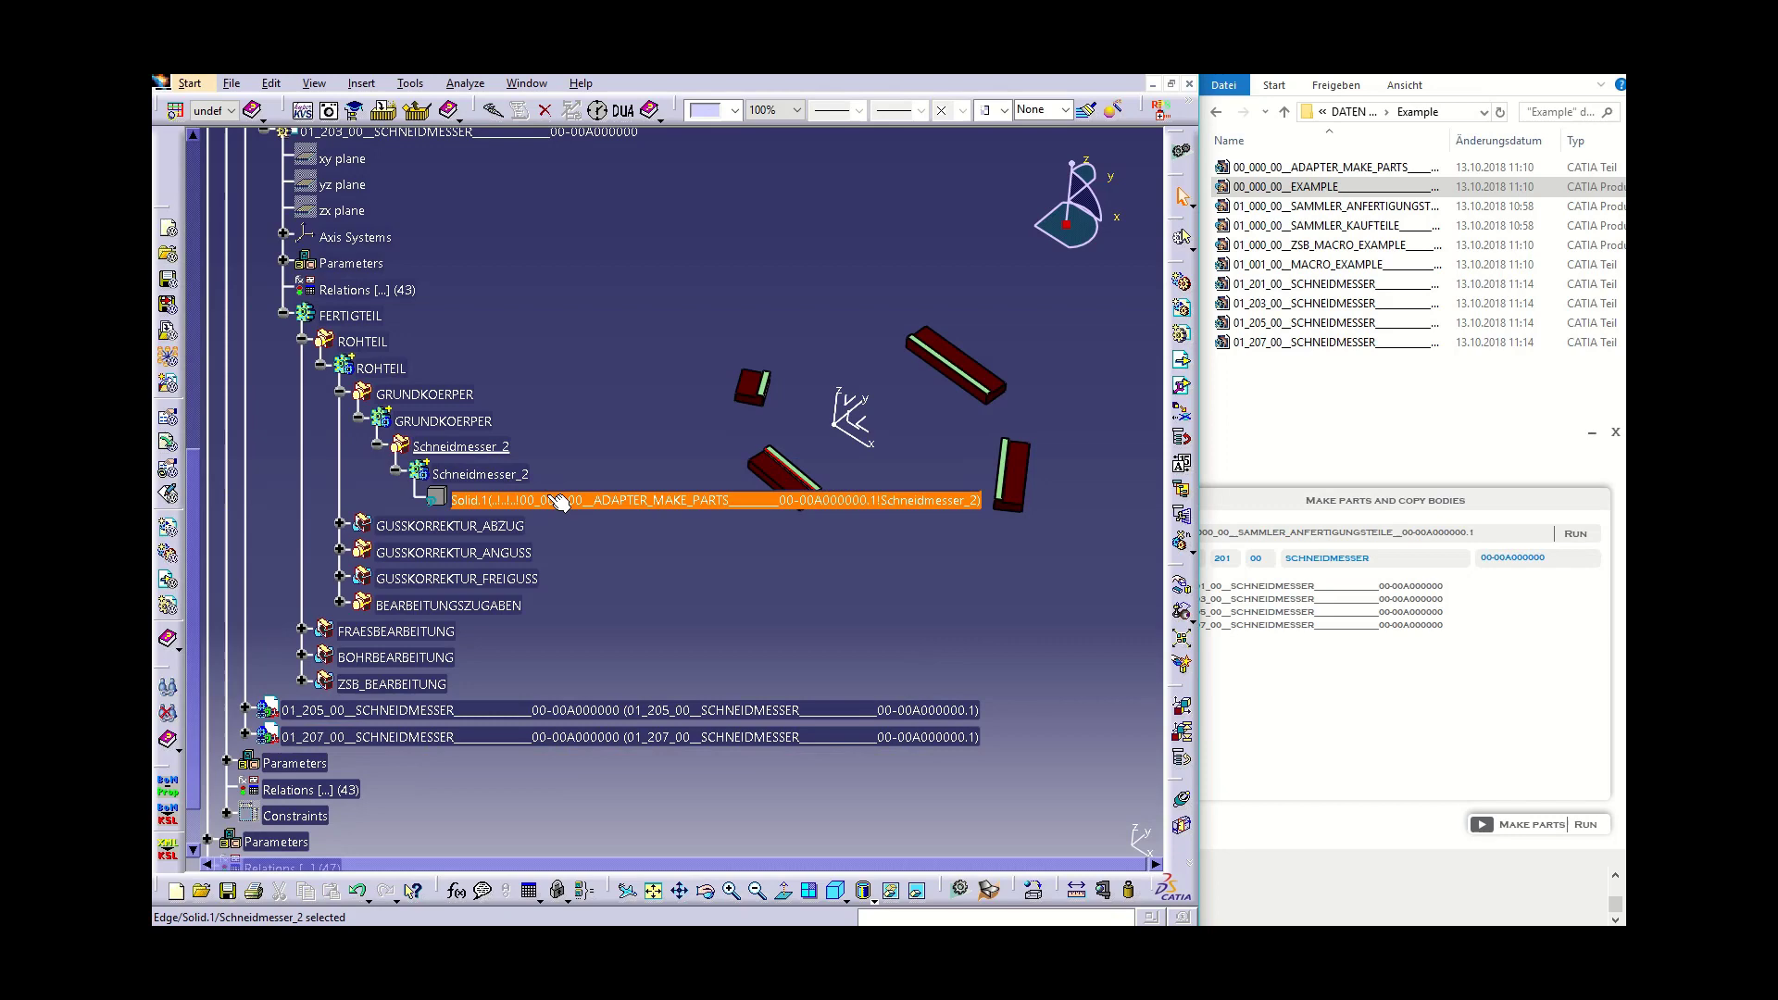
scroll(420, 580, "up", 2)
scroll(389, 528, "up", 3)
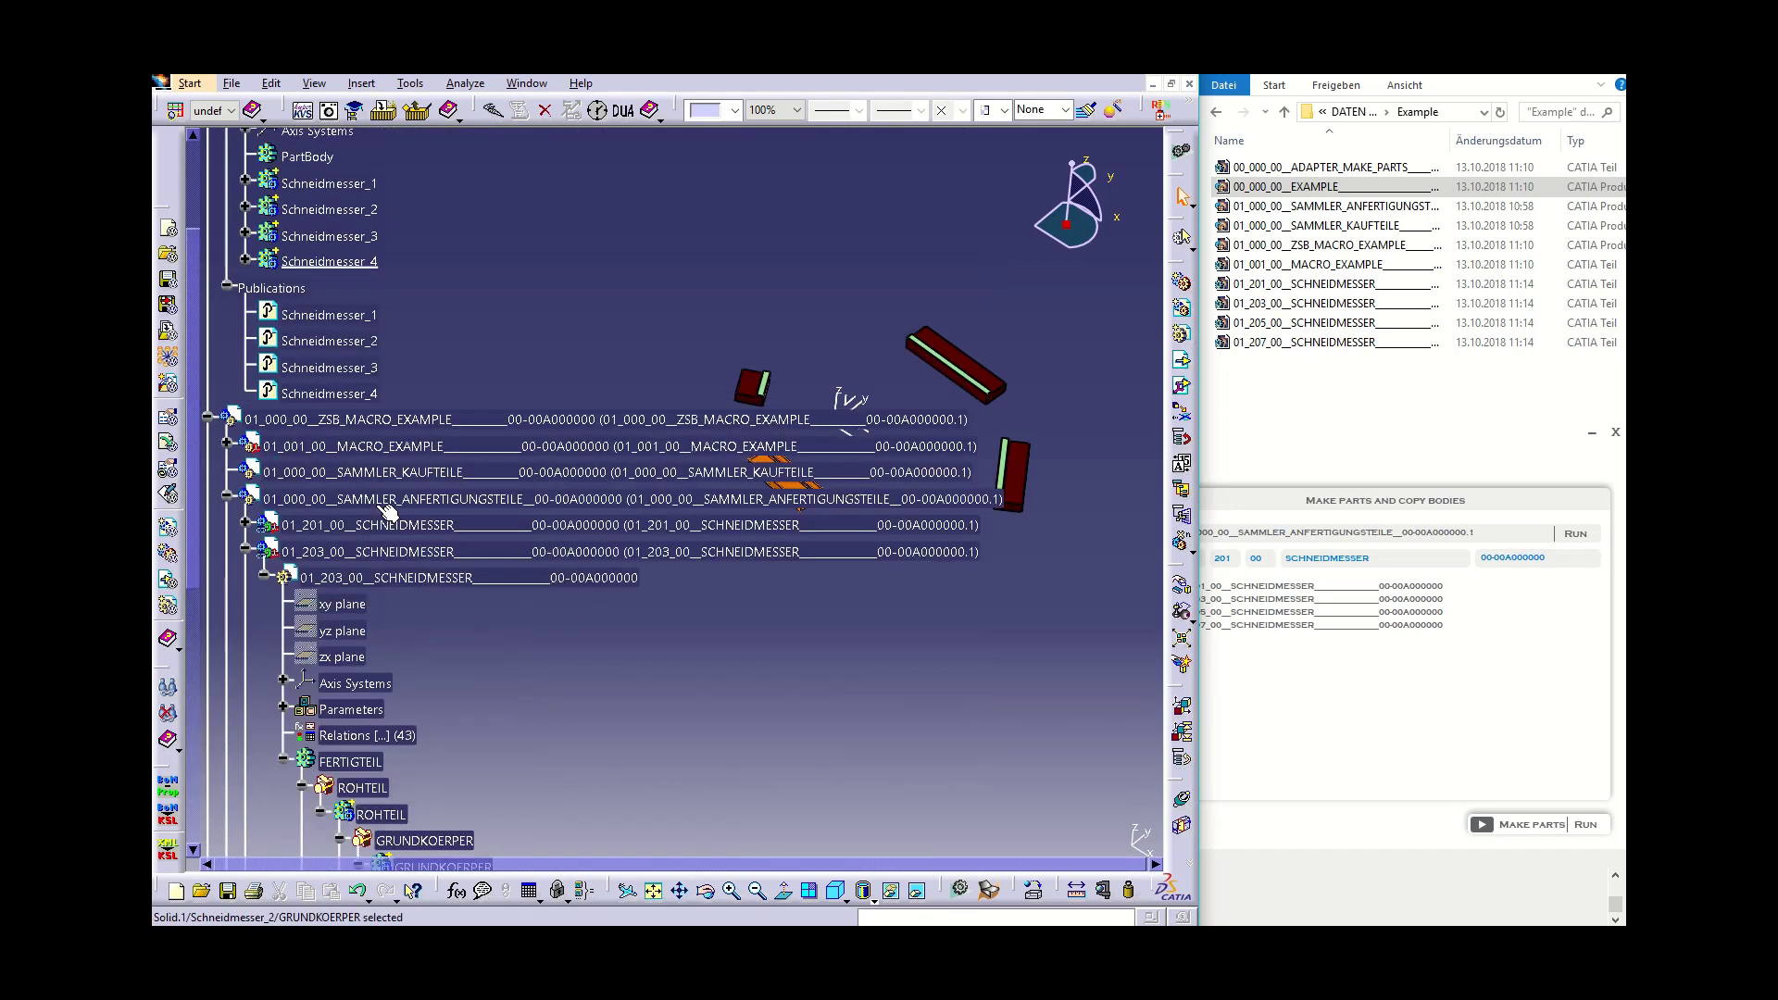
scroll(329, 411, "up", 3)
double_click(330, 358)
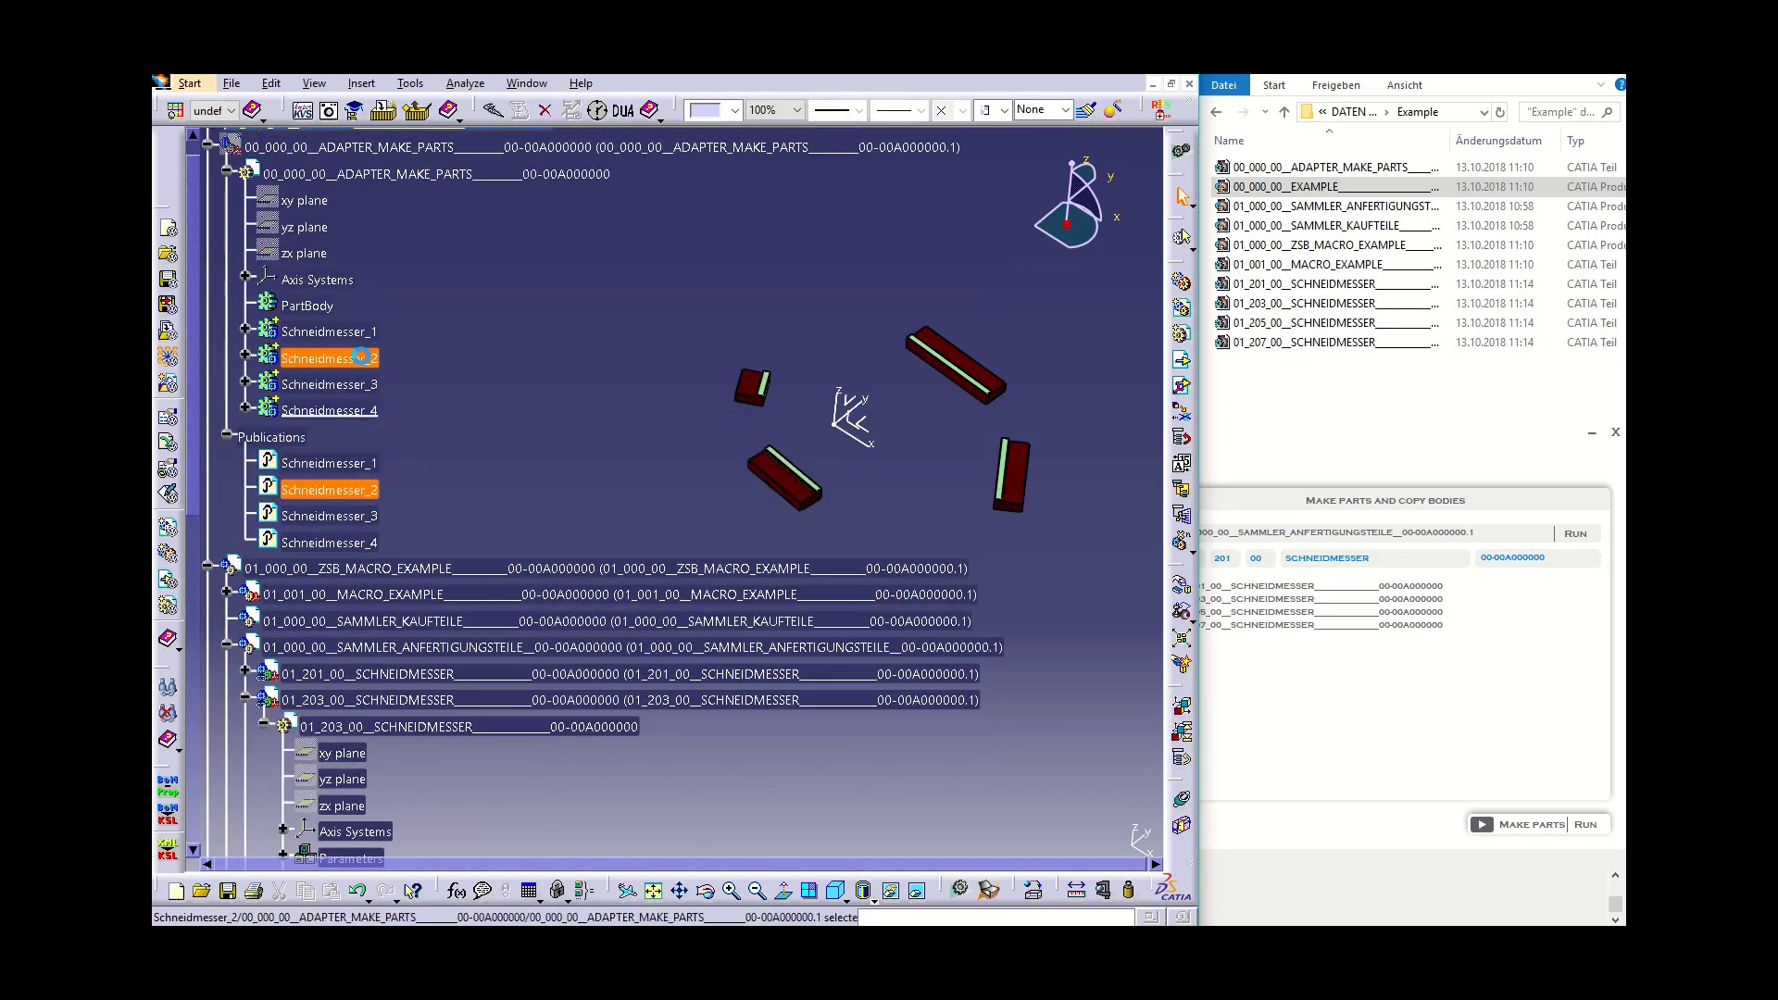
- Open Sketch.2 under Pad.3, then reframe and find the copied Solid.1 in 01_203
left_click(266, 385)
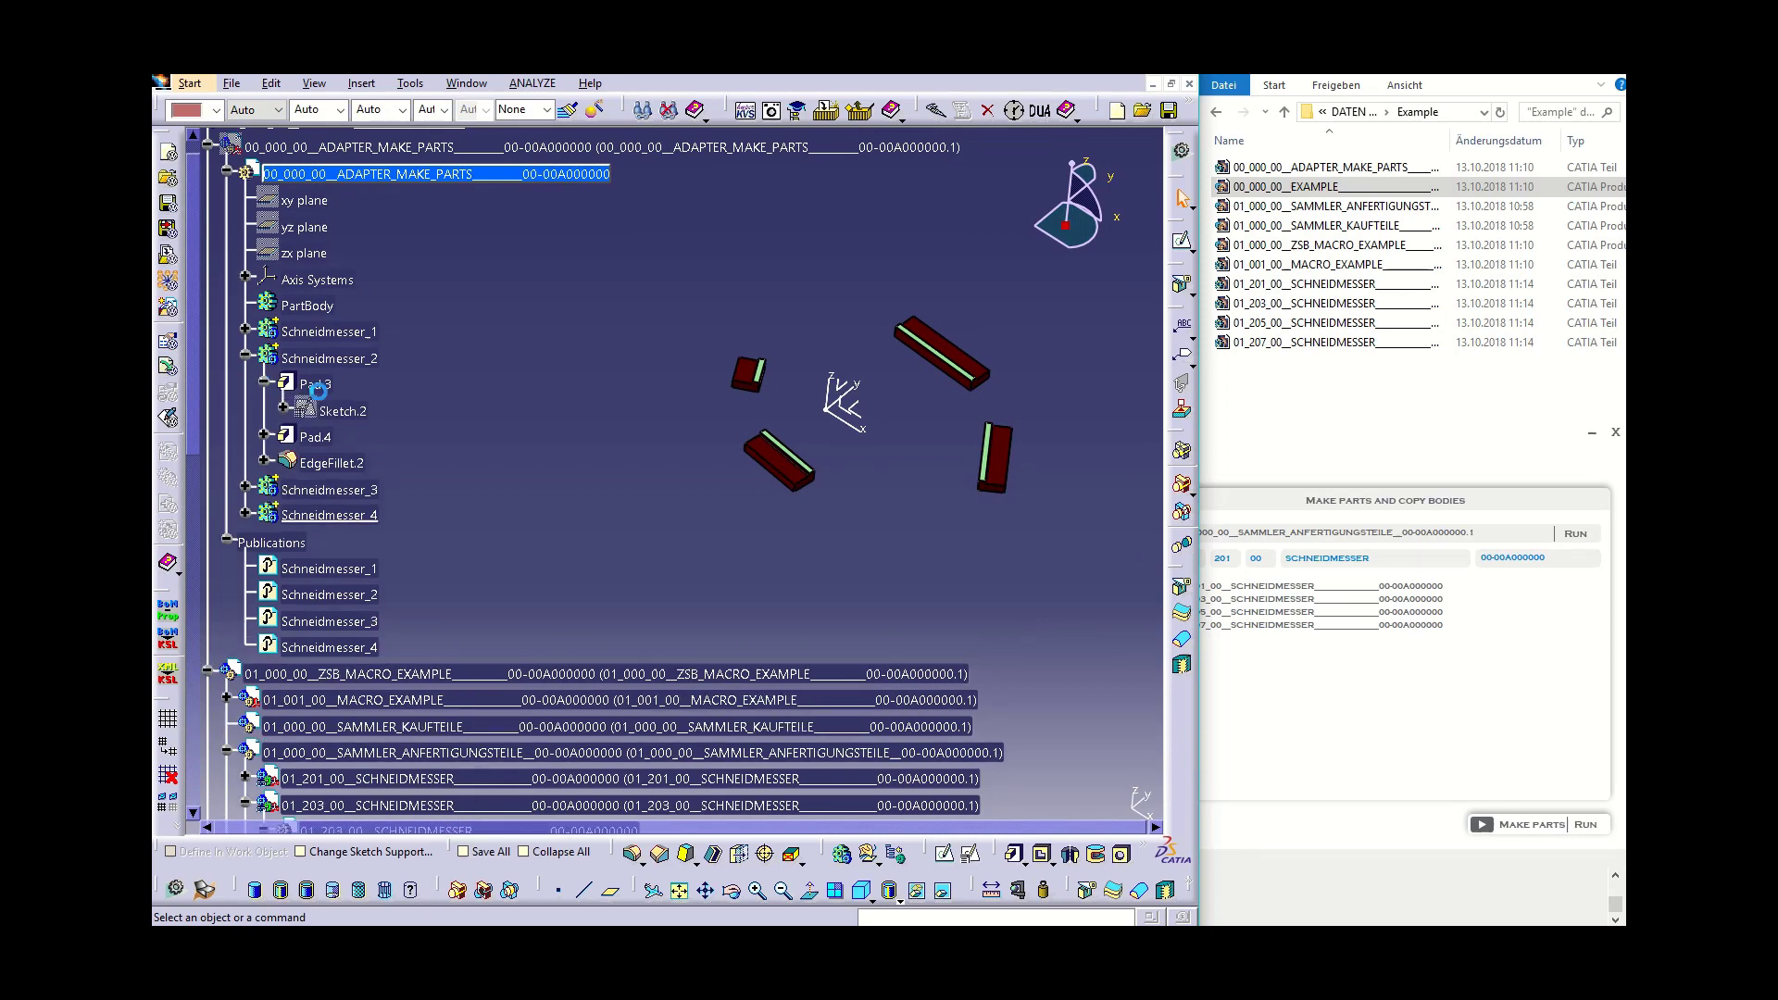
double_click(336, 410)
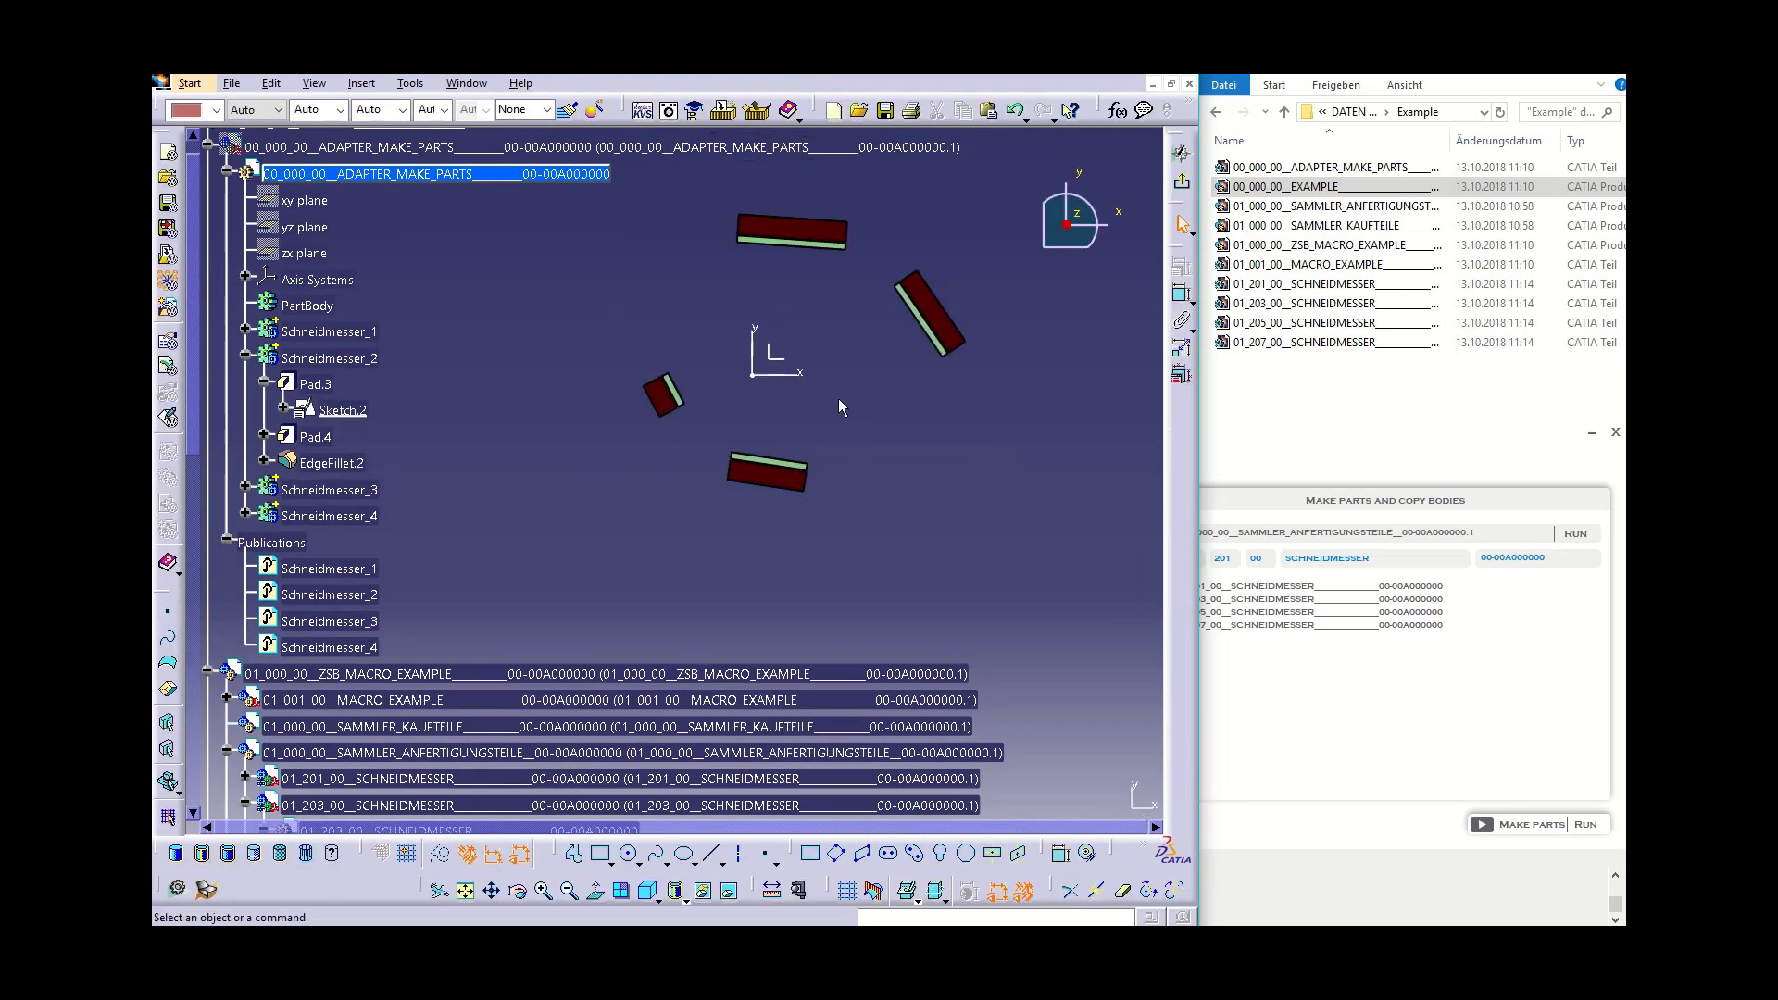
right_click(455, 146)
left_click(512, 183)
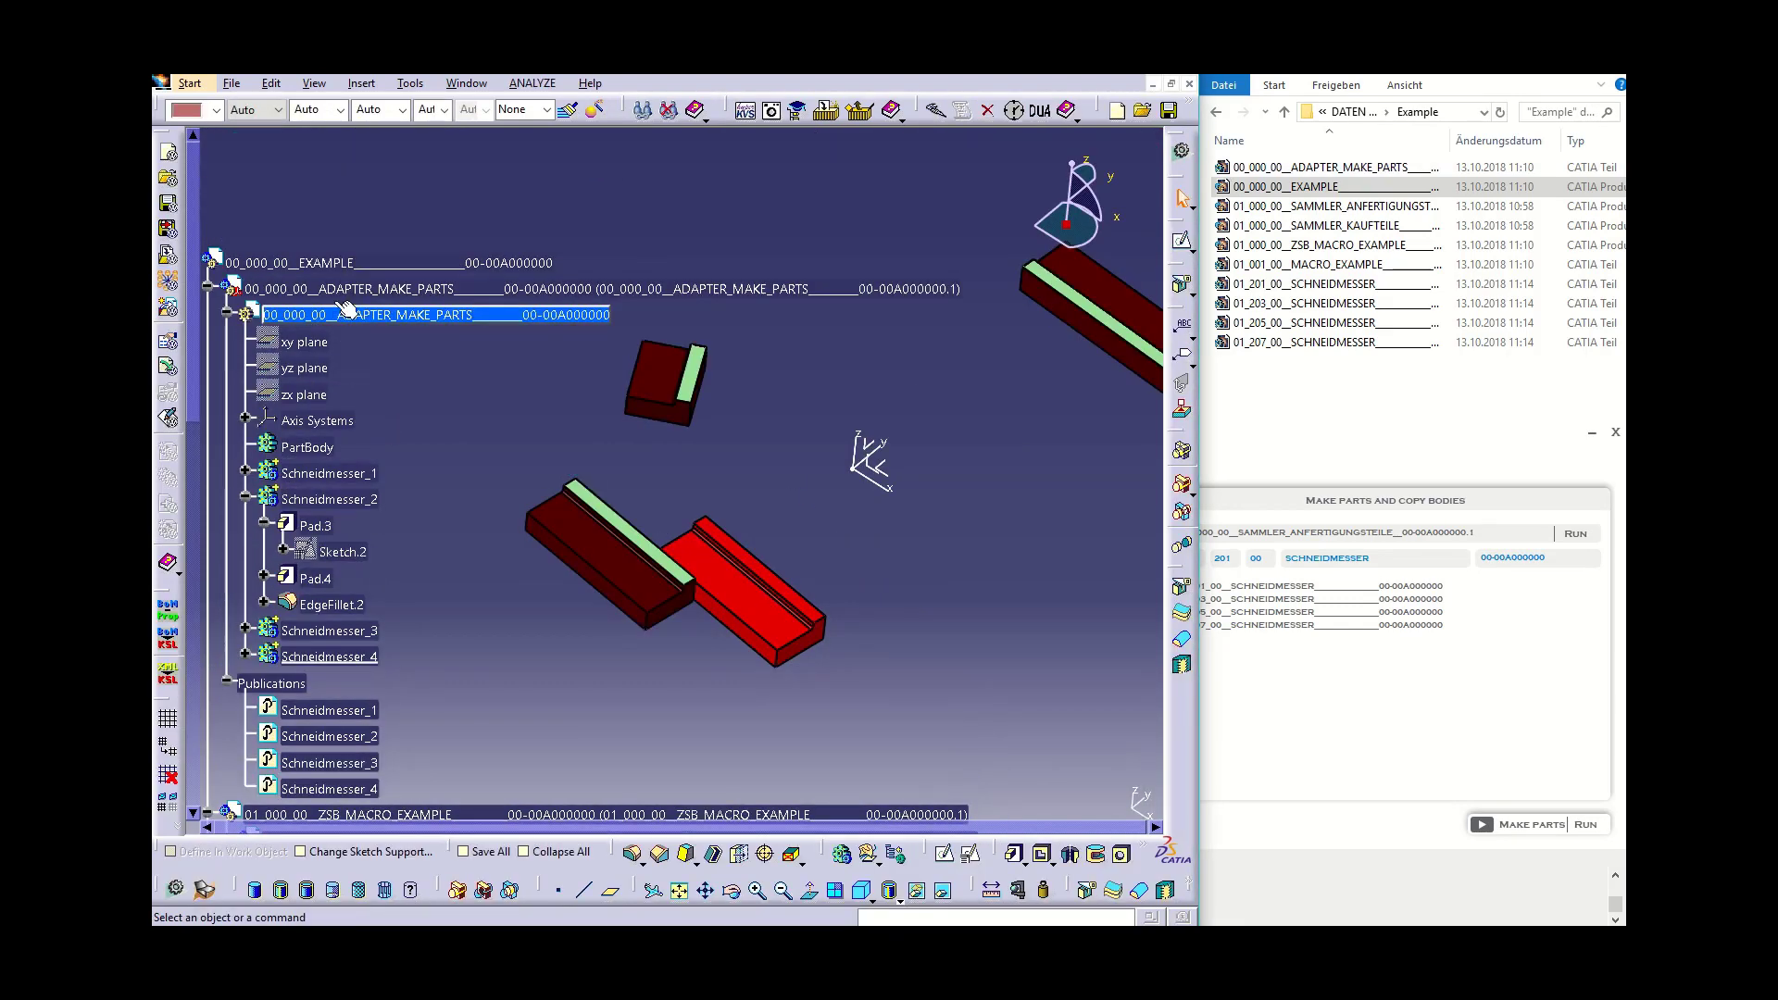
right_click(732, 578)
left_click(777, 587)
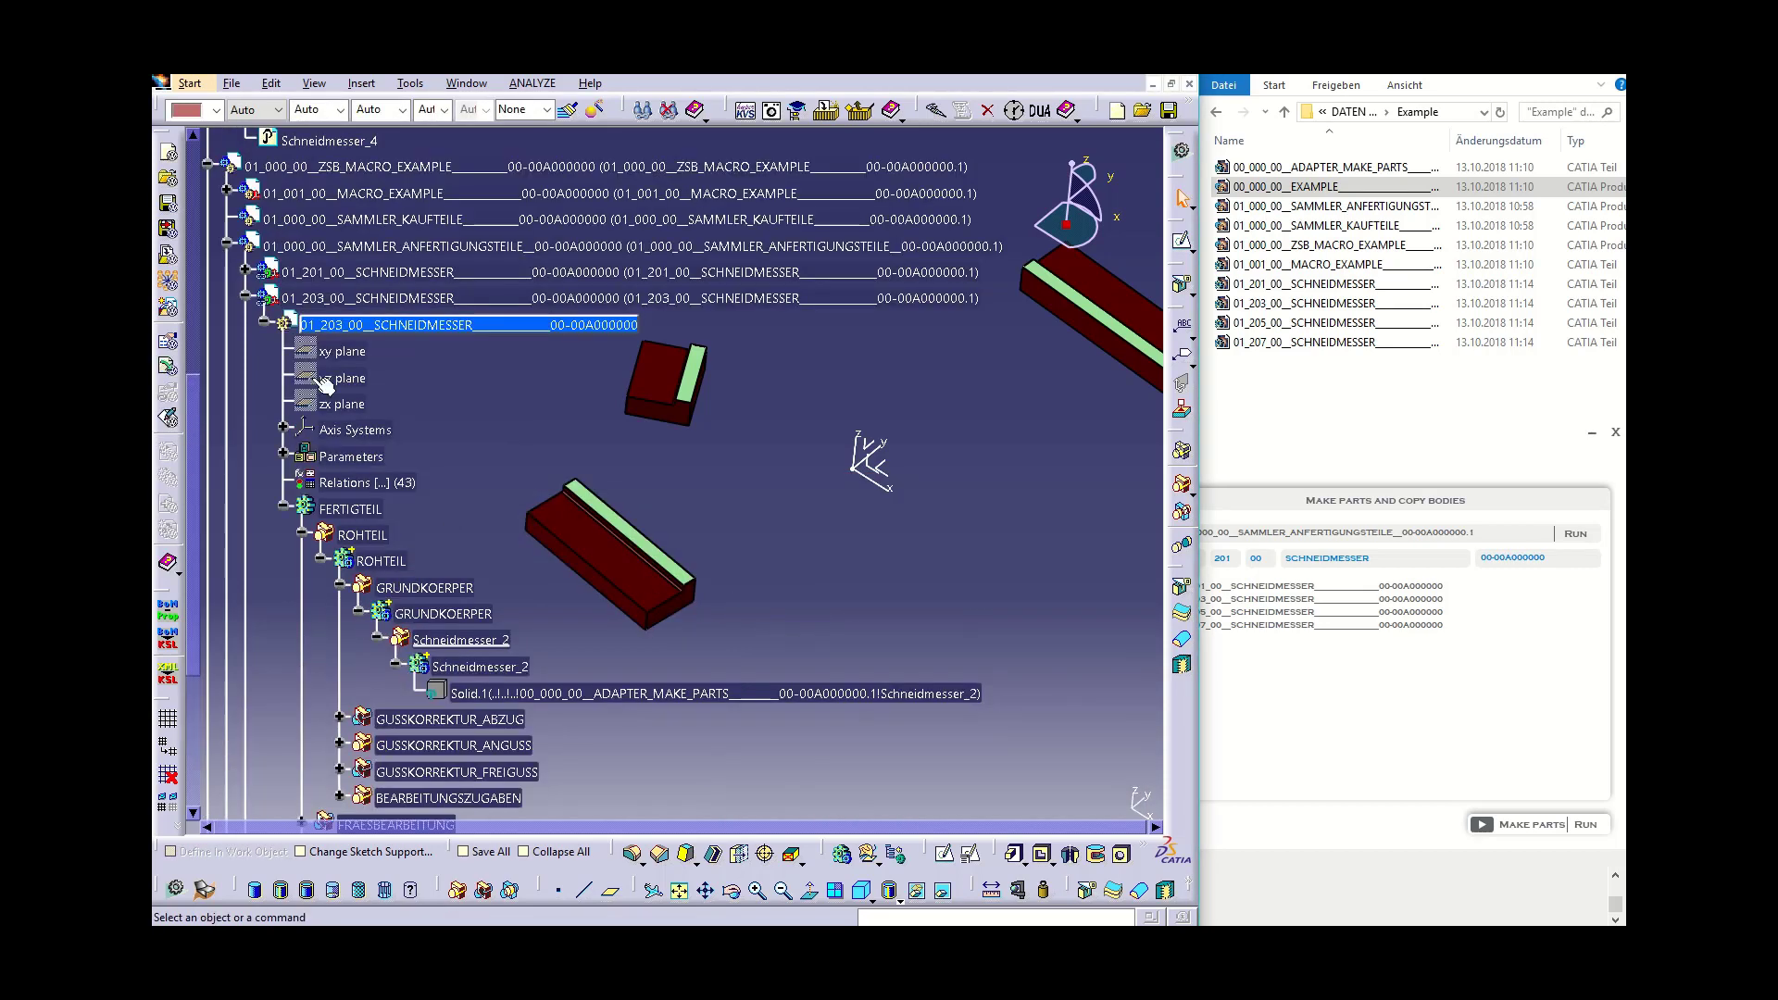
- Choose SAMMLER_ANFERTIGUNGSTEILE as the target product with POS +2 numbering
left_click(1299, 511)
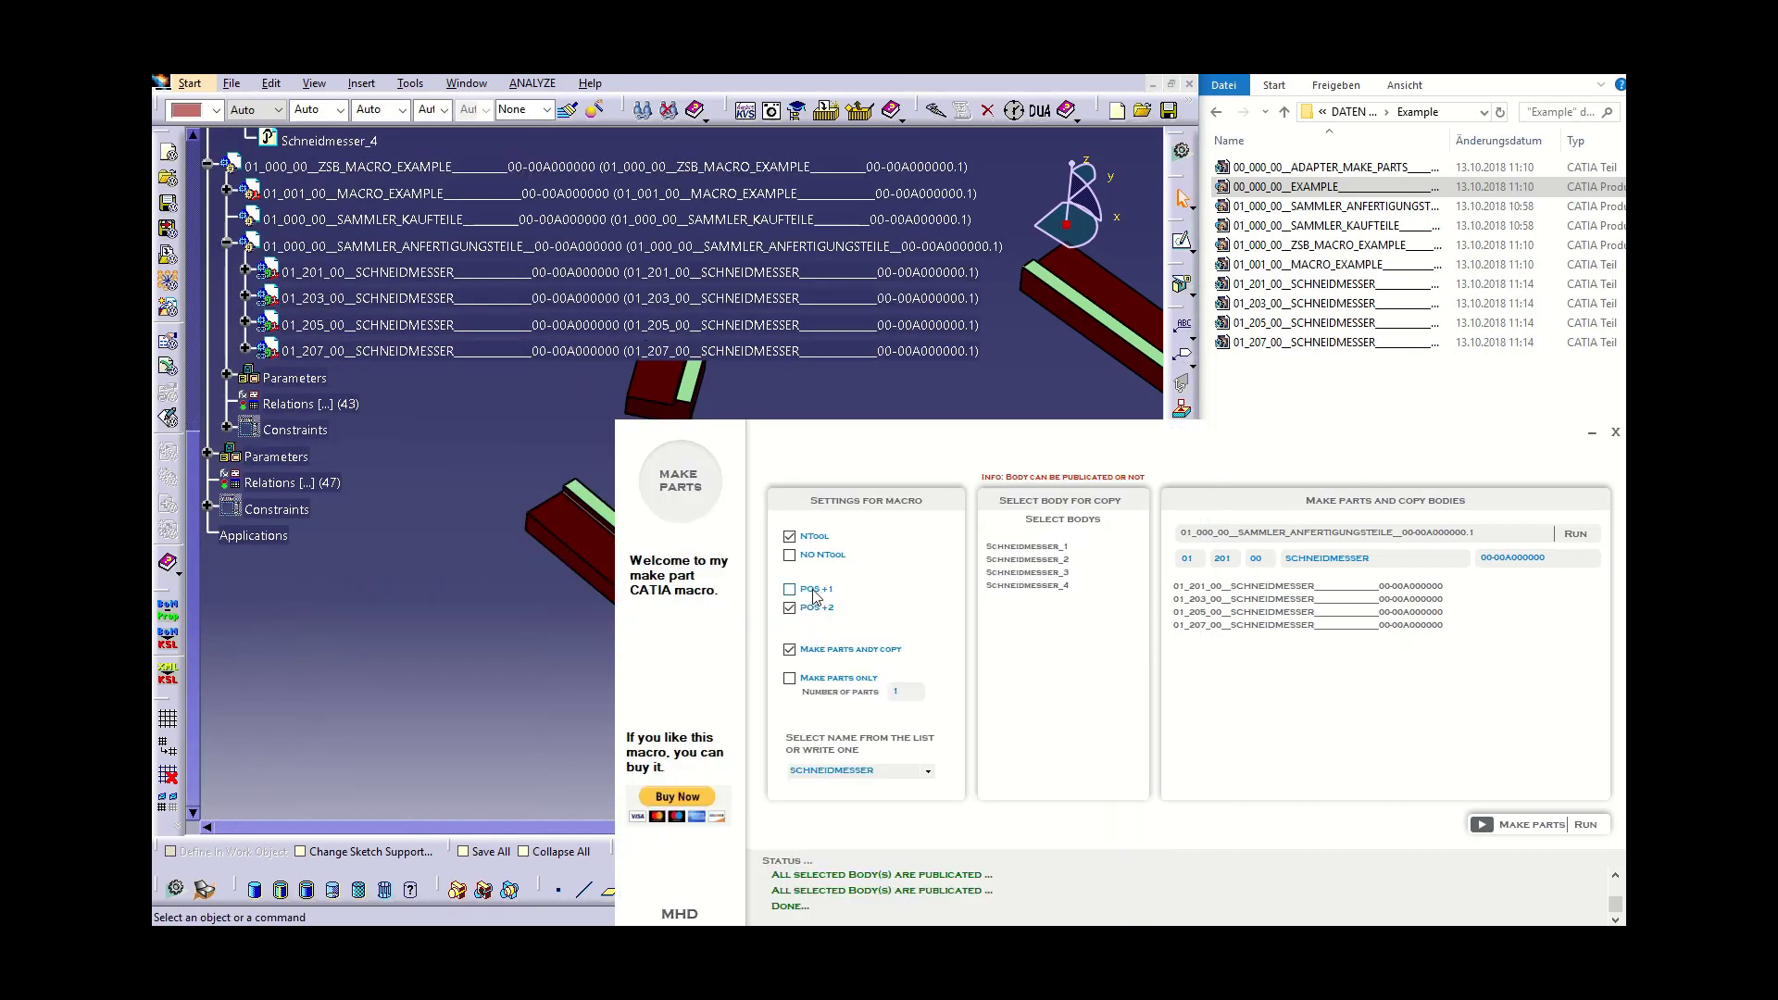
left_click(1575, 535)
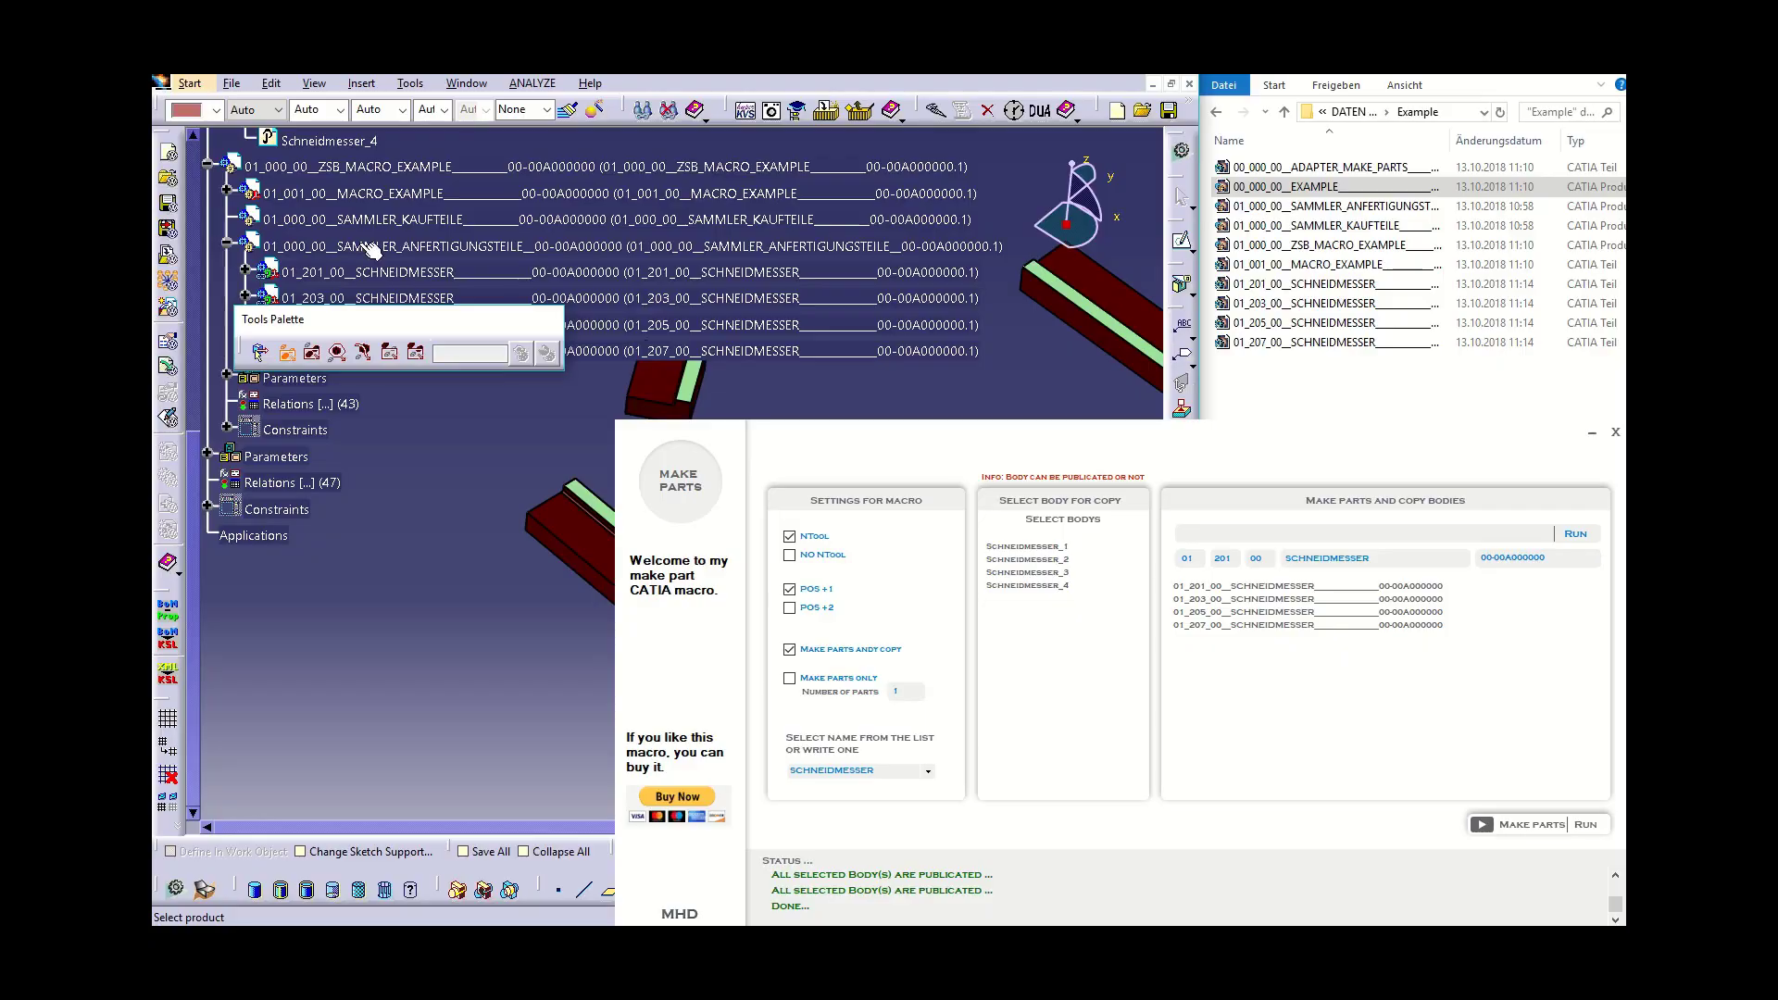
left_click(1260, 596)
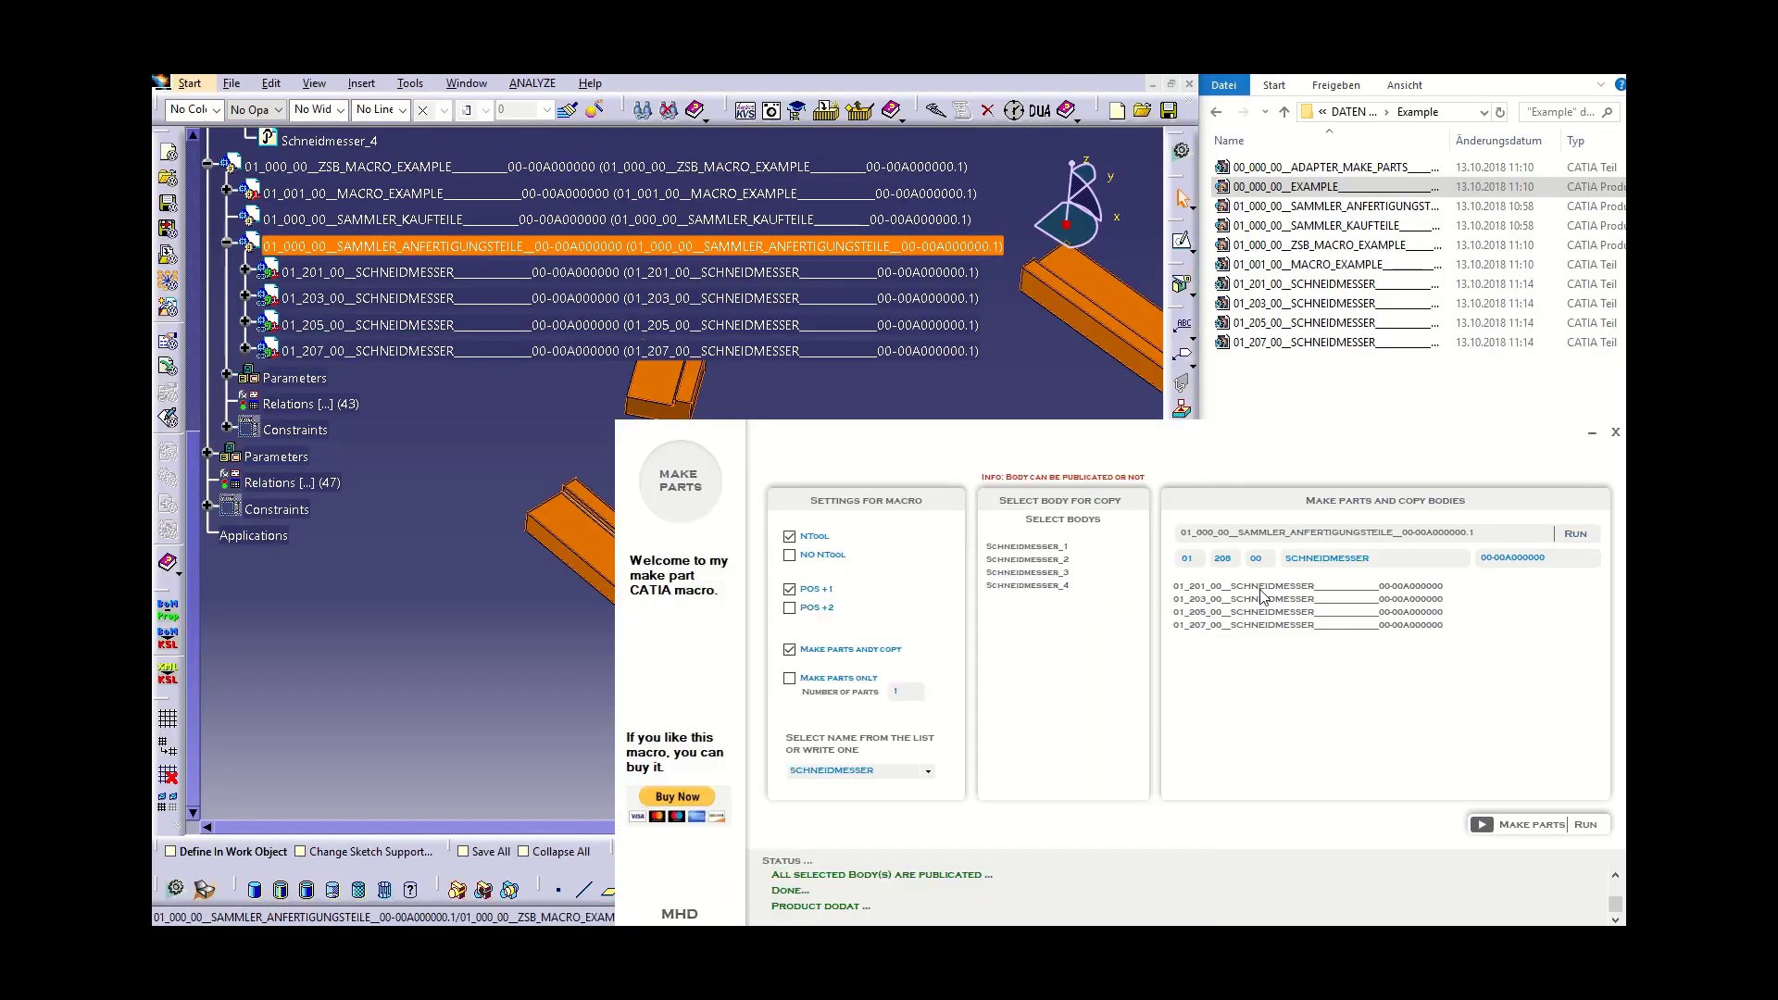
left_click(830, 613)
left_click(1579, 537)
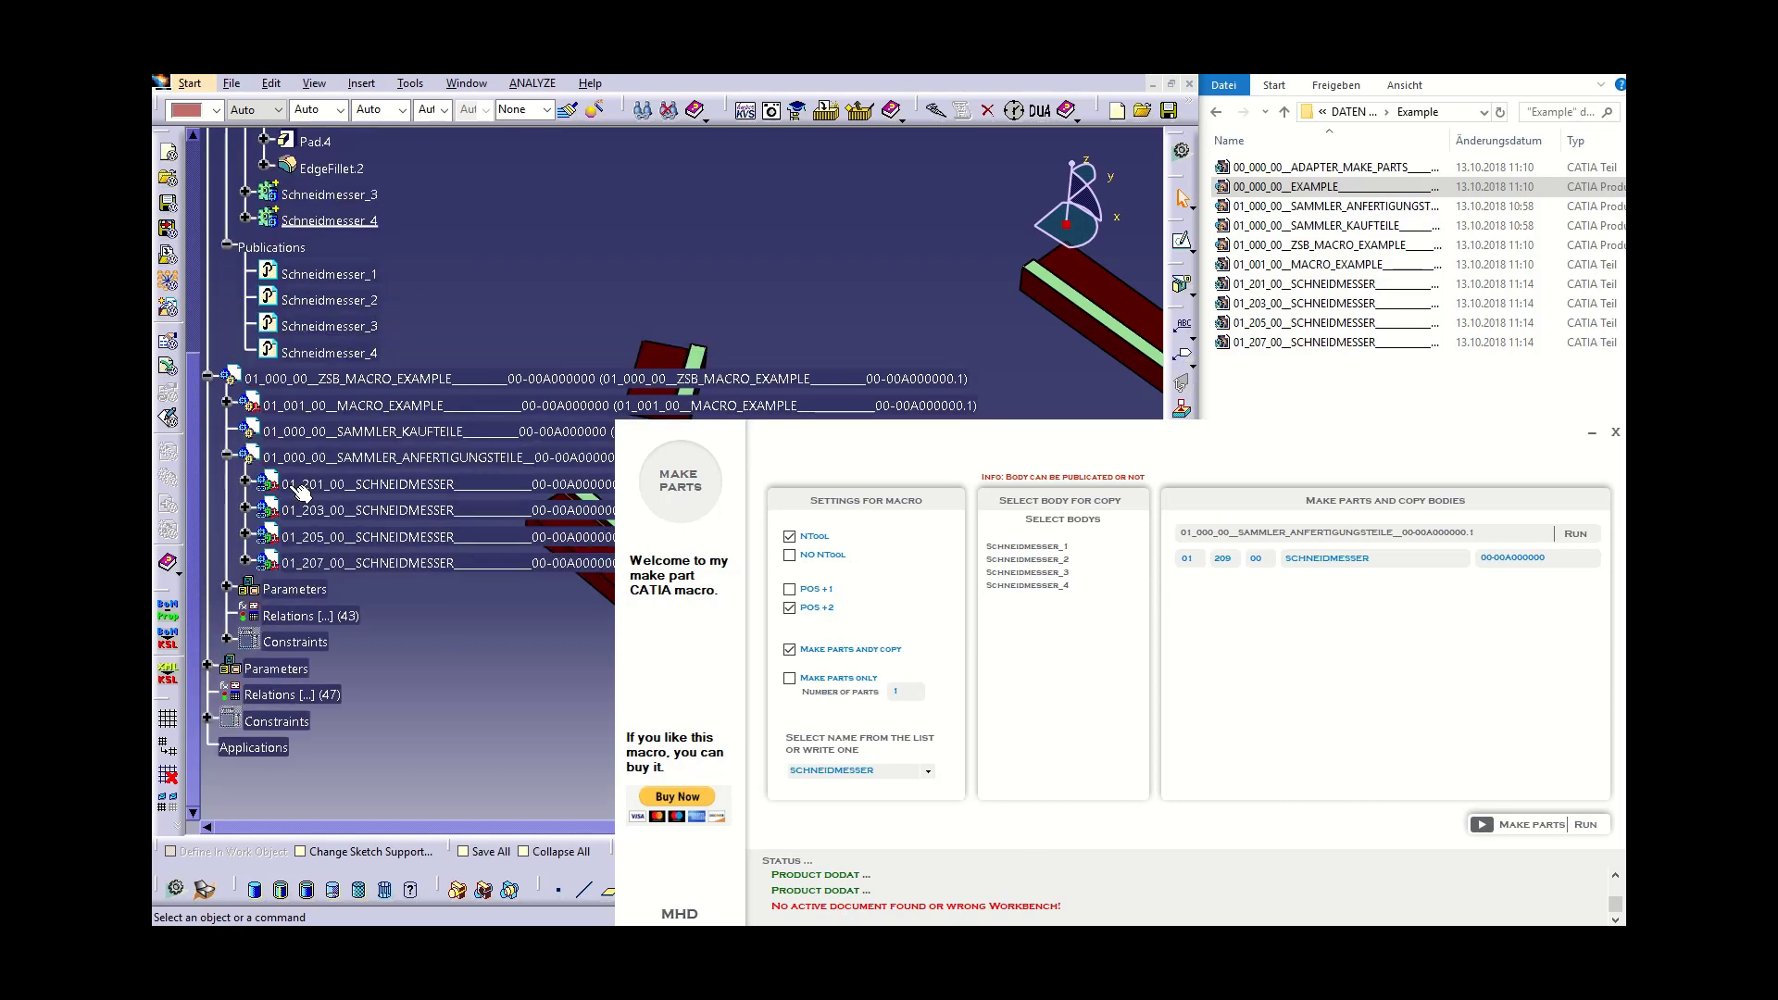
scroll(391, 351, "up", 10)
- Activate root product 00_000_00_EXAMPLE, generate parts 01_209 to 01_215, and sort files by name
left_click(366, 391)
double_click(367, 390)
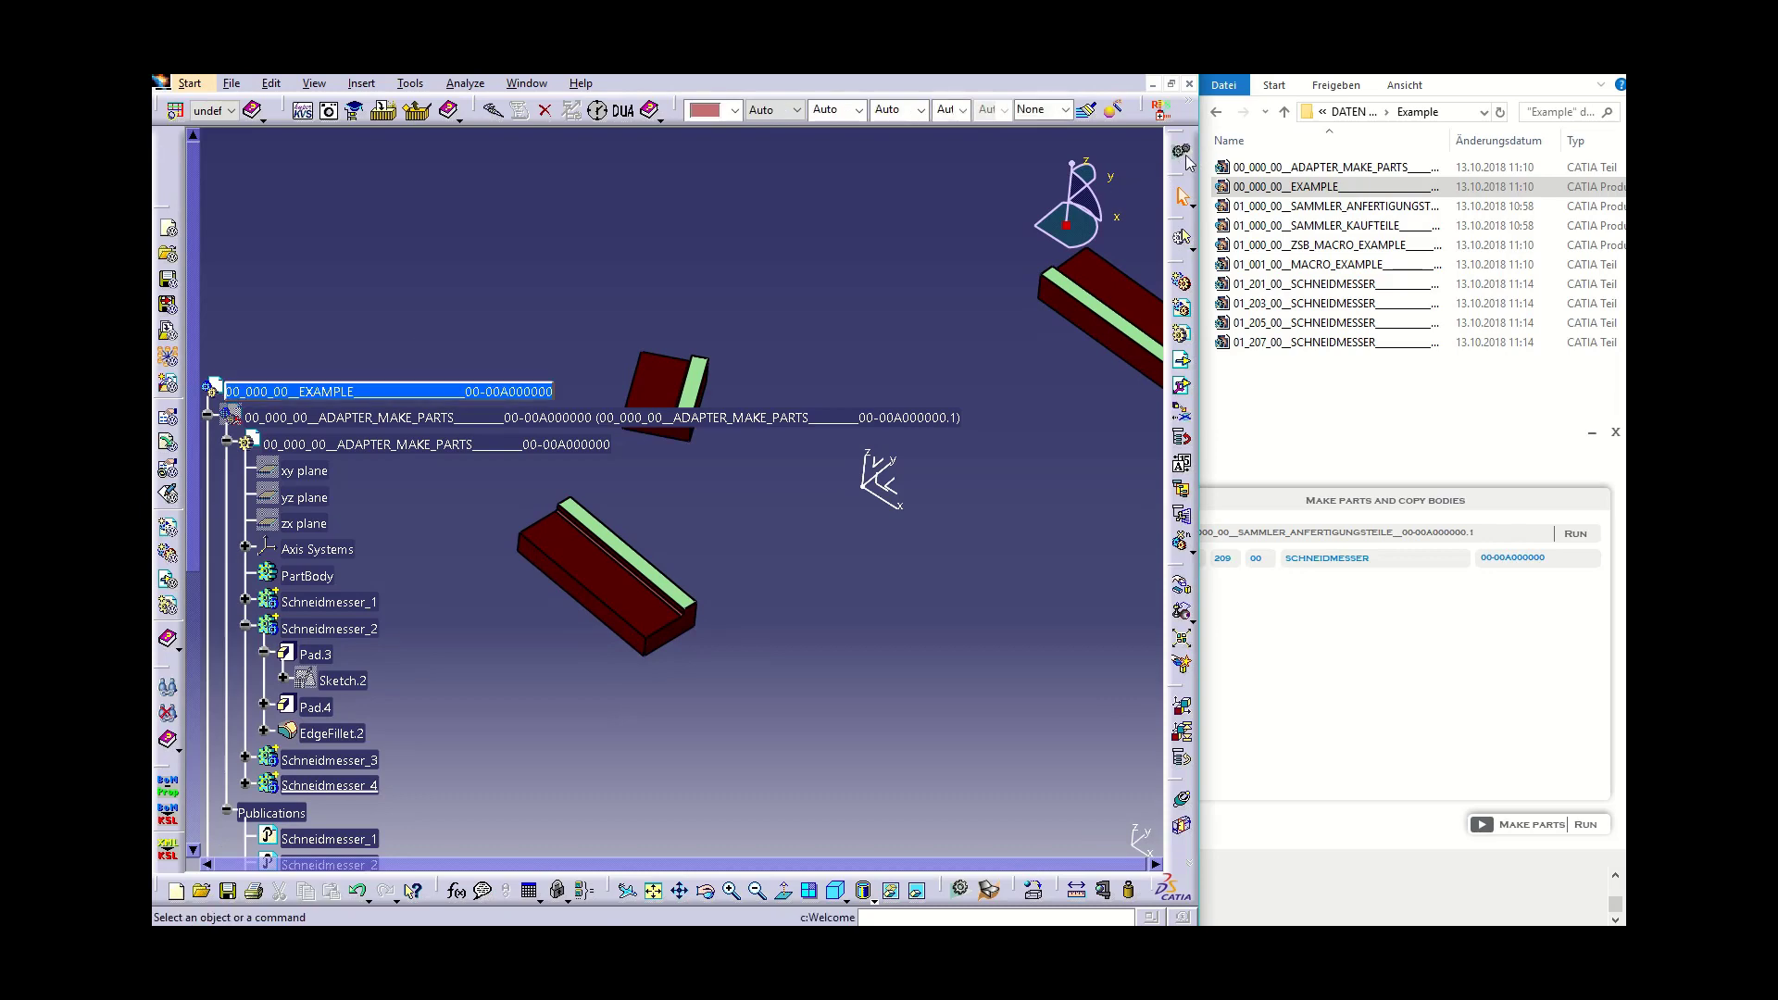
left_click(1348, 654)
left_click(1585, 823)
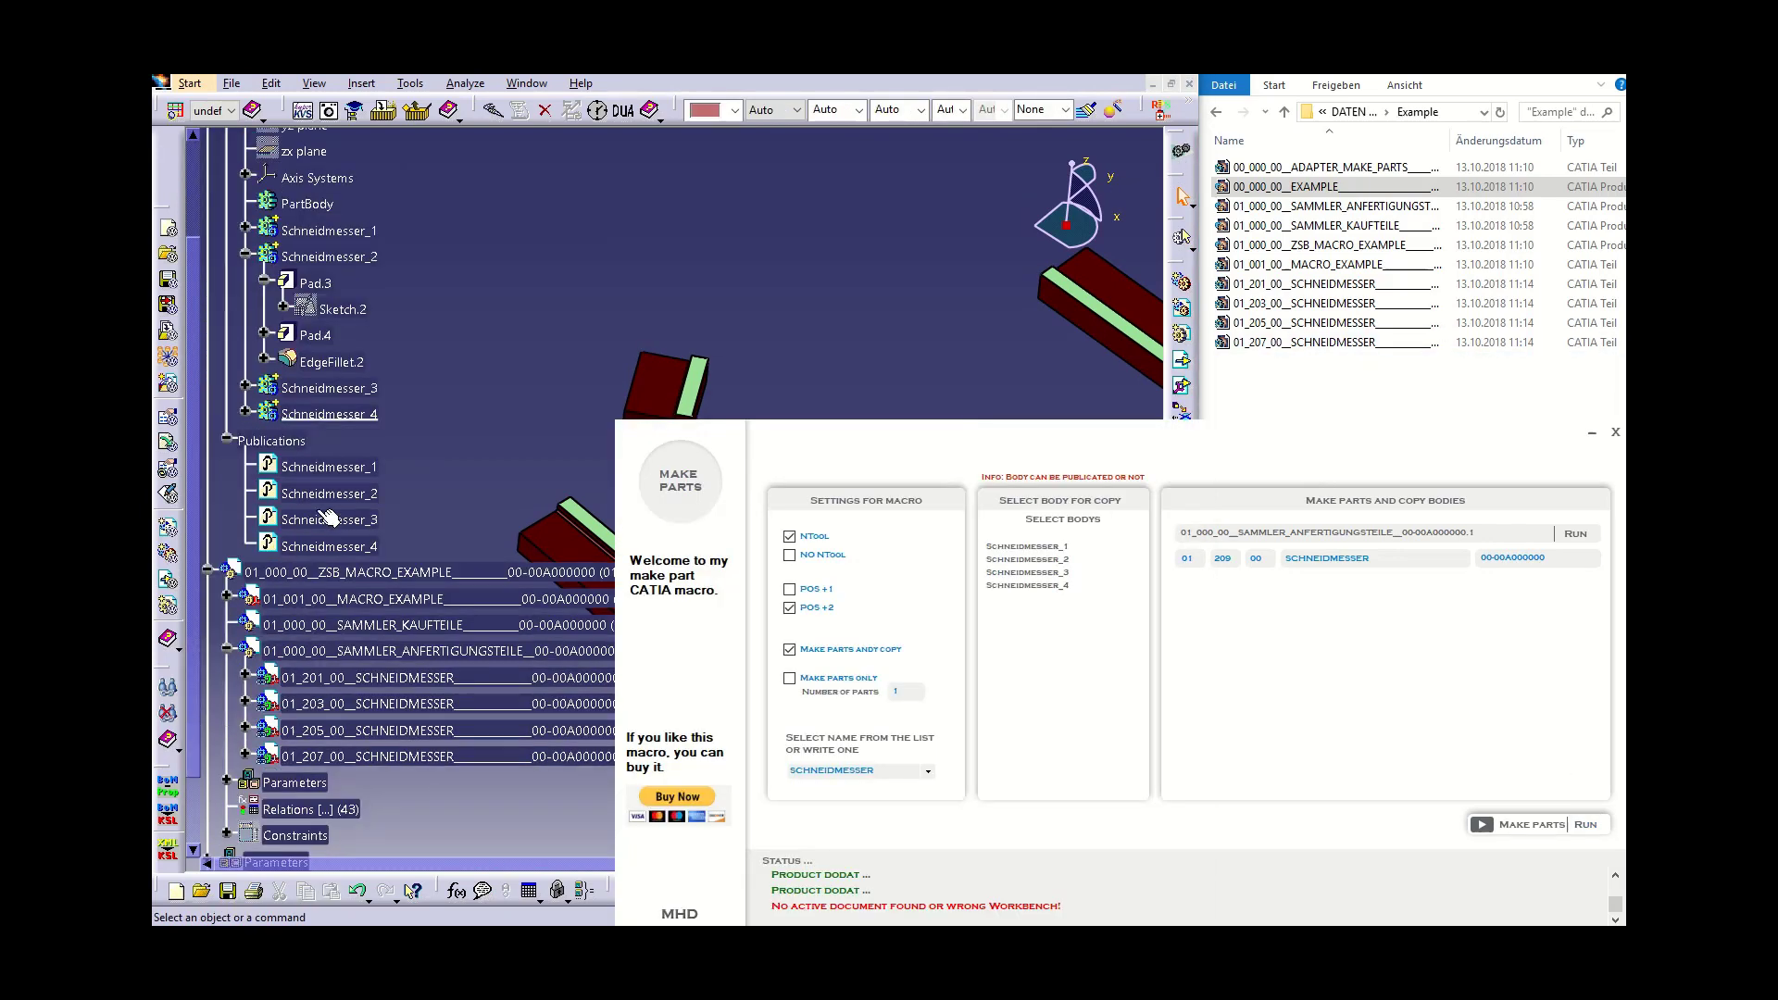
left_click(1588, 823)
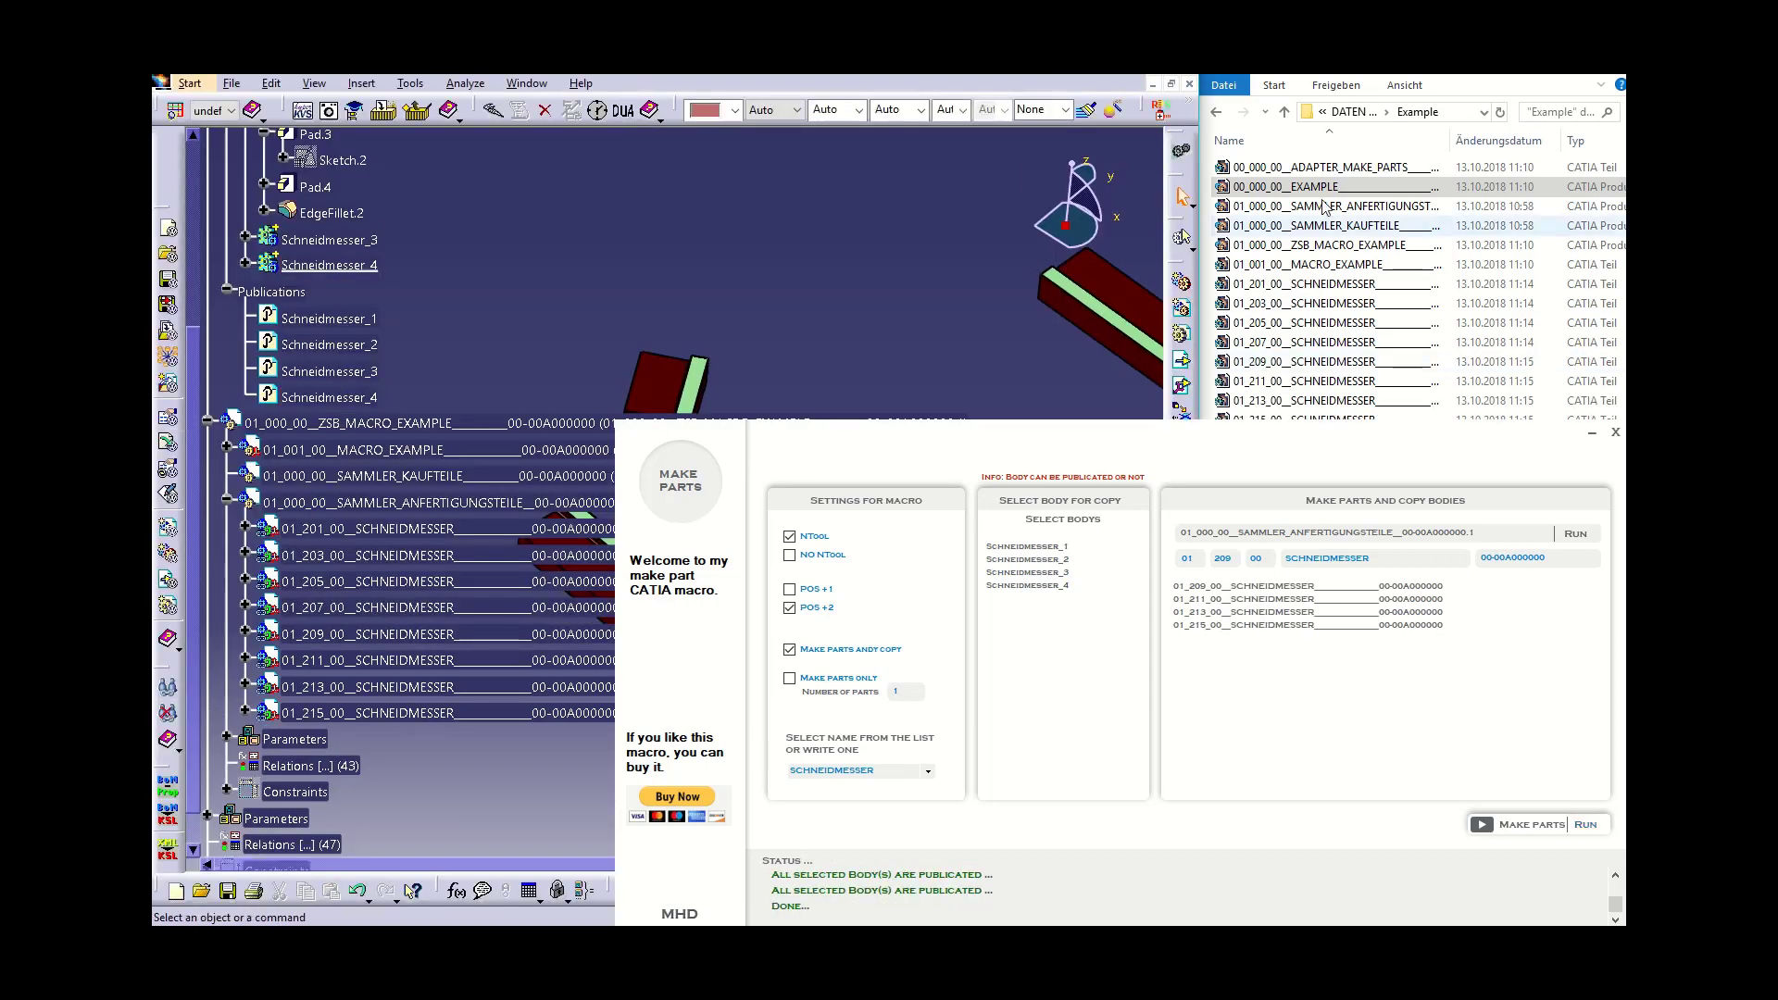
left_click(1228, 141)
left_click(369, 712)
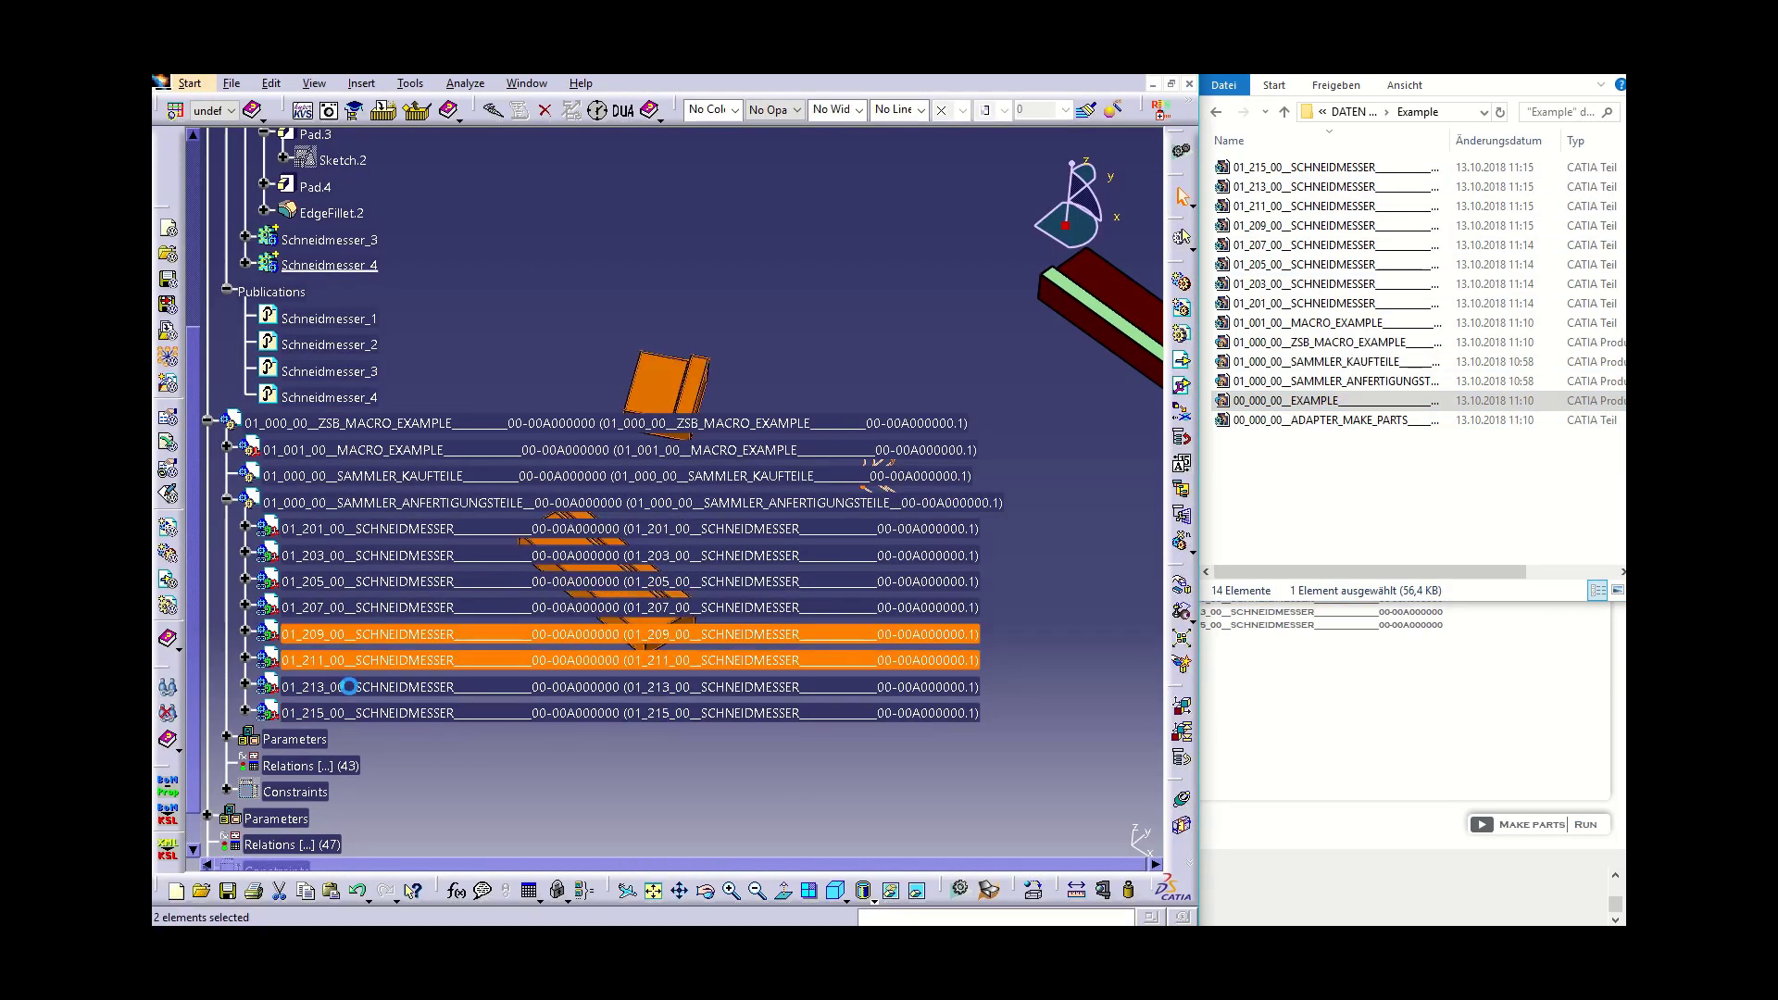
left_click(1314, 688)
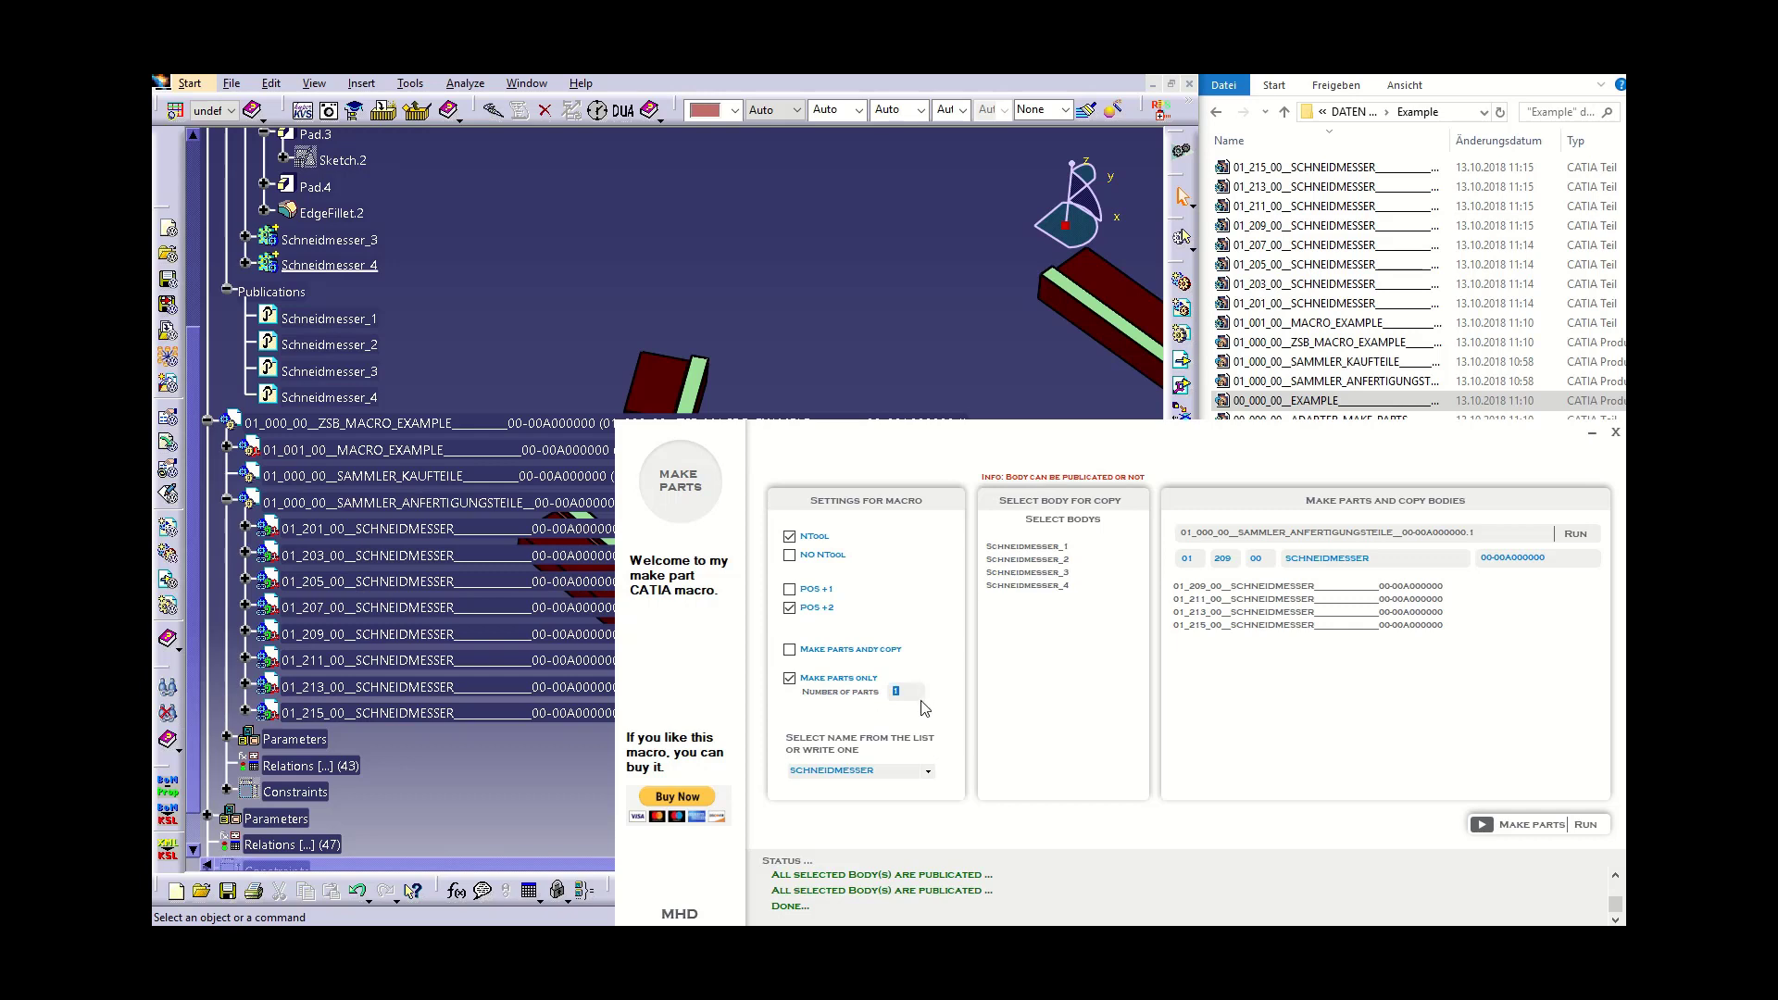
- Set BUCHSENAUFNAHME as the part name for the five parts and run the macro
left_click(926, 771)
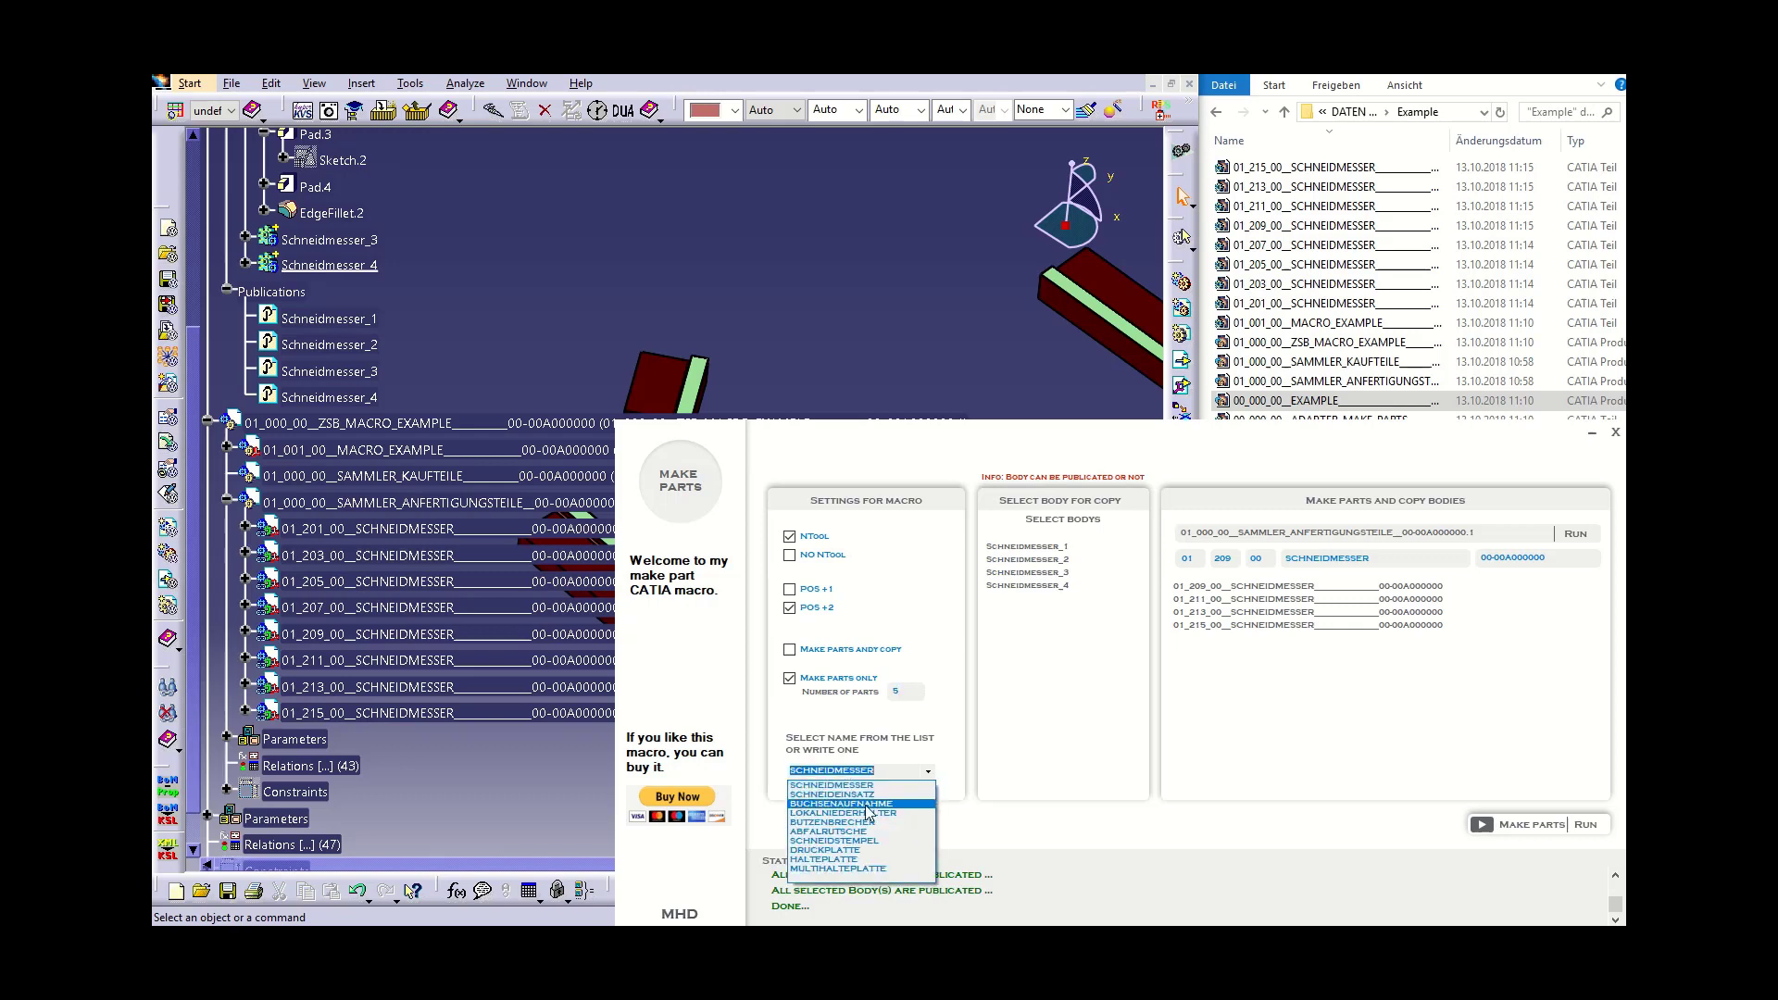
left_click(870, 805)
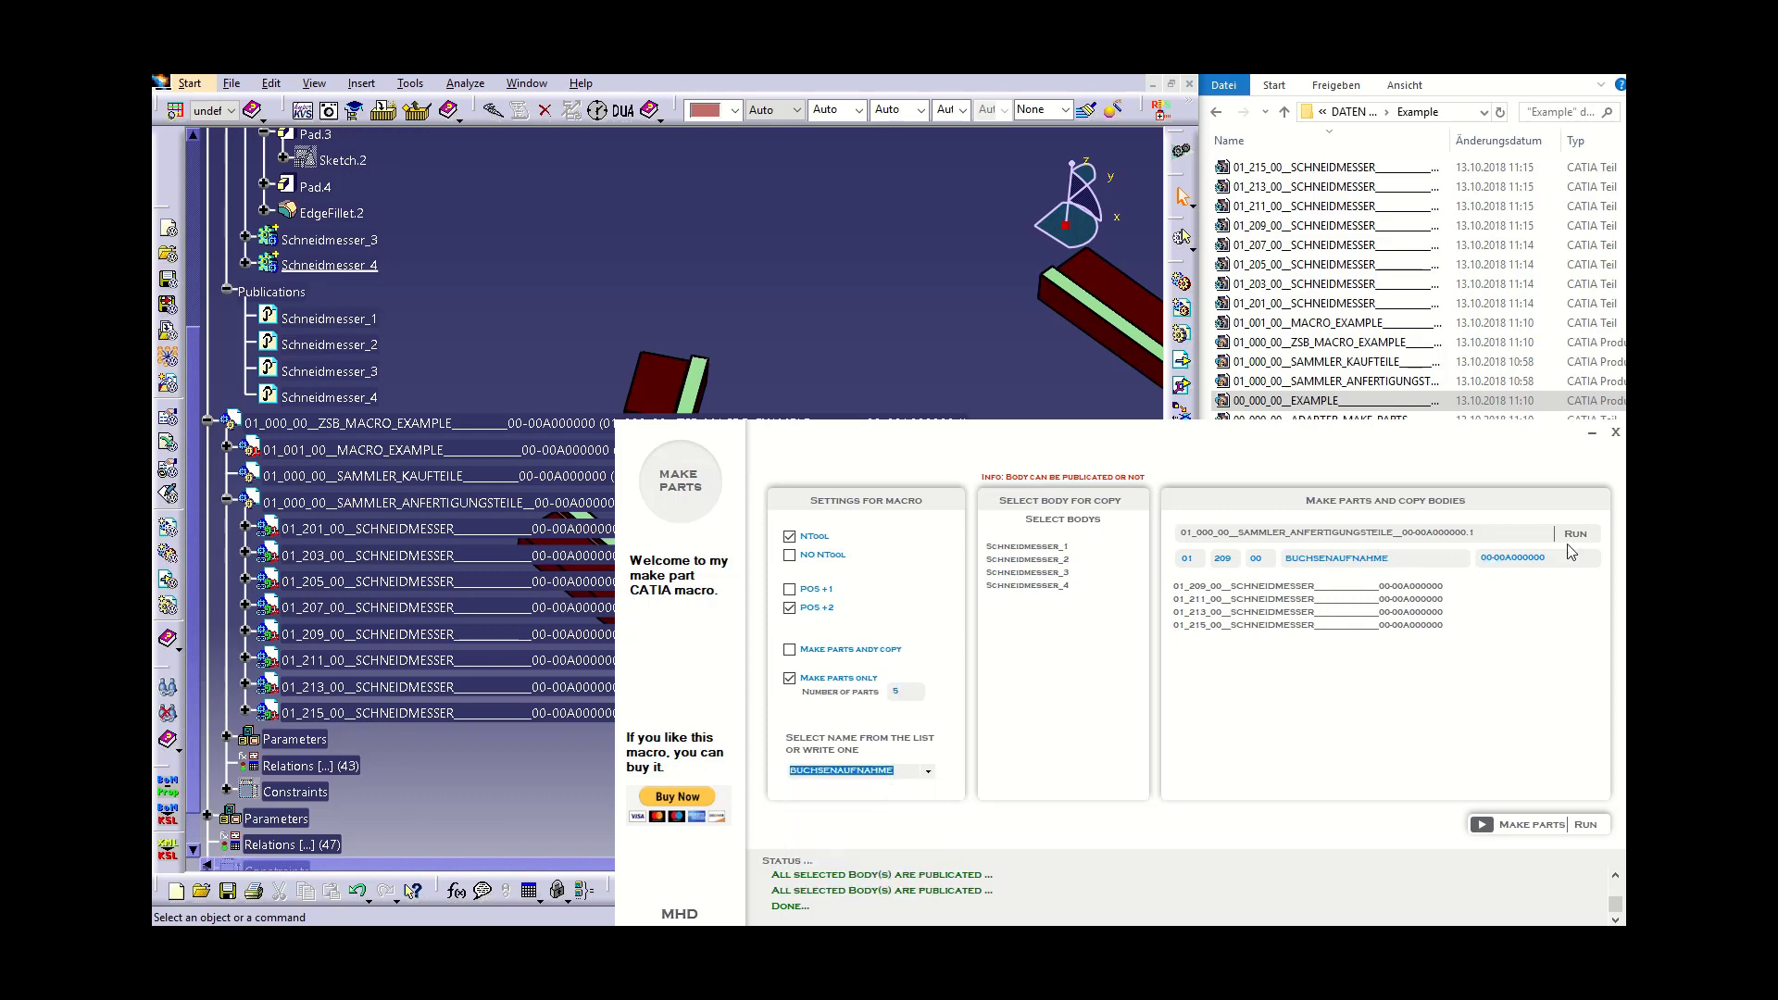
left_click(1234, 557)
left_click(1577, 535)
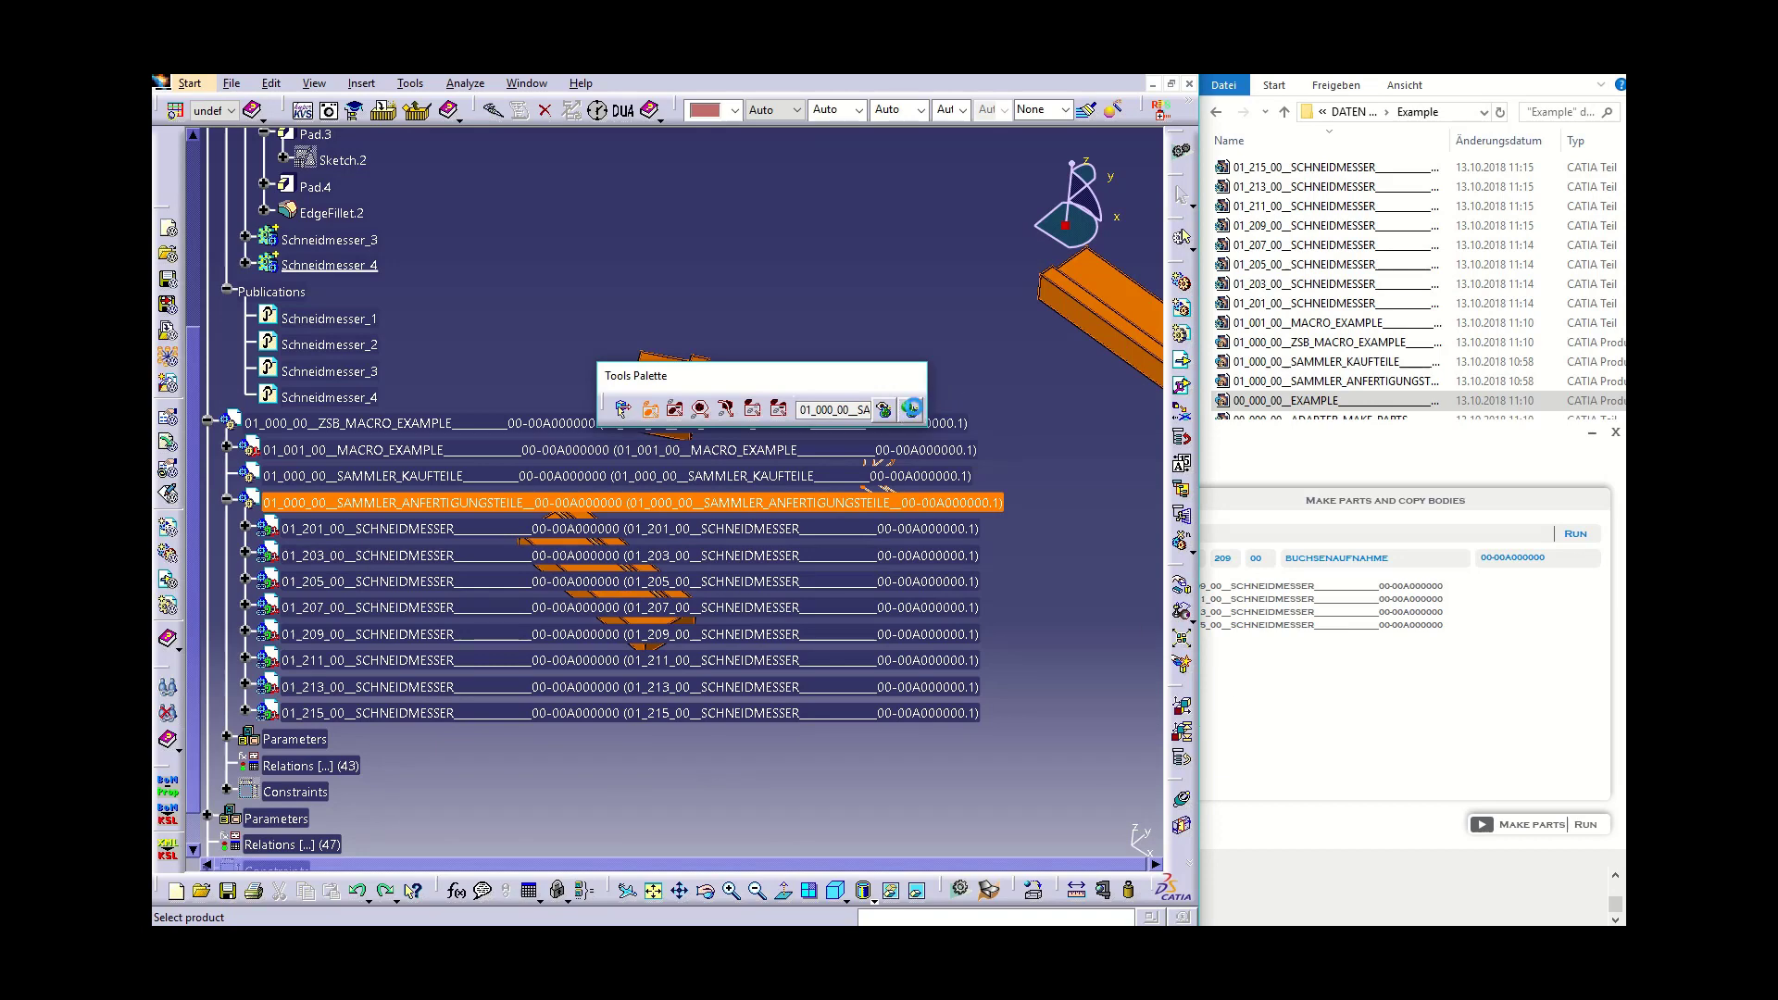
- Confirm the parts collector as target, expand 01_217's FERTIGTEIL branches, and activate part 01_201
left_click(910, 409)
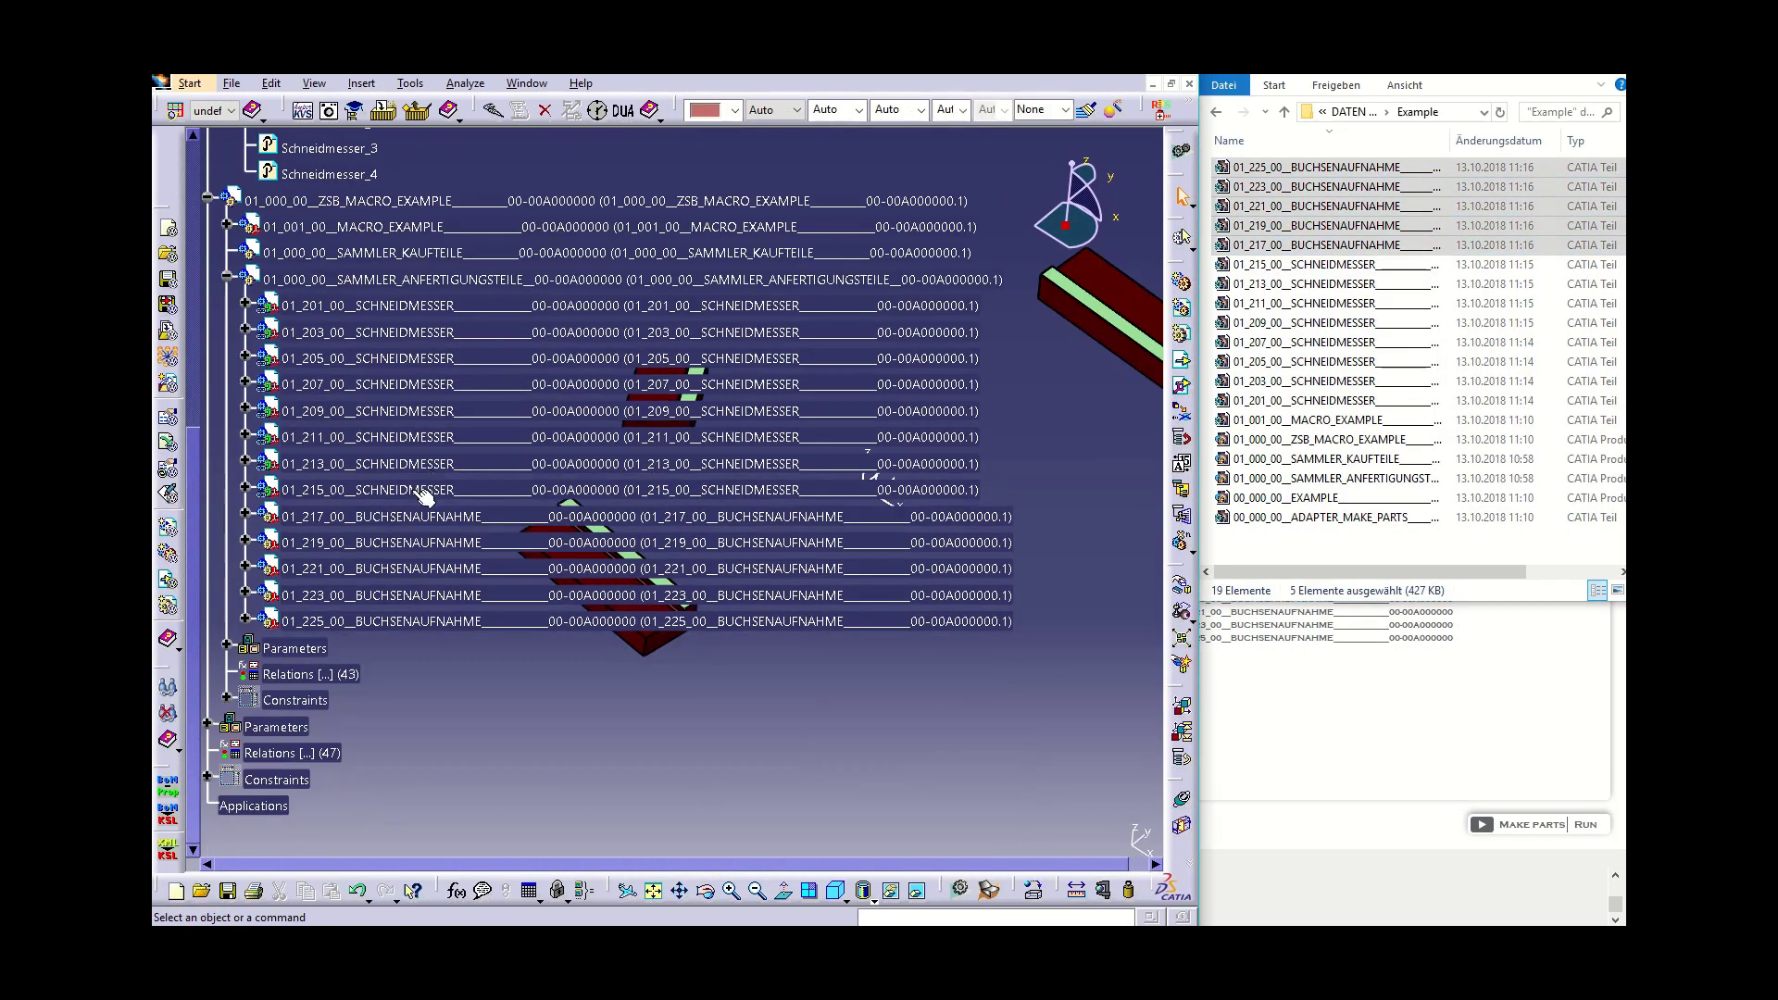
left_click(247, 517)
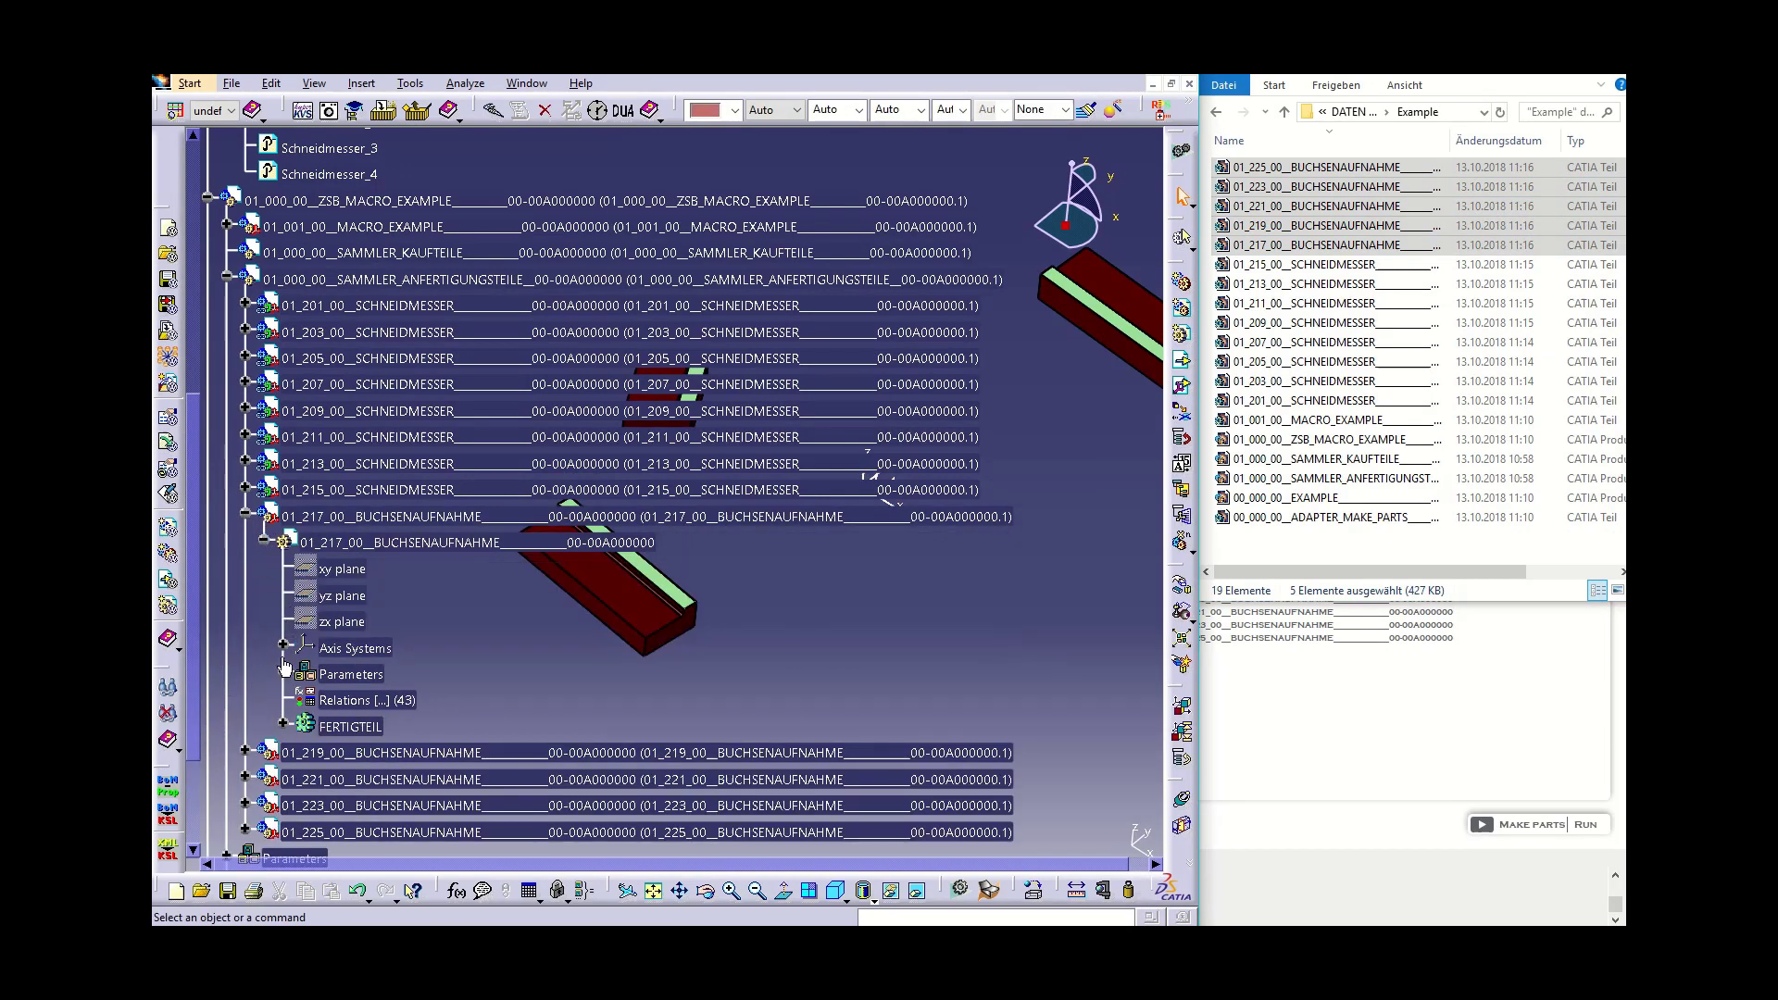
left_click(285, 724)
left_click(341, 731)
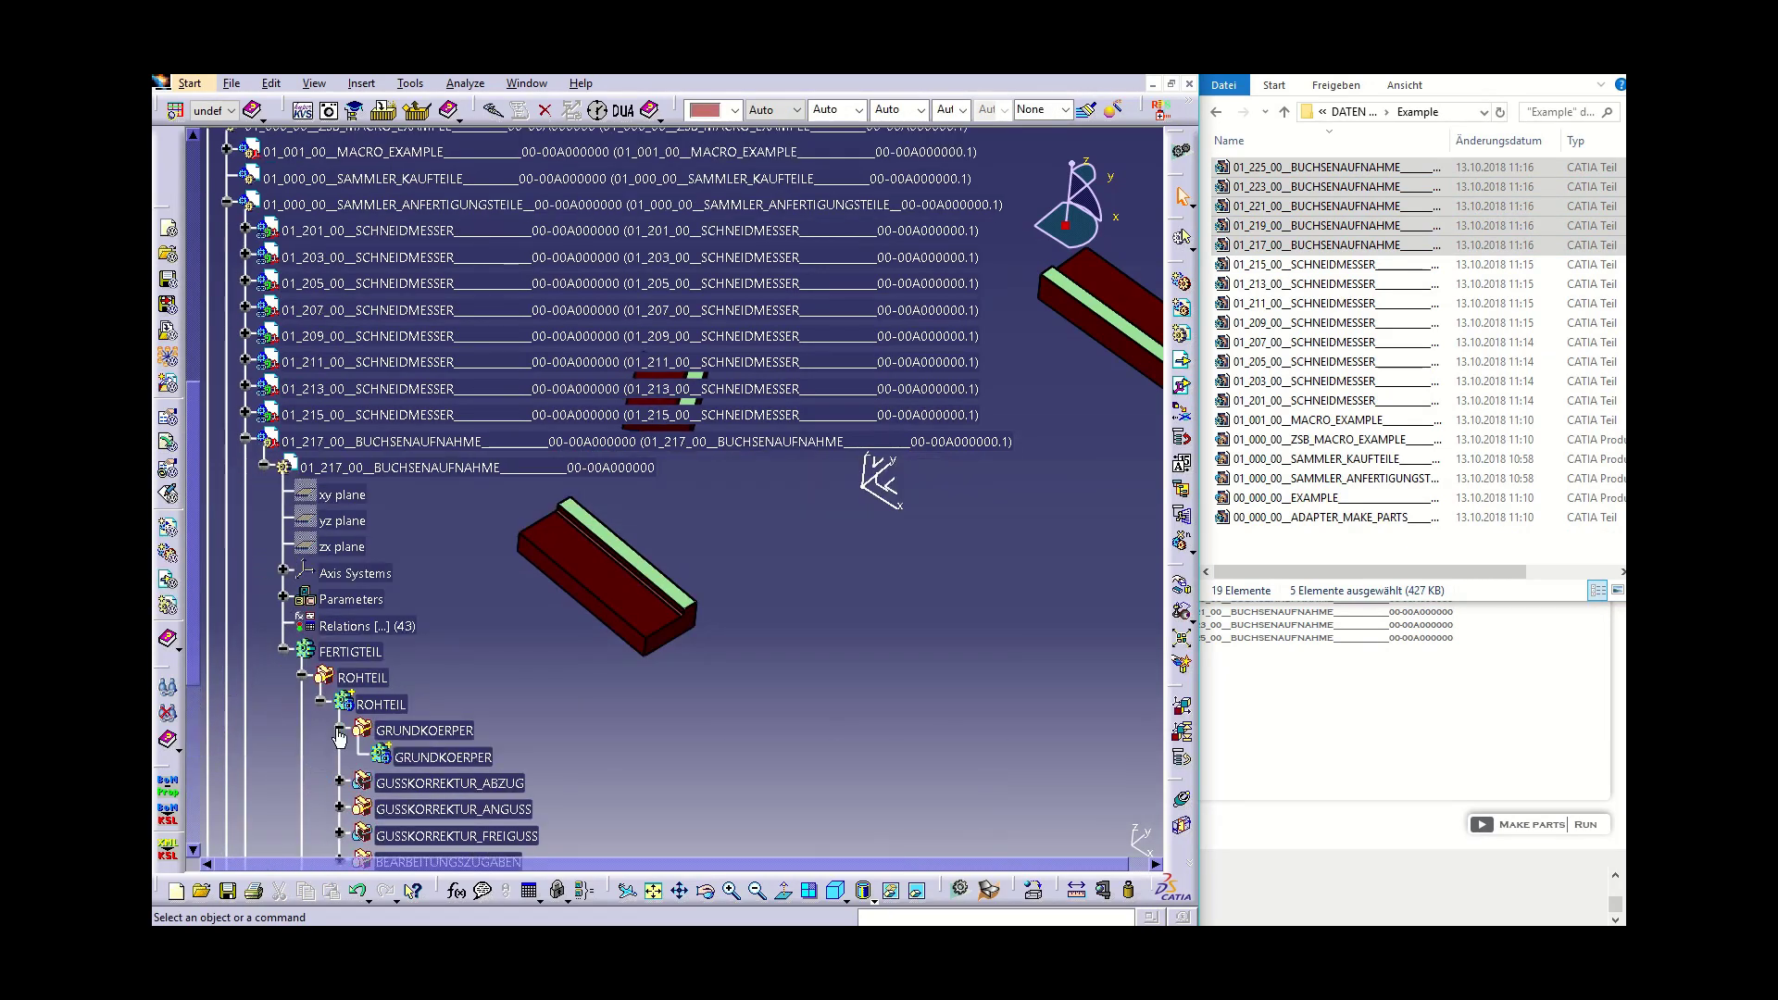
scroll(417, 466, "up", 3)
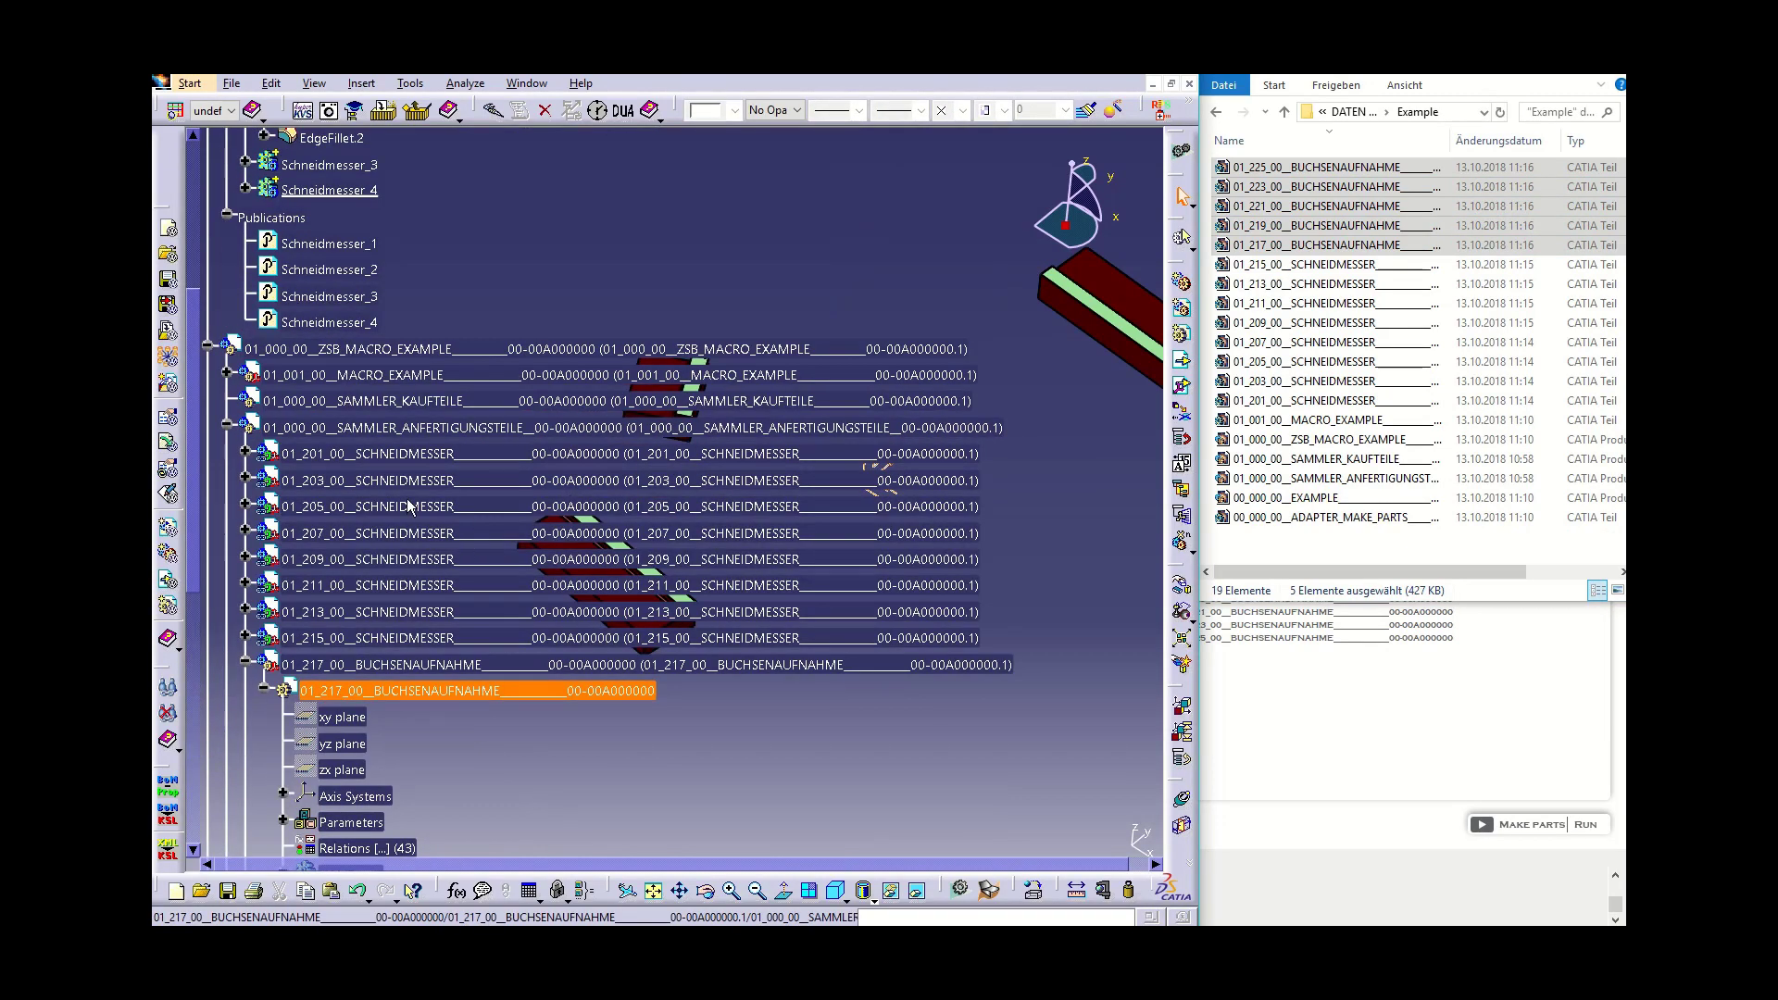
double_click(248, 456)
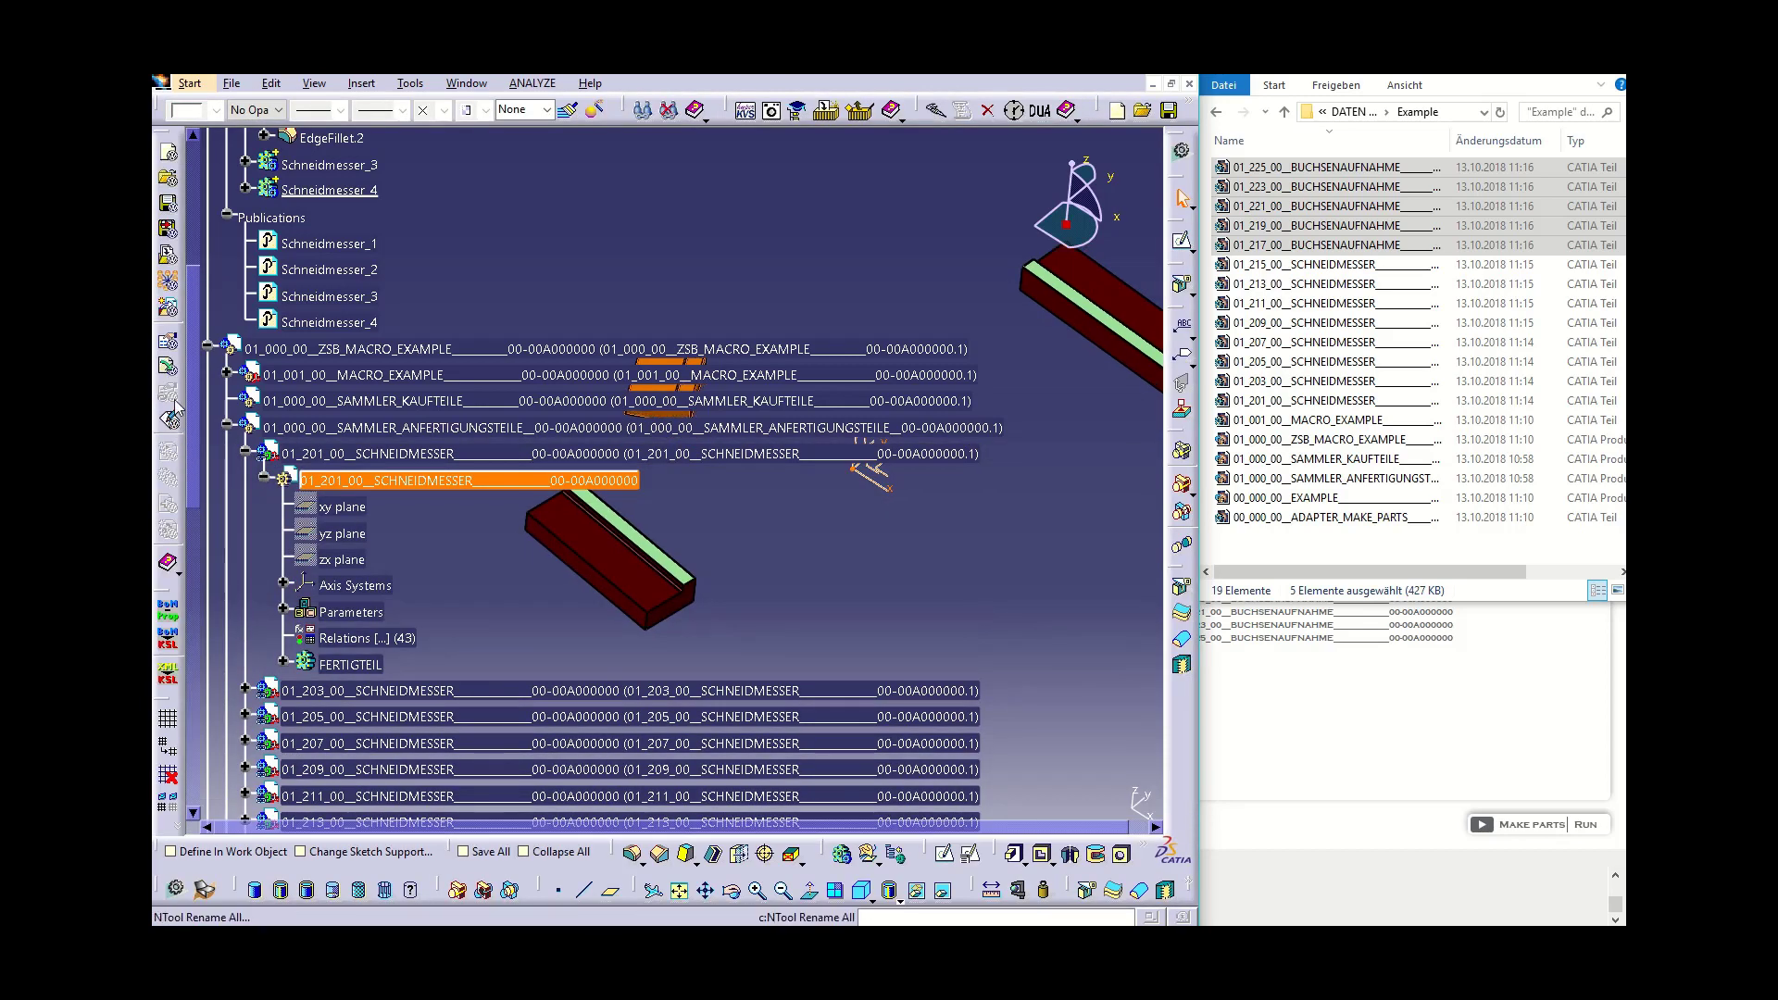
- Review part 01_203's NTool properties, including the Pos 1 value, and close the dialog
left_click(168, 342)
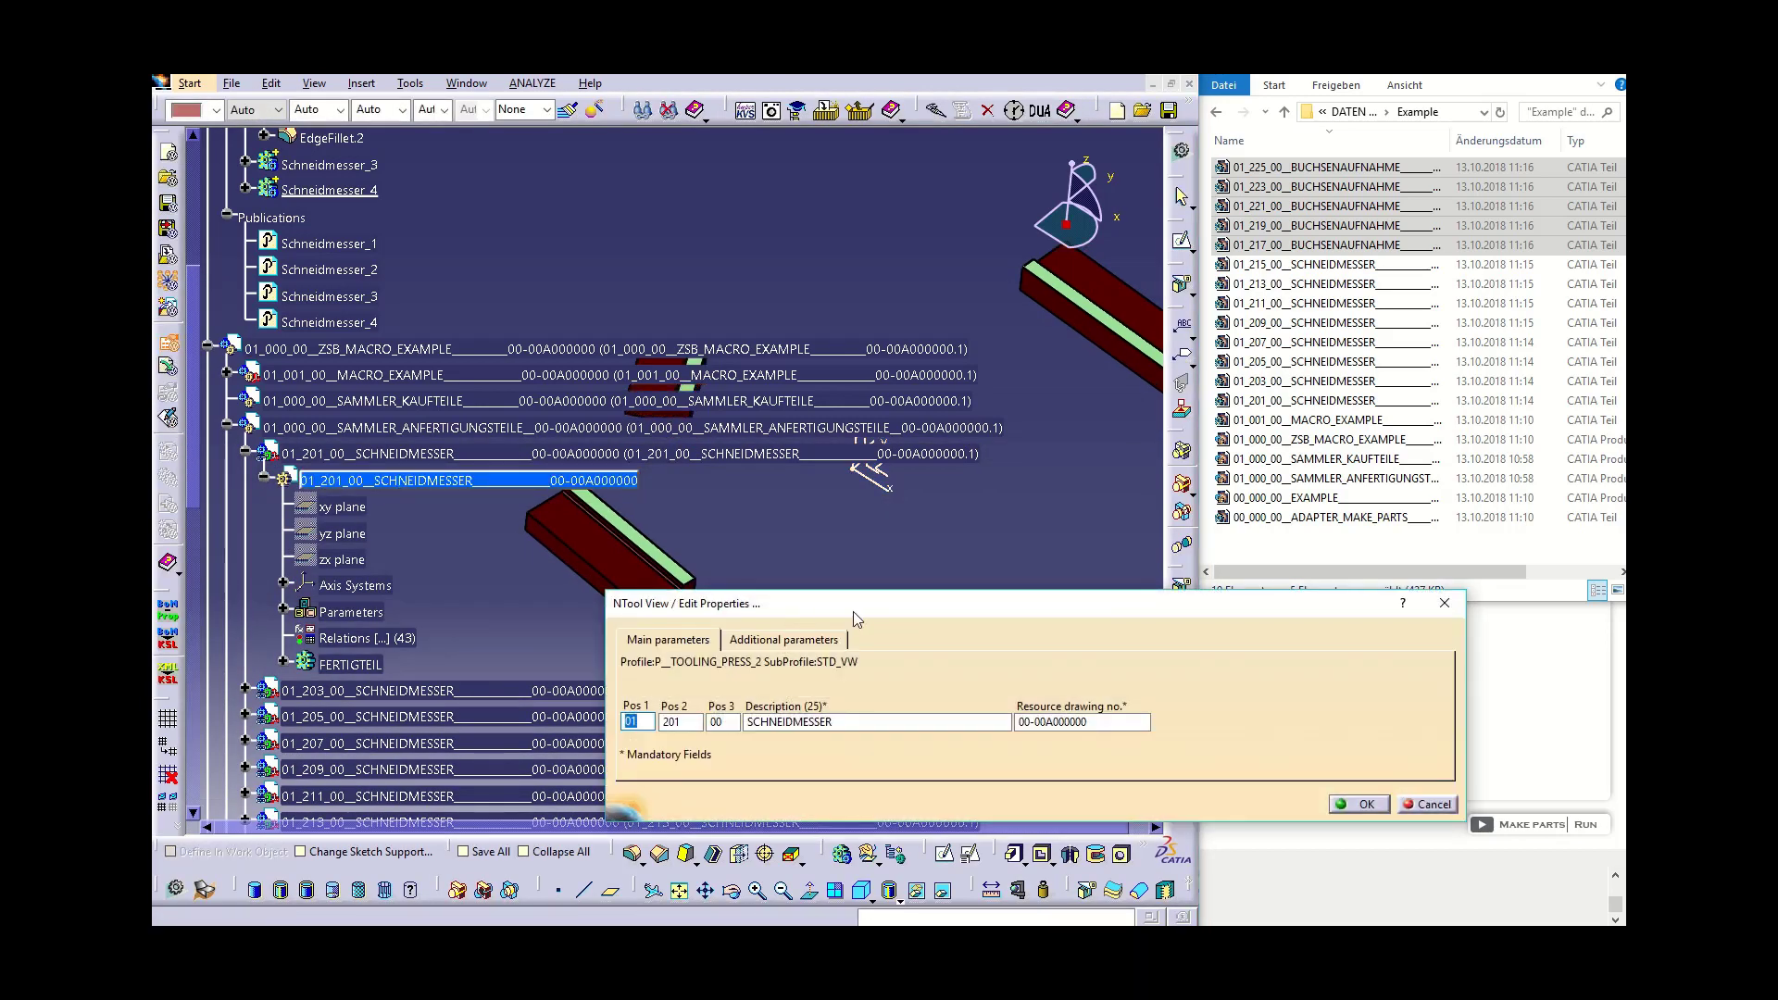
left_click_drag(854, 612, 838, 611)
left_click(614, 718)
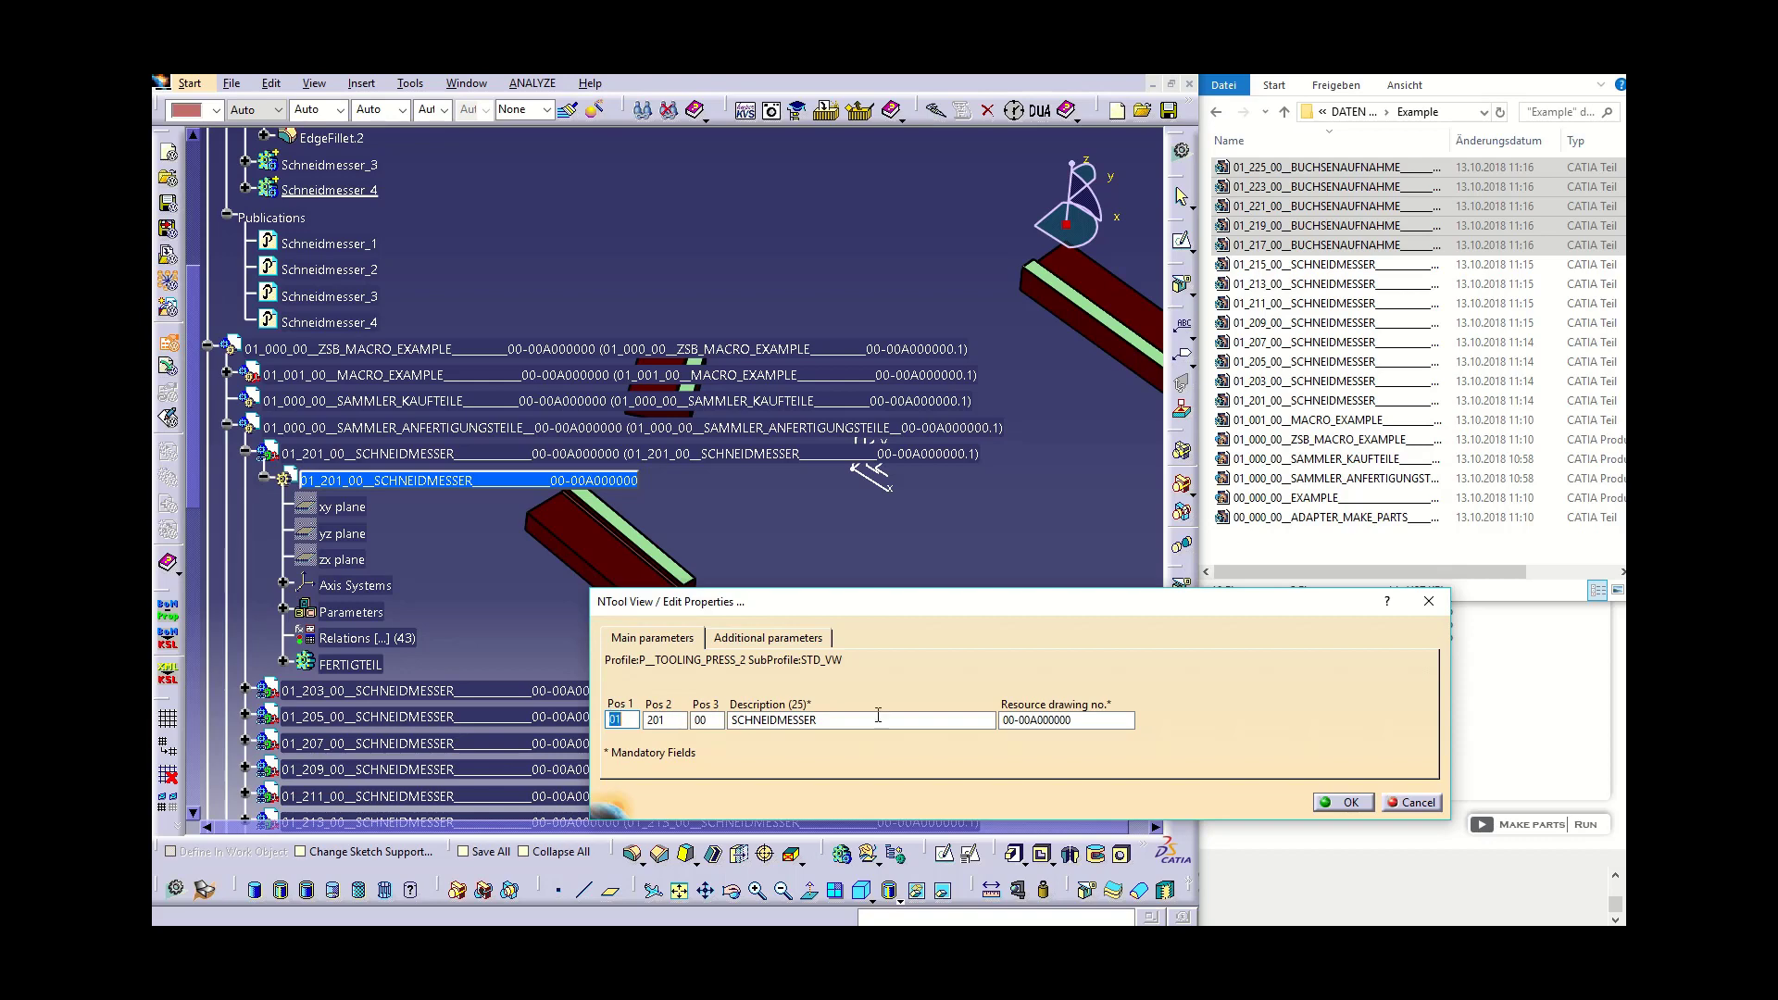
left_click(1411, 802)
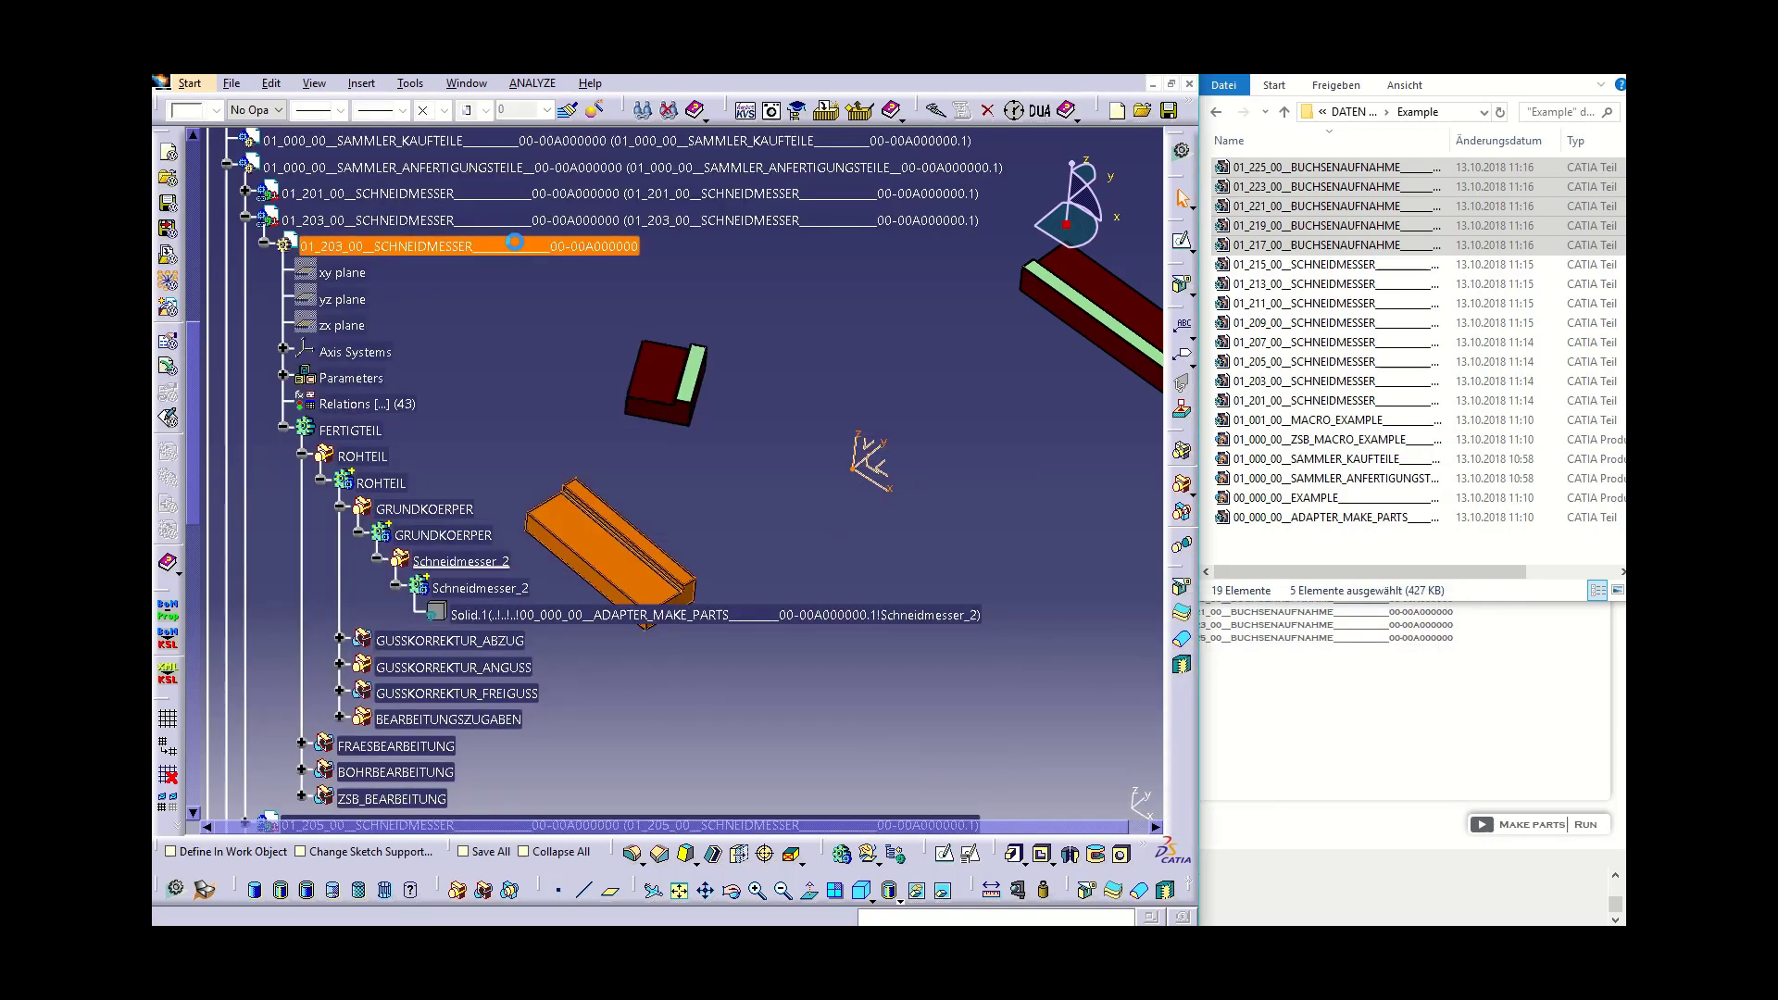
left_click(169, 339)
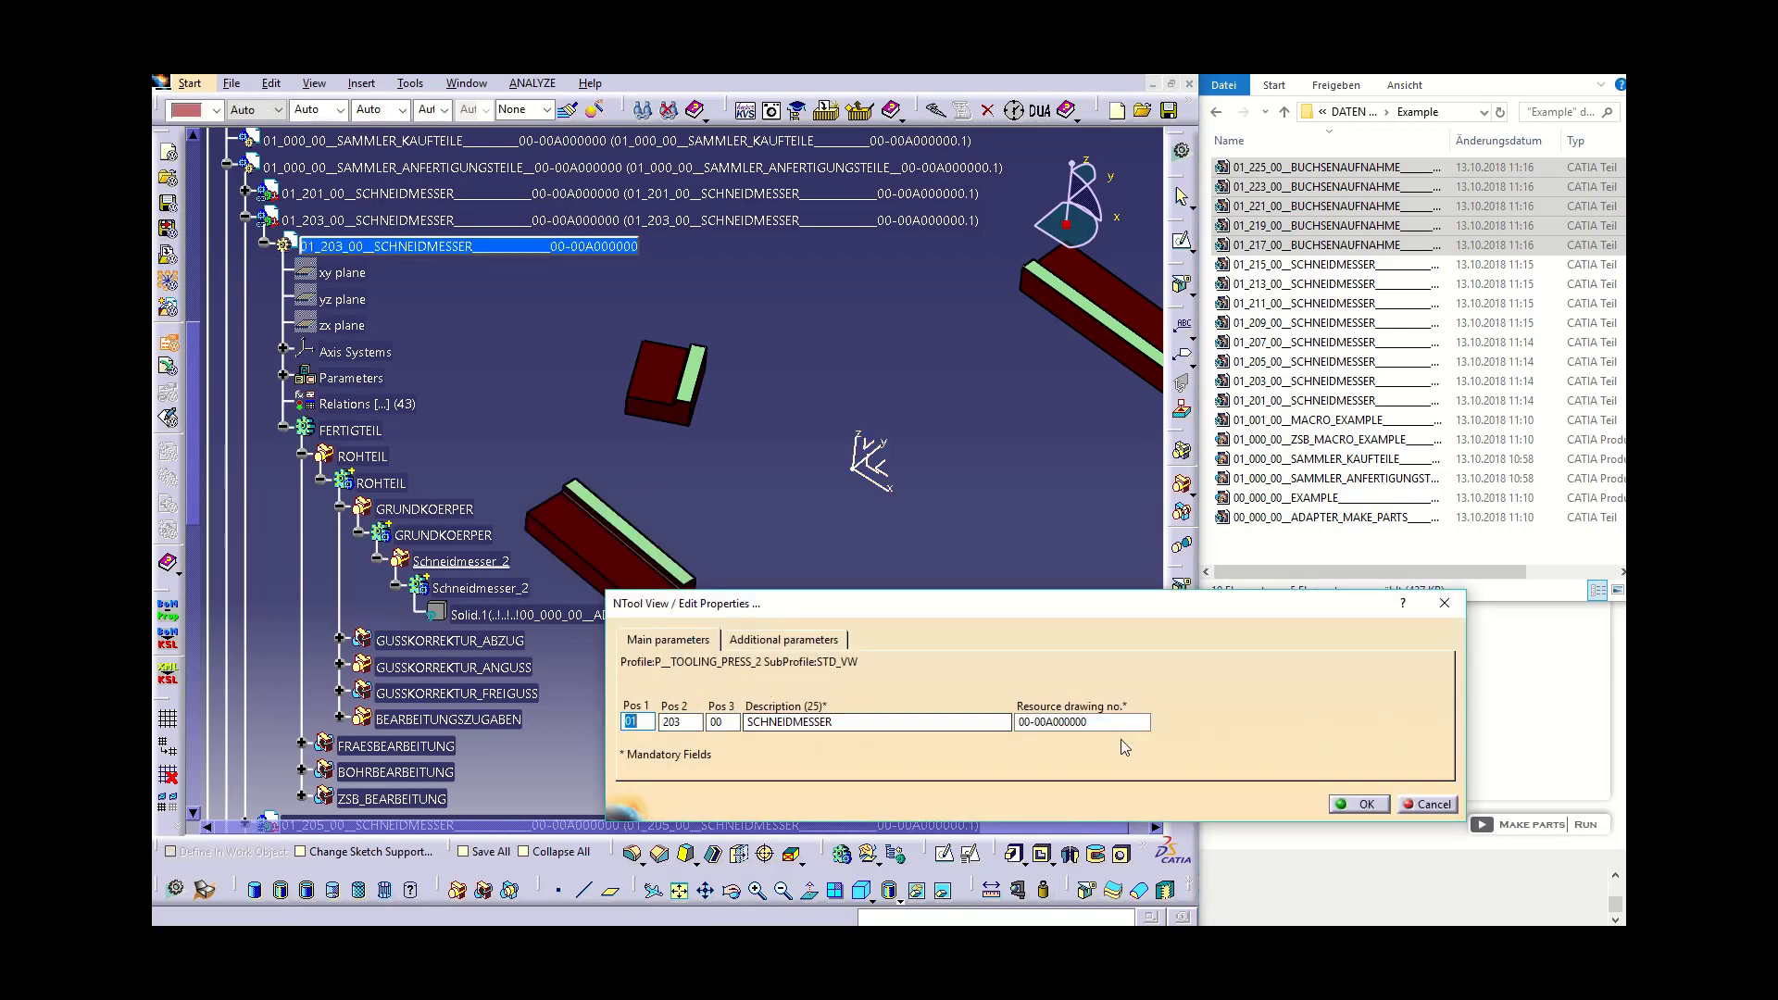
left_click(1432, 804)
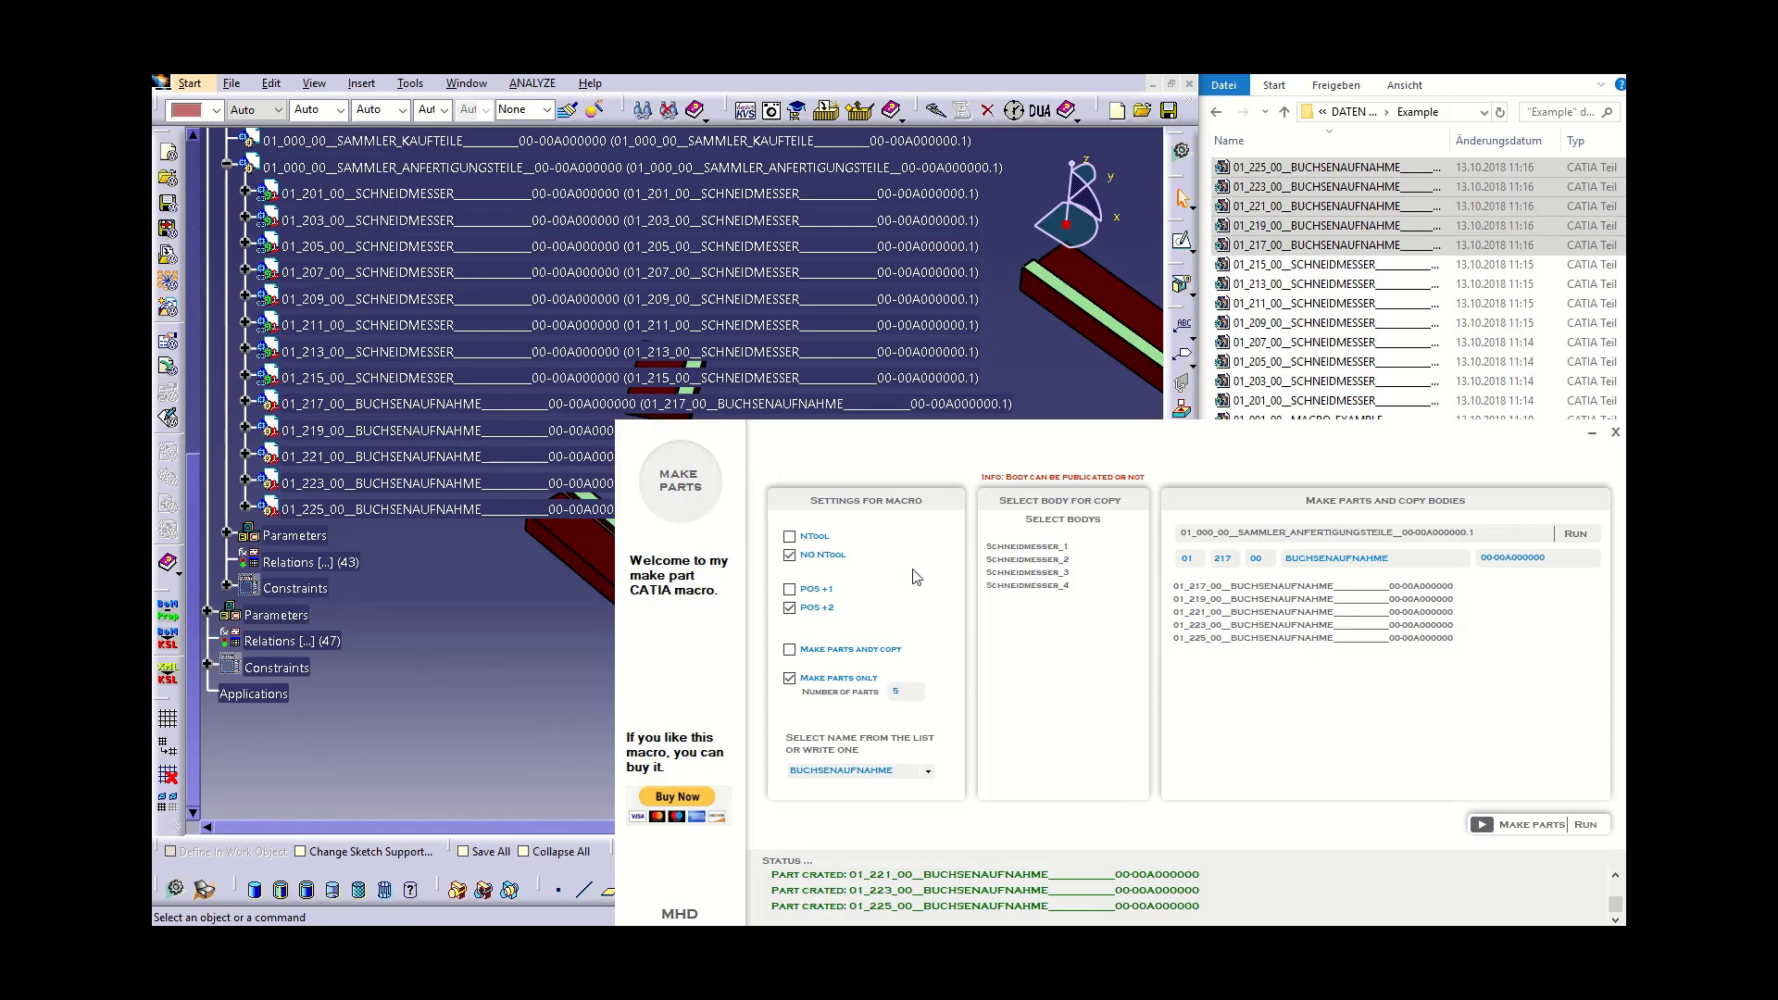
- Set the macro to make 10 parts named ABFALRUTSCHE
double_click(904, 690)
left_click(928, 773)
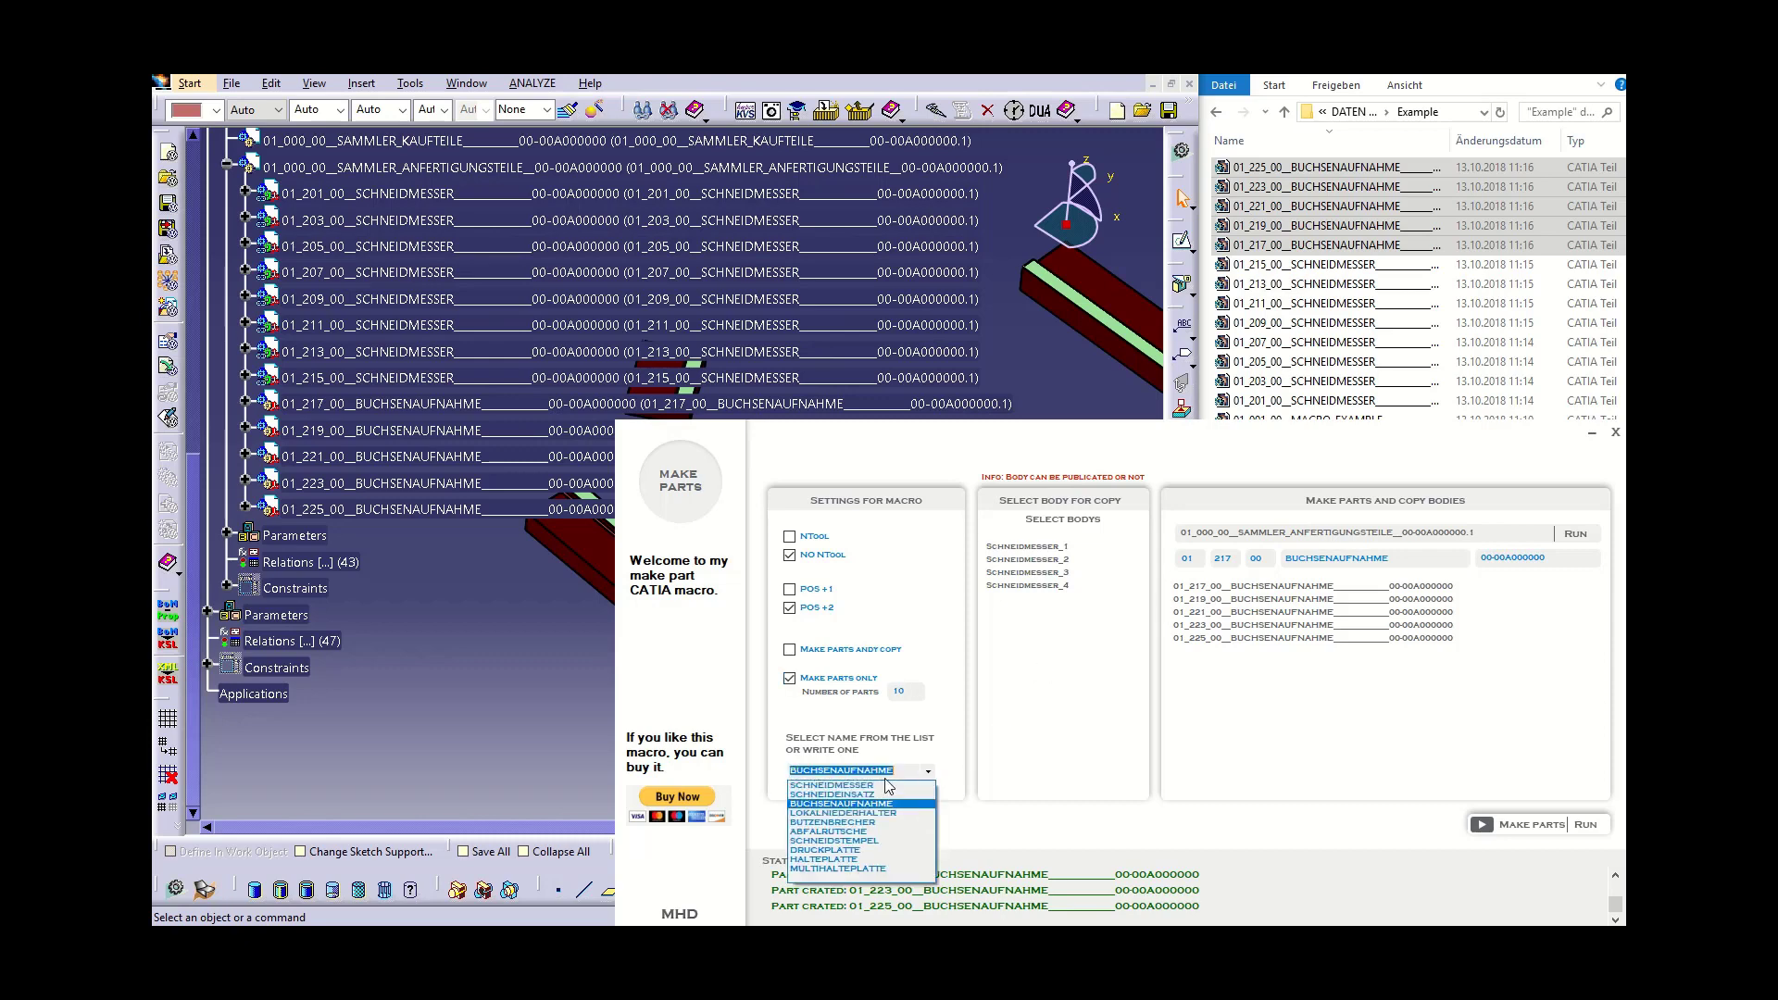
left_click(841, 830)
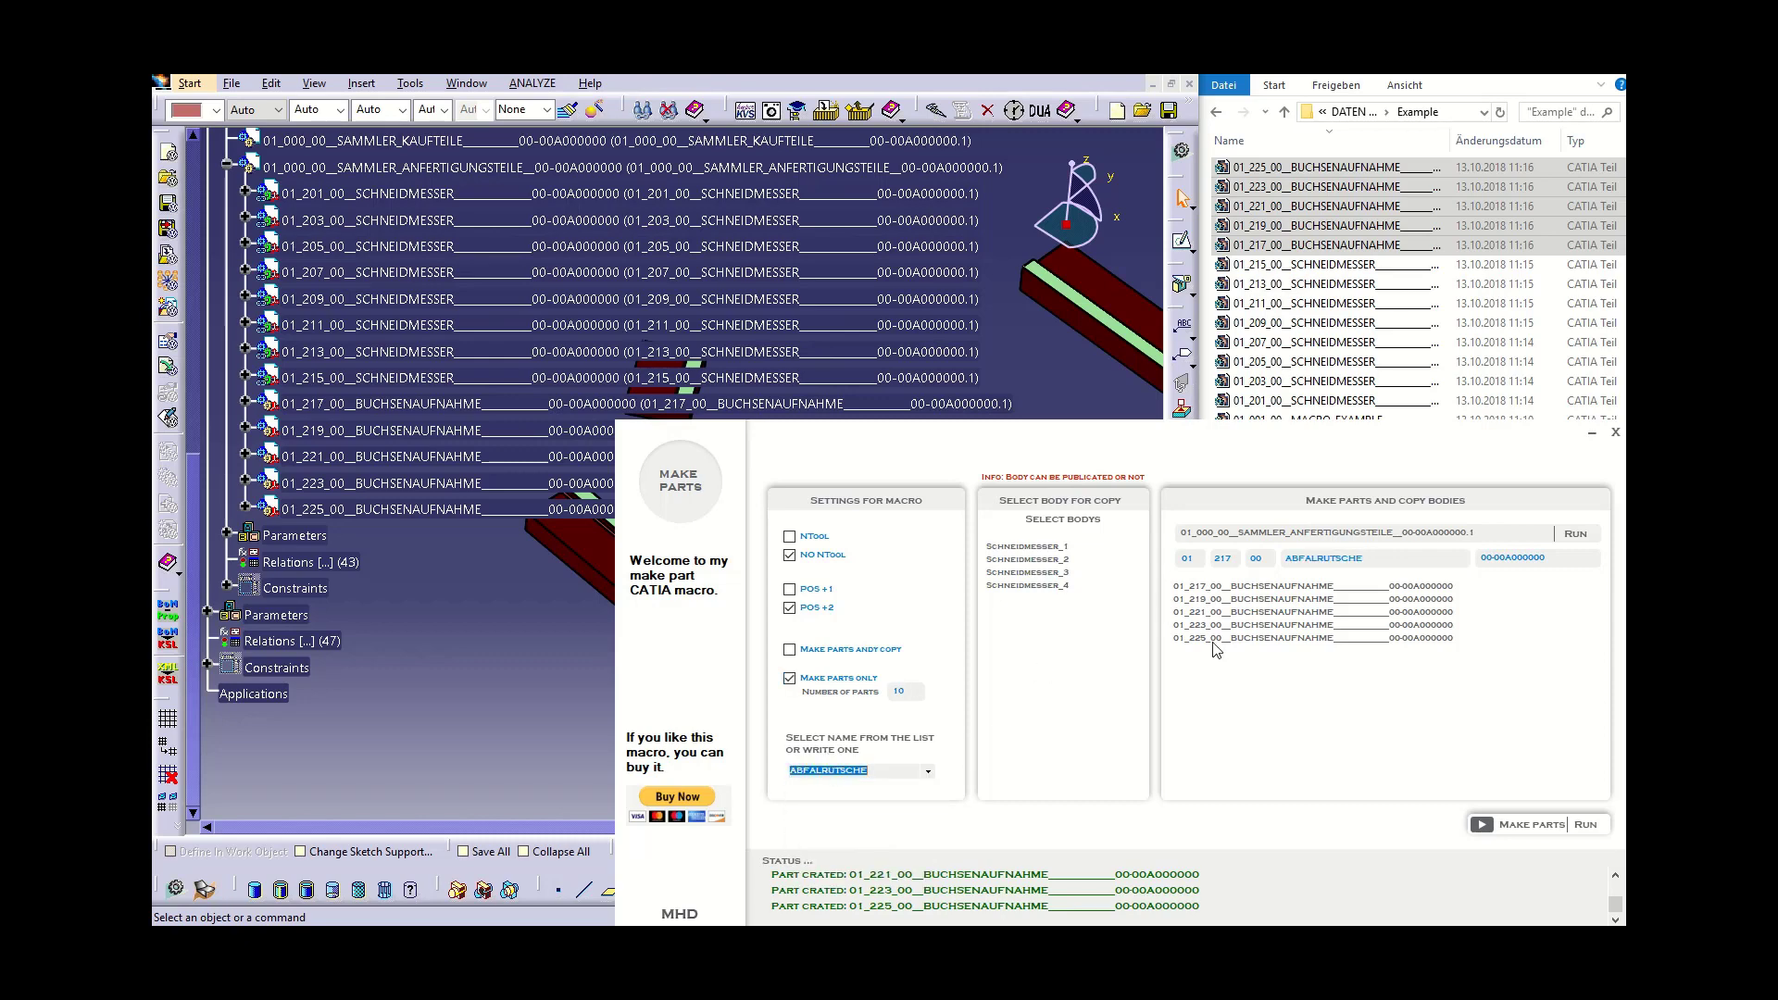
- Target SAMMLER_ANFERTIGUNGSTEILE, run the macro, and activate that assembly after the failed run
left_click(1568, 541)
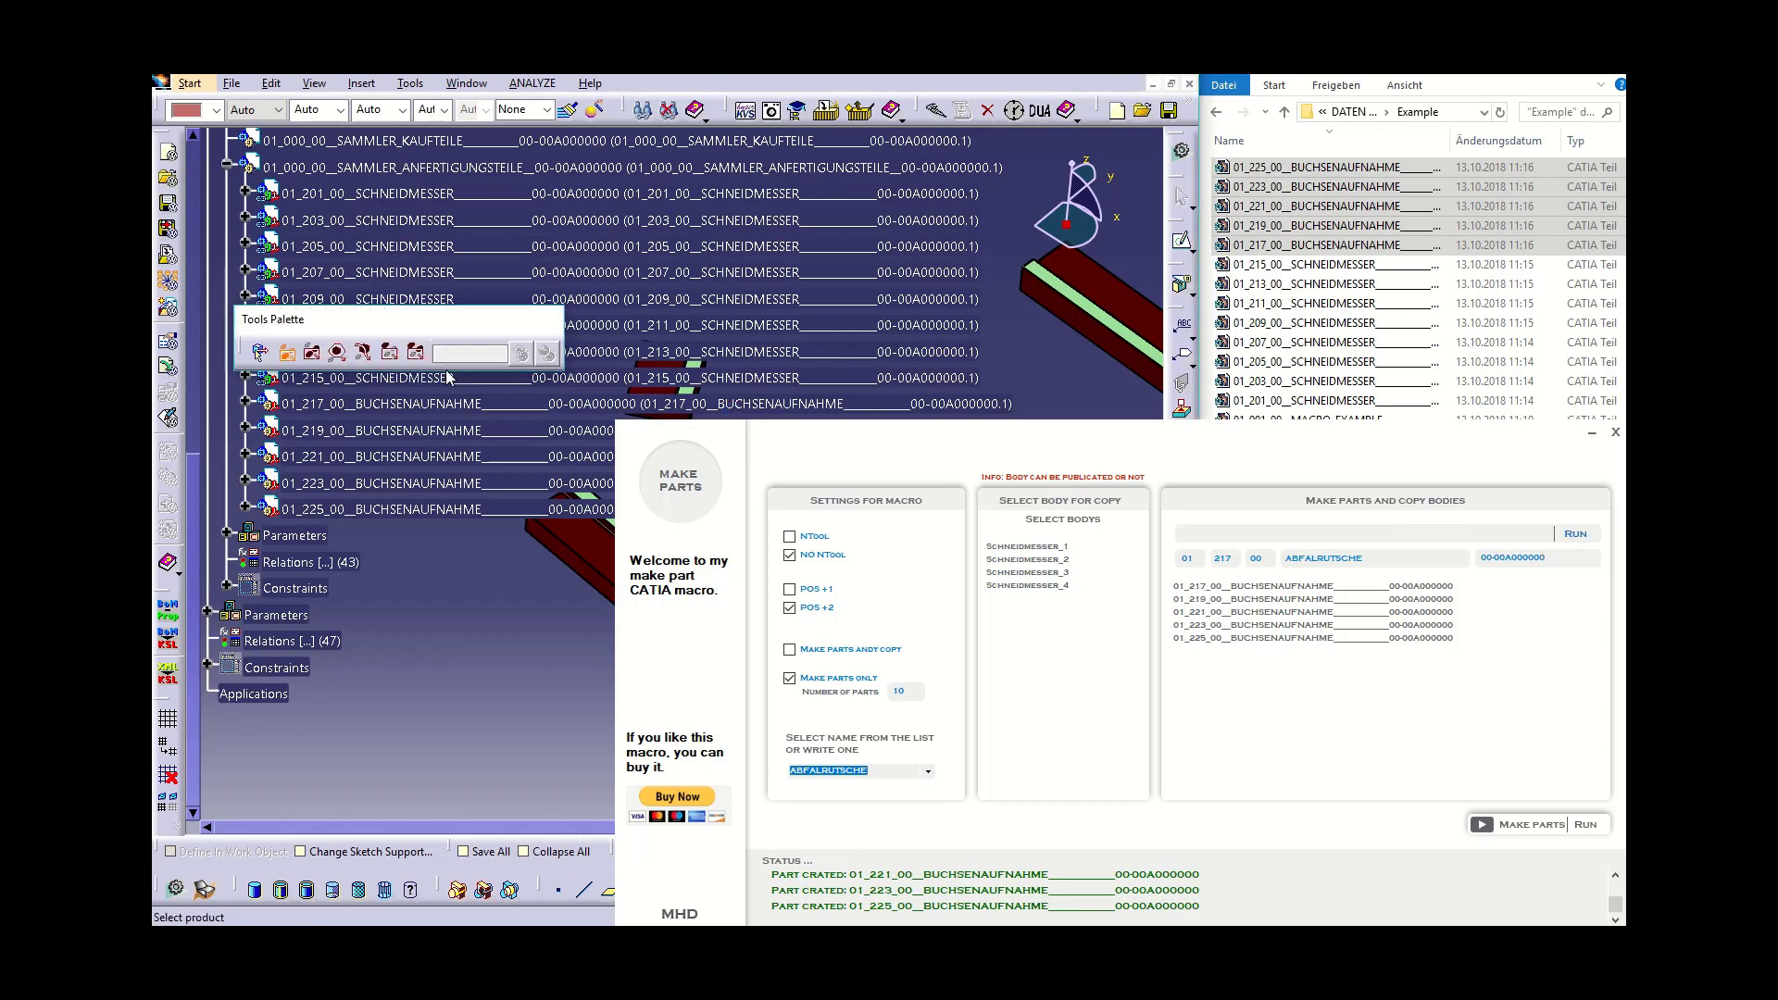
left_click(386, 167)
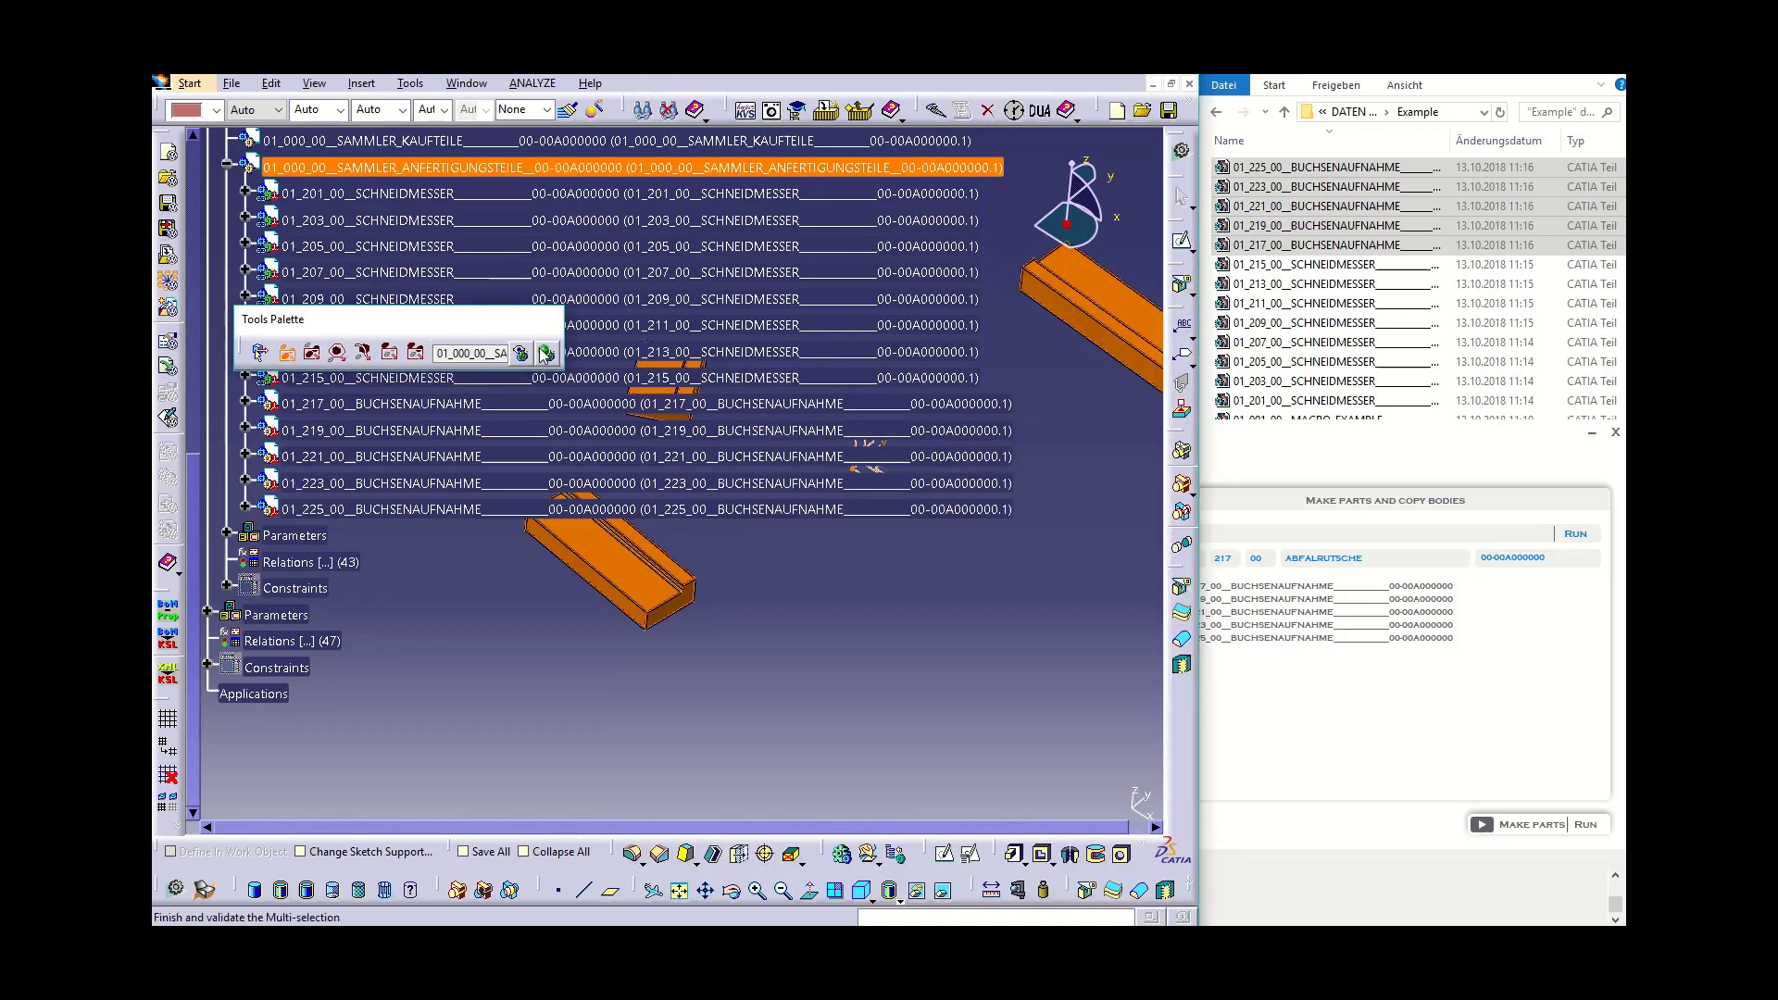
left_click(1226, 717)
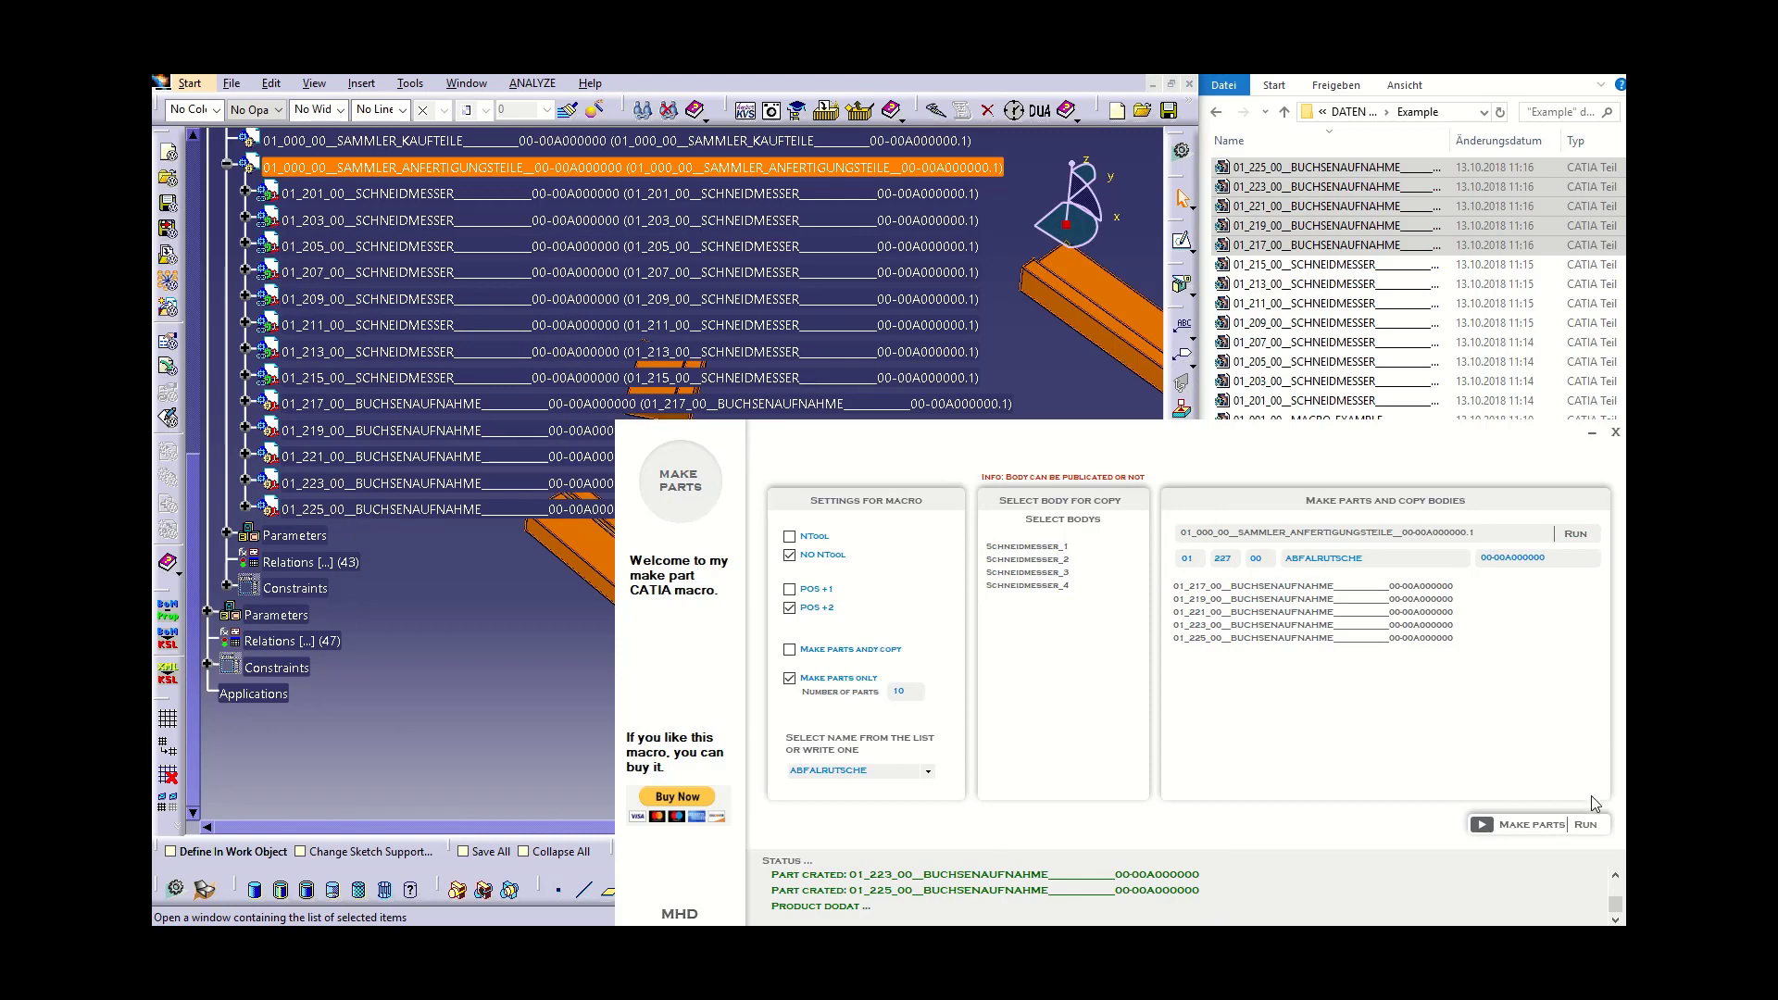
left_click(1585, 824)
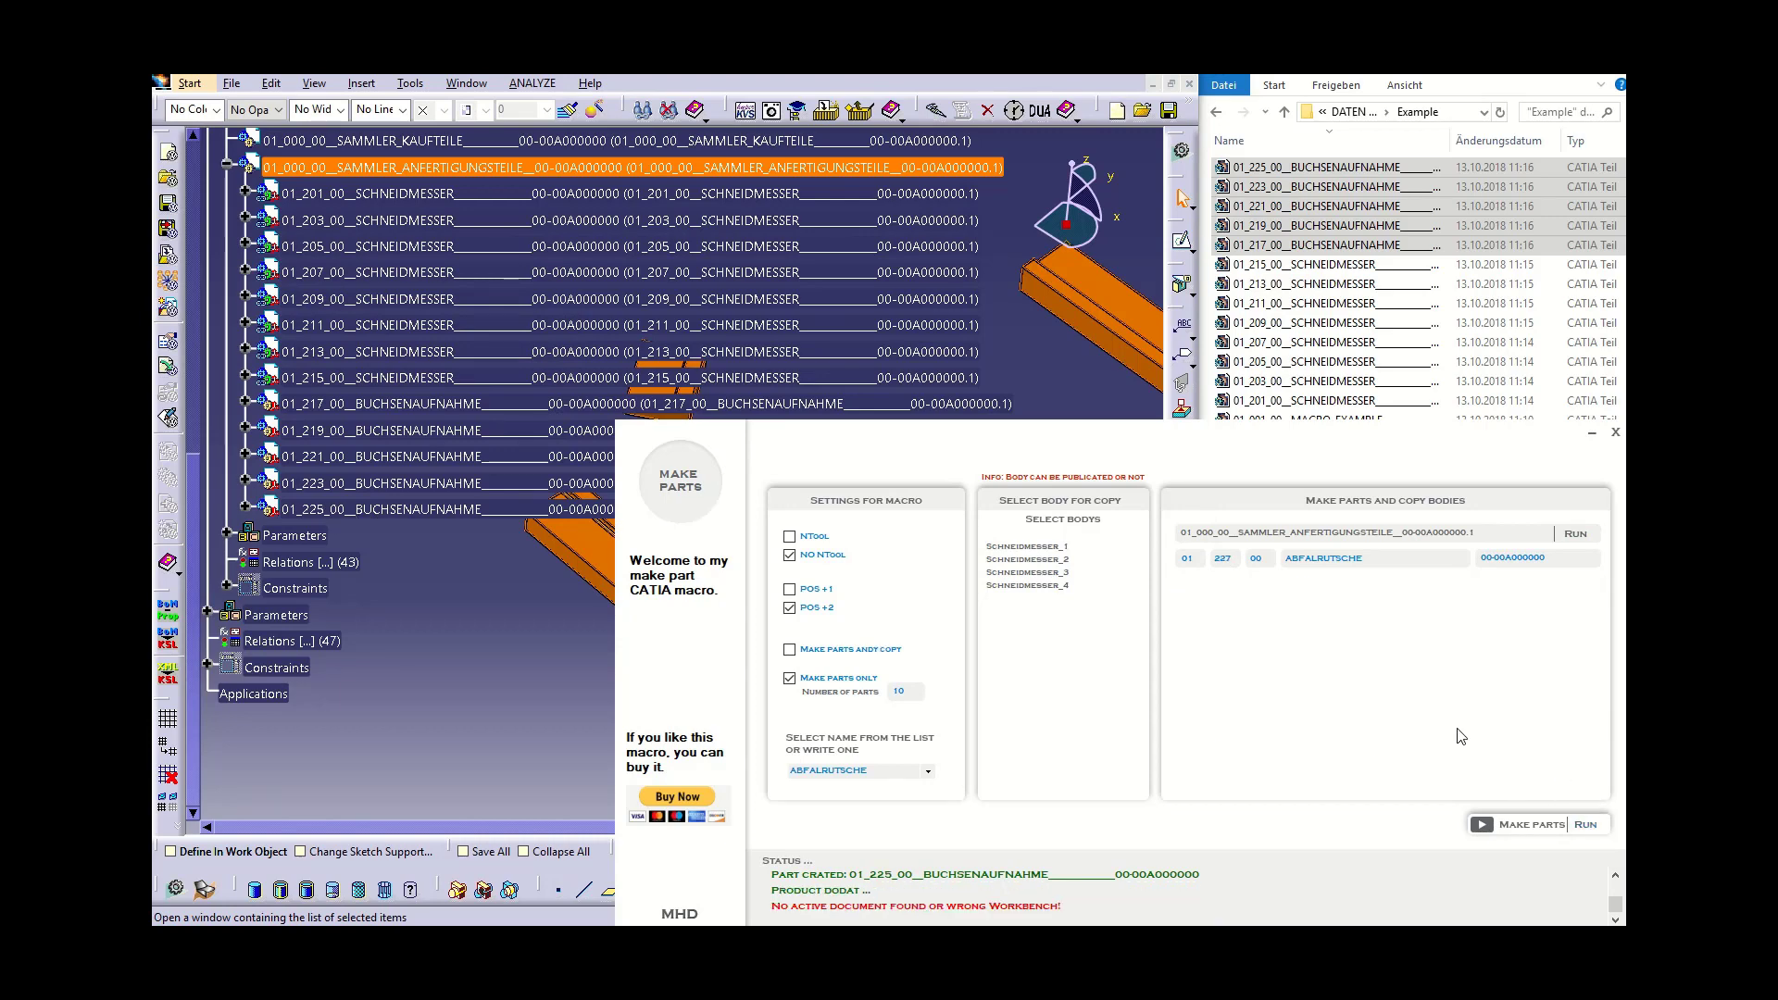
double_click(359, 306)
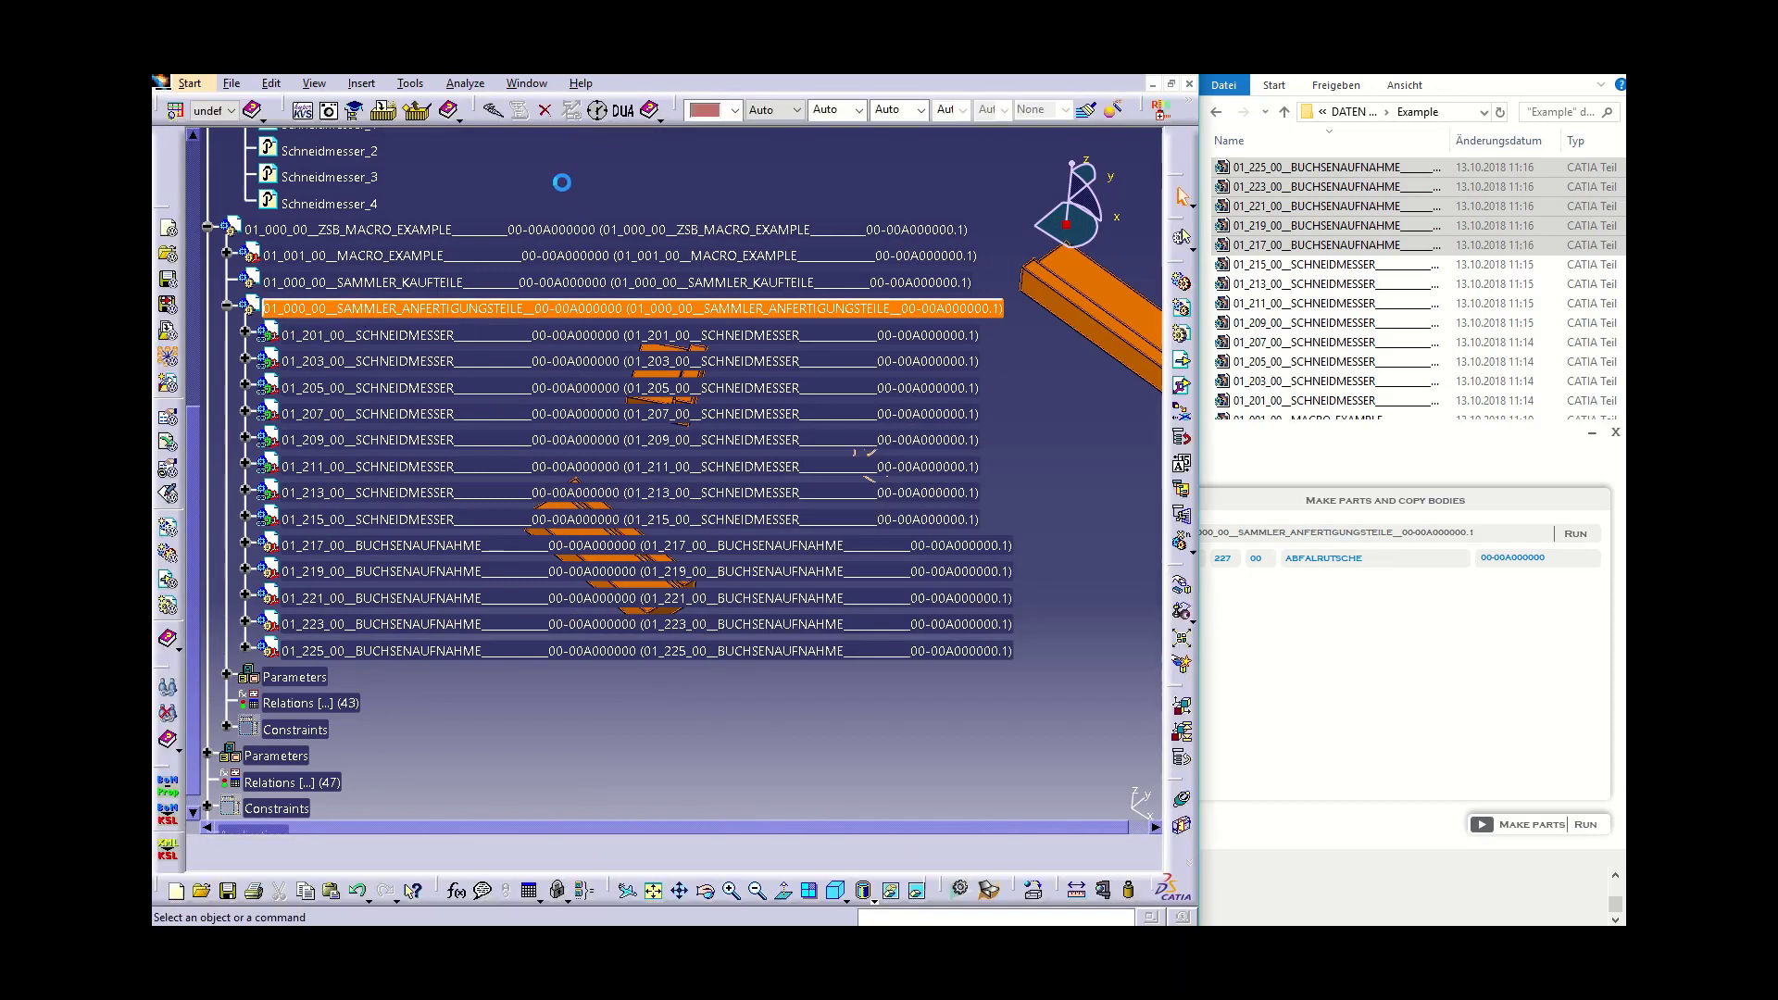
- Rerun the macro to create ABFALRUTSCHE 01_227–01_245, then review and cancel 01_227's properties
left_click(1585, 824)
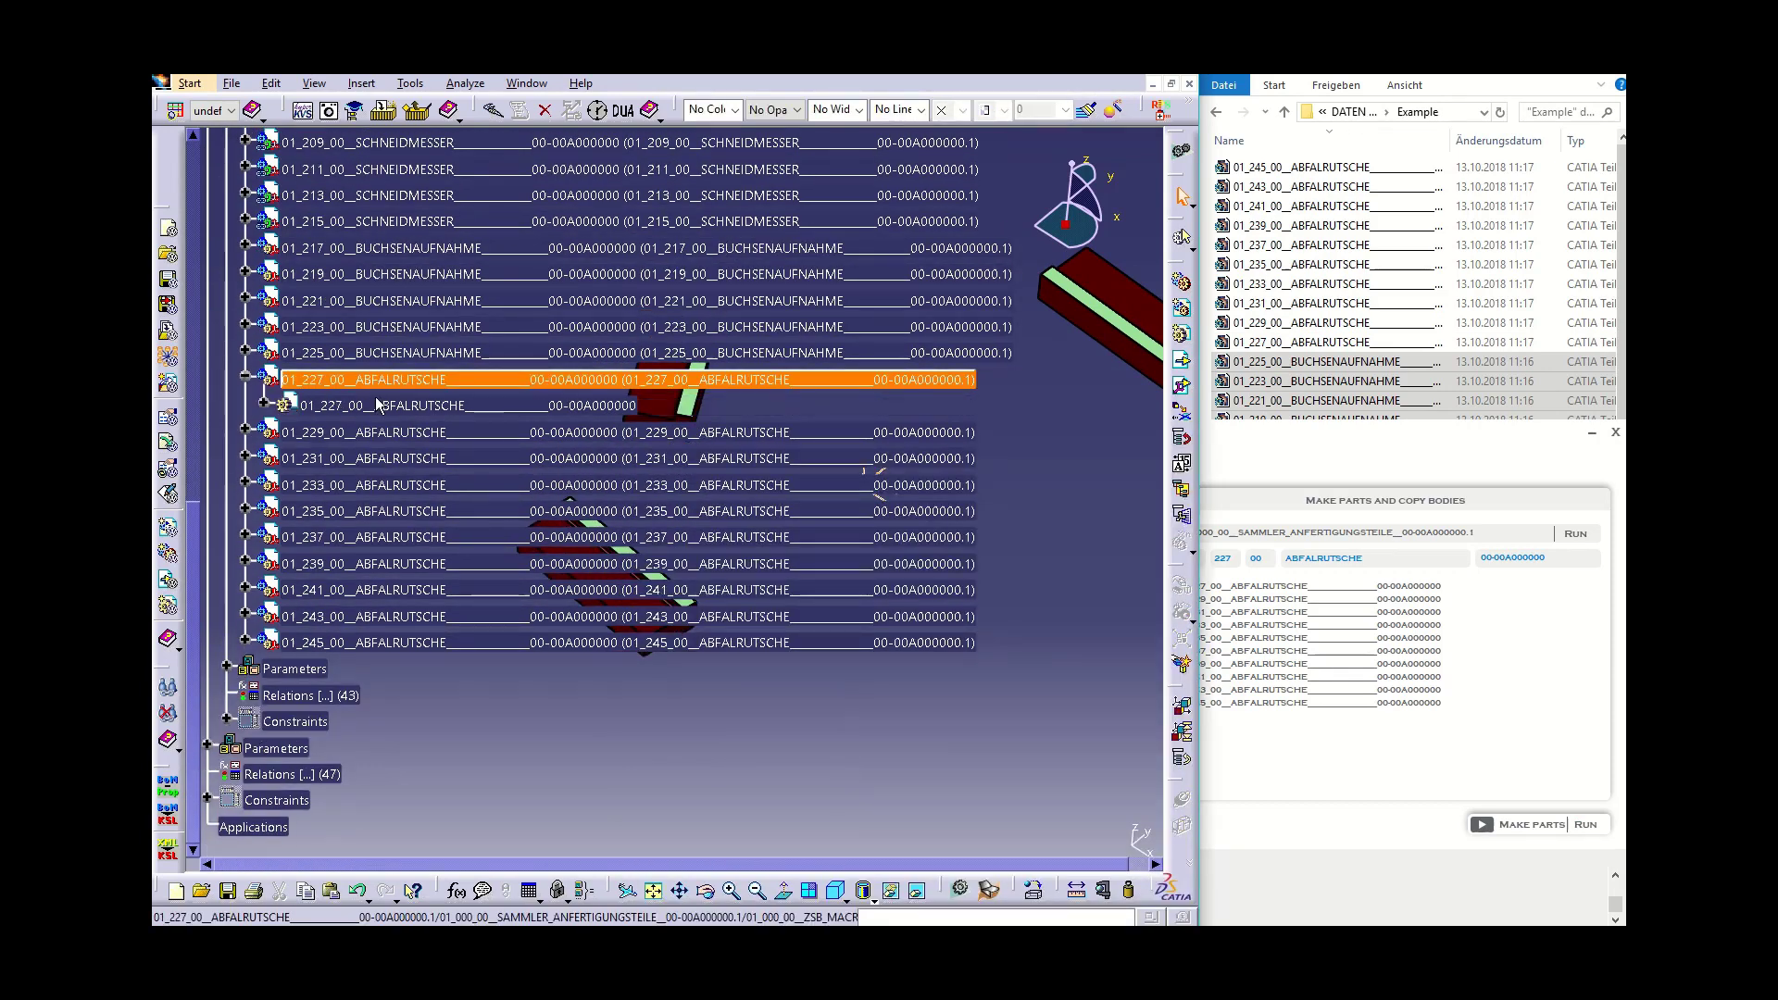
double_click(387, 406)
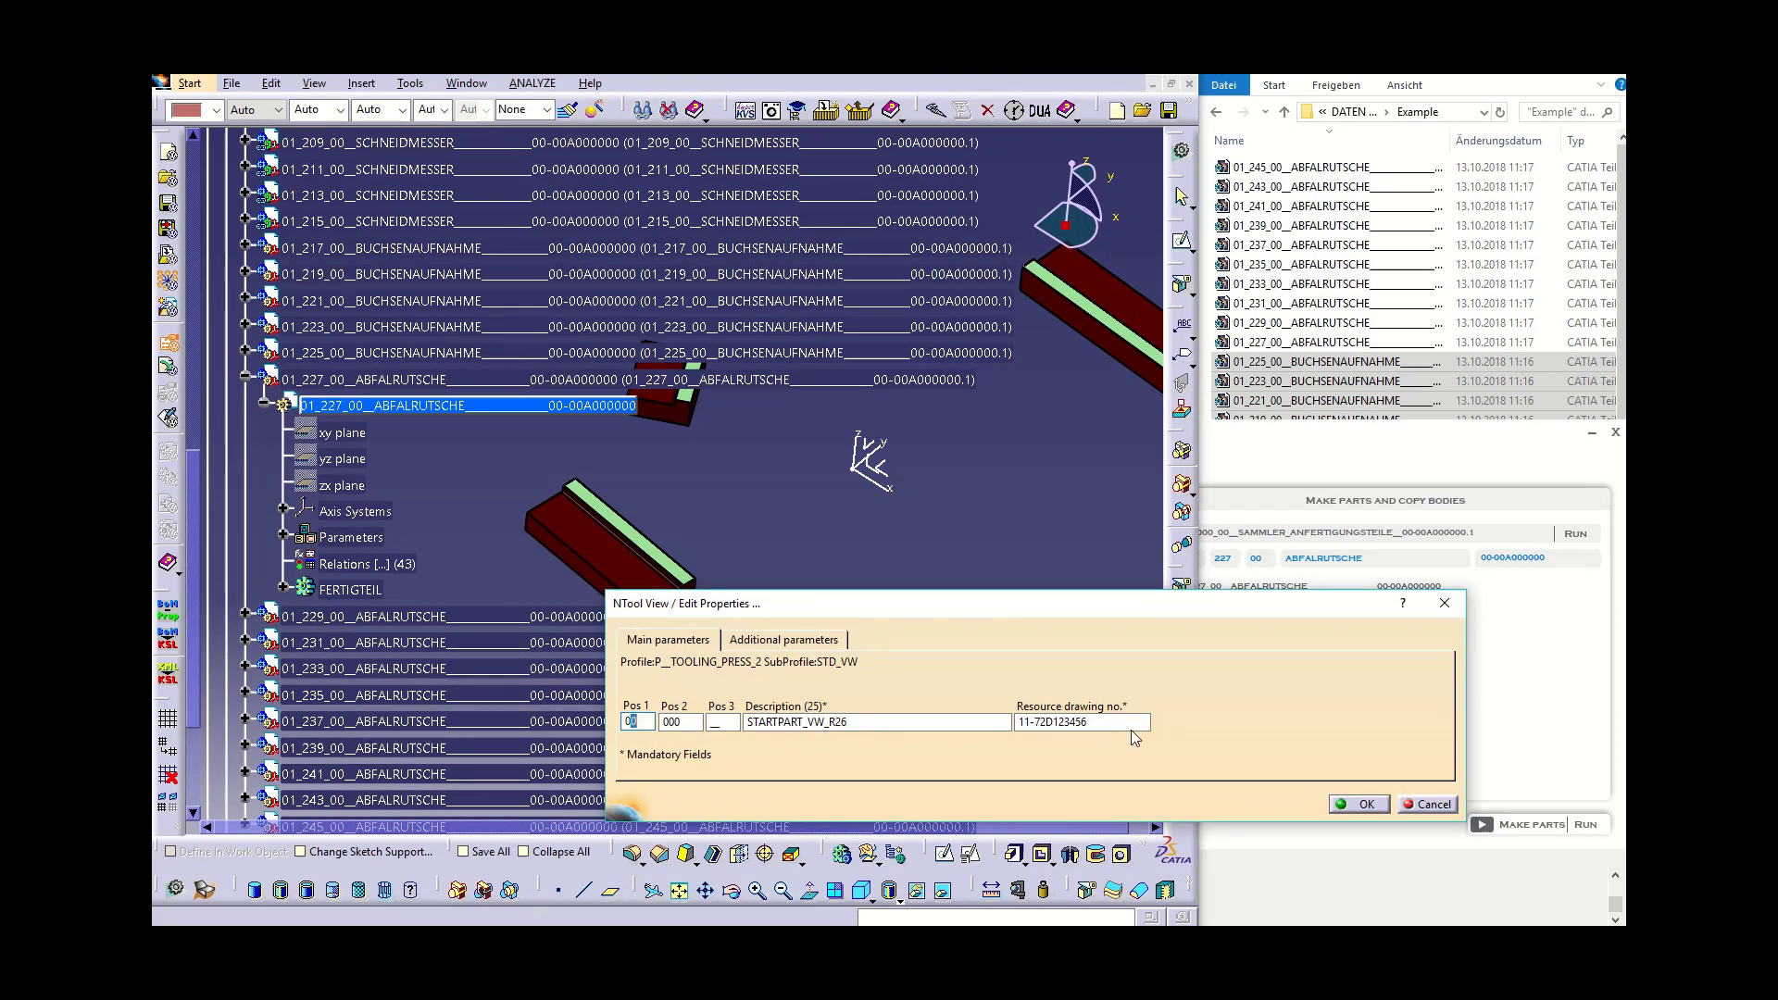
left_click(1431, 804)
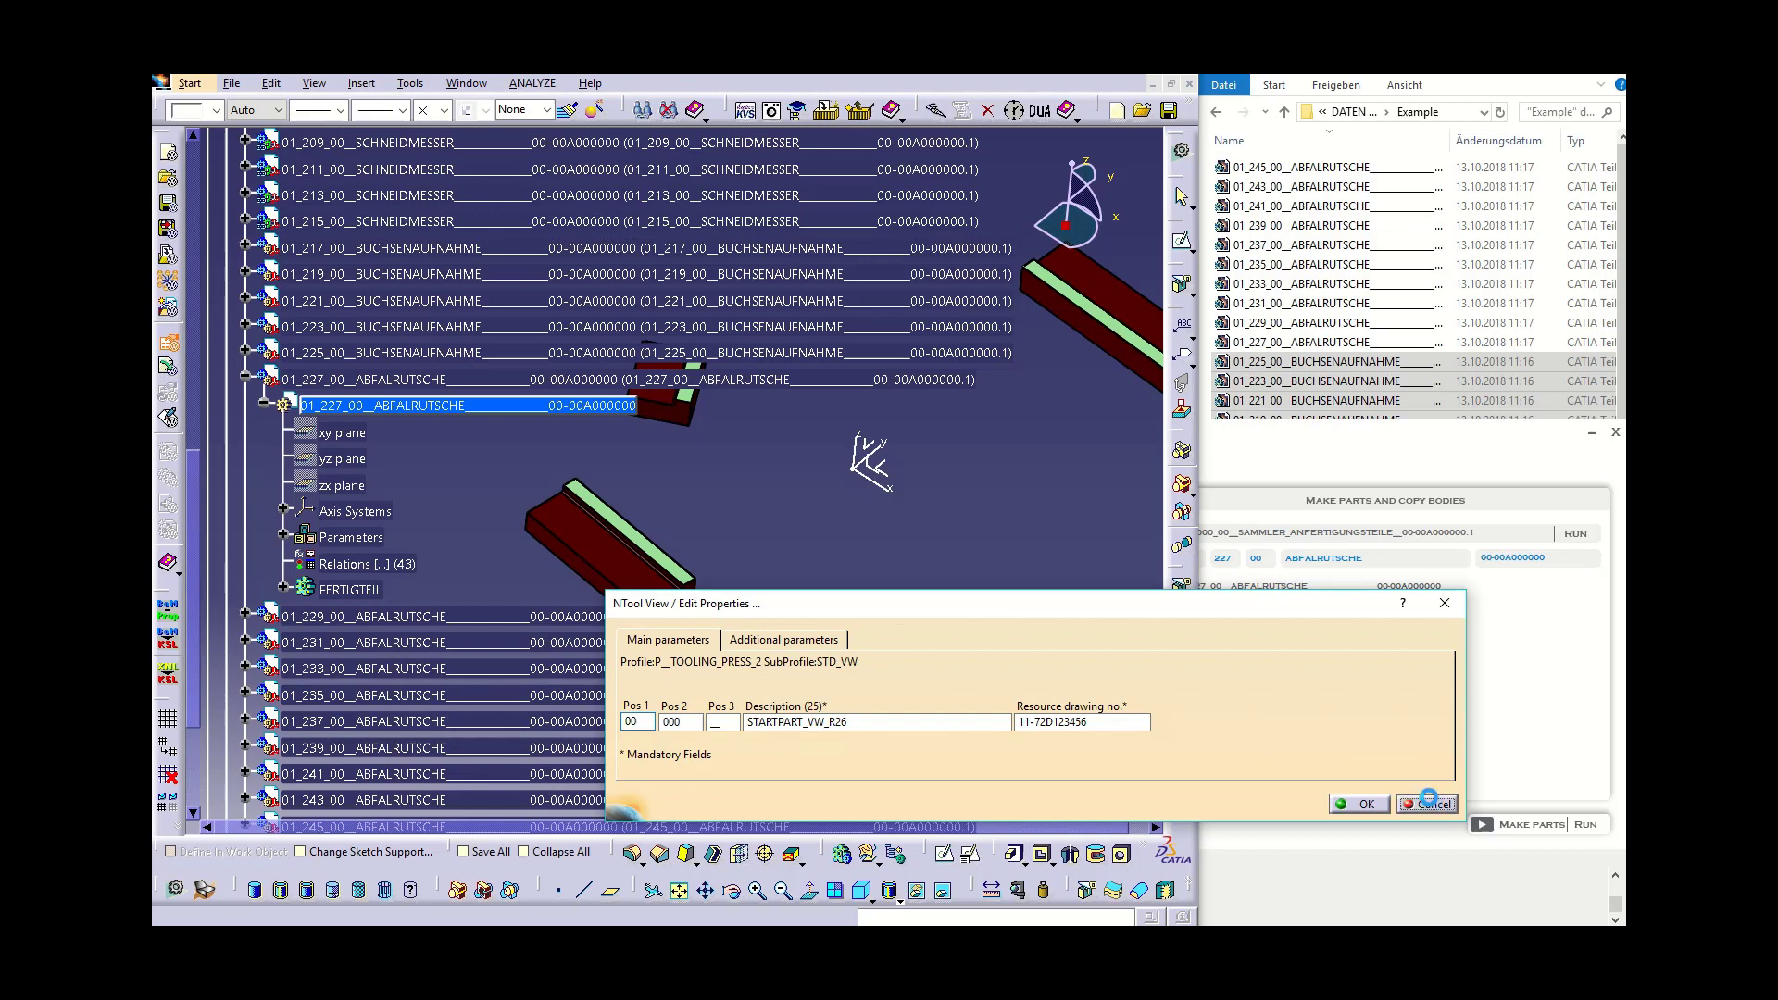
- Move the Debug folder window into view and open its START_PARTS folder
left_click_drag(1771, 381, 1185, 299)
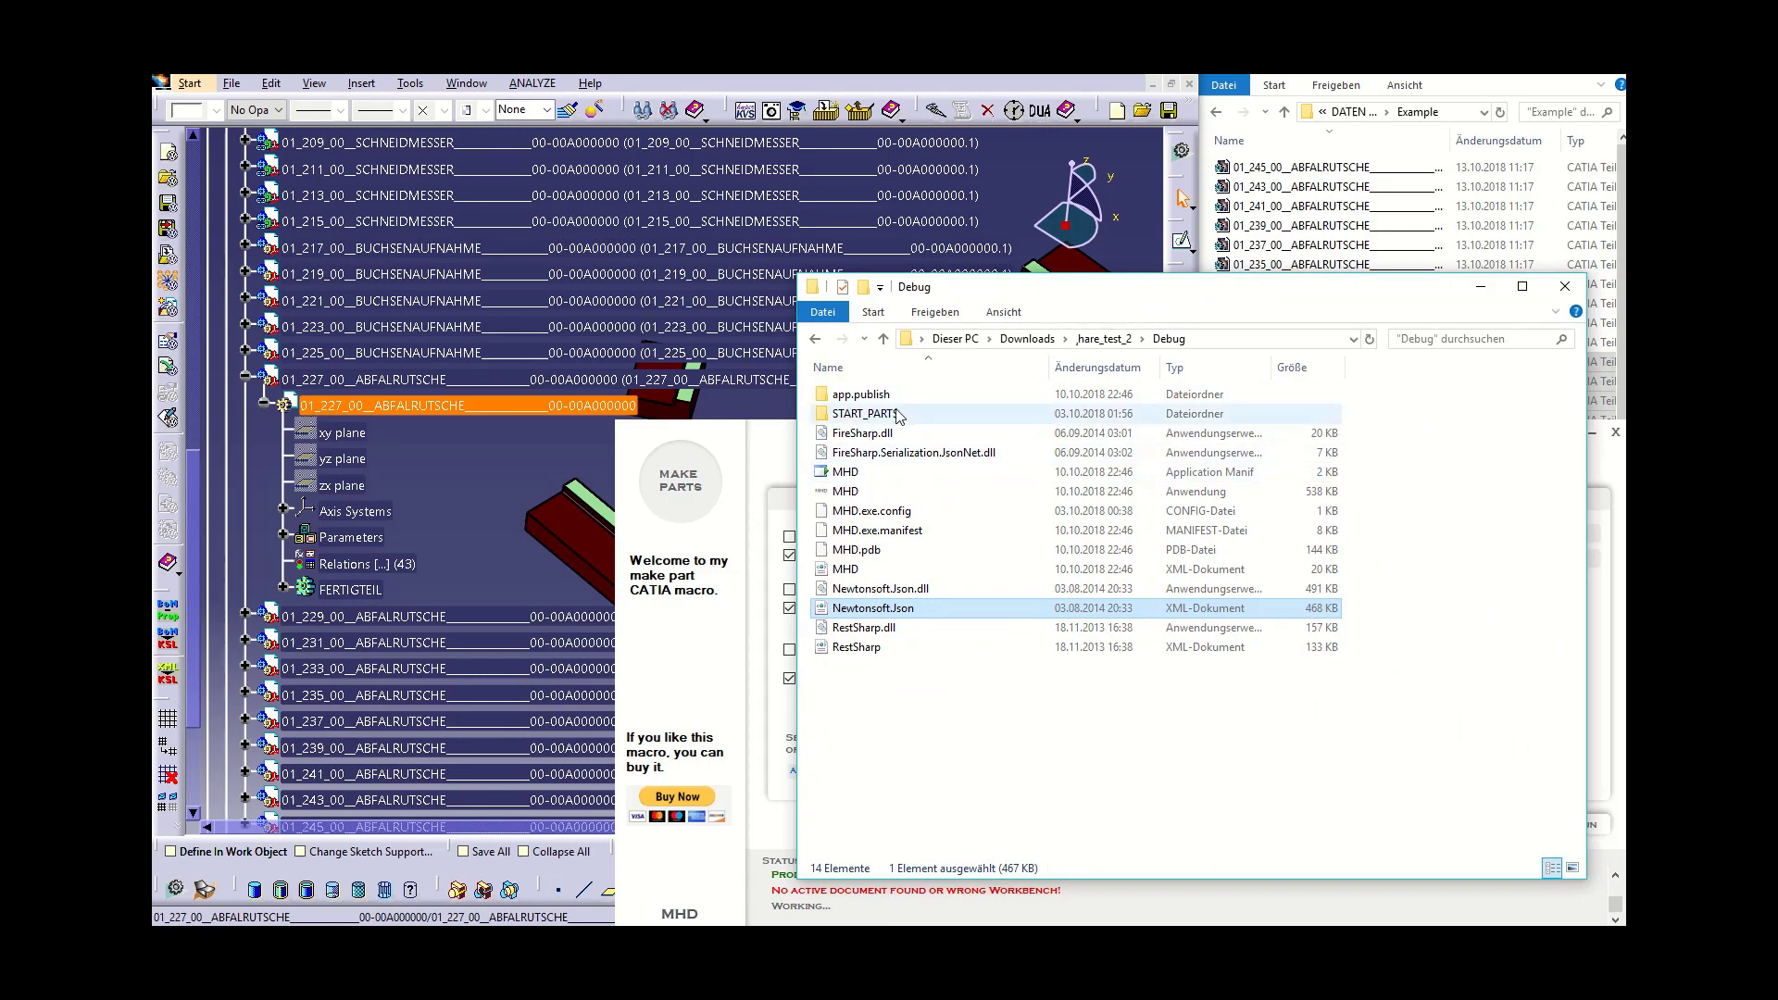
double_click(863, 414)
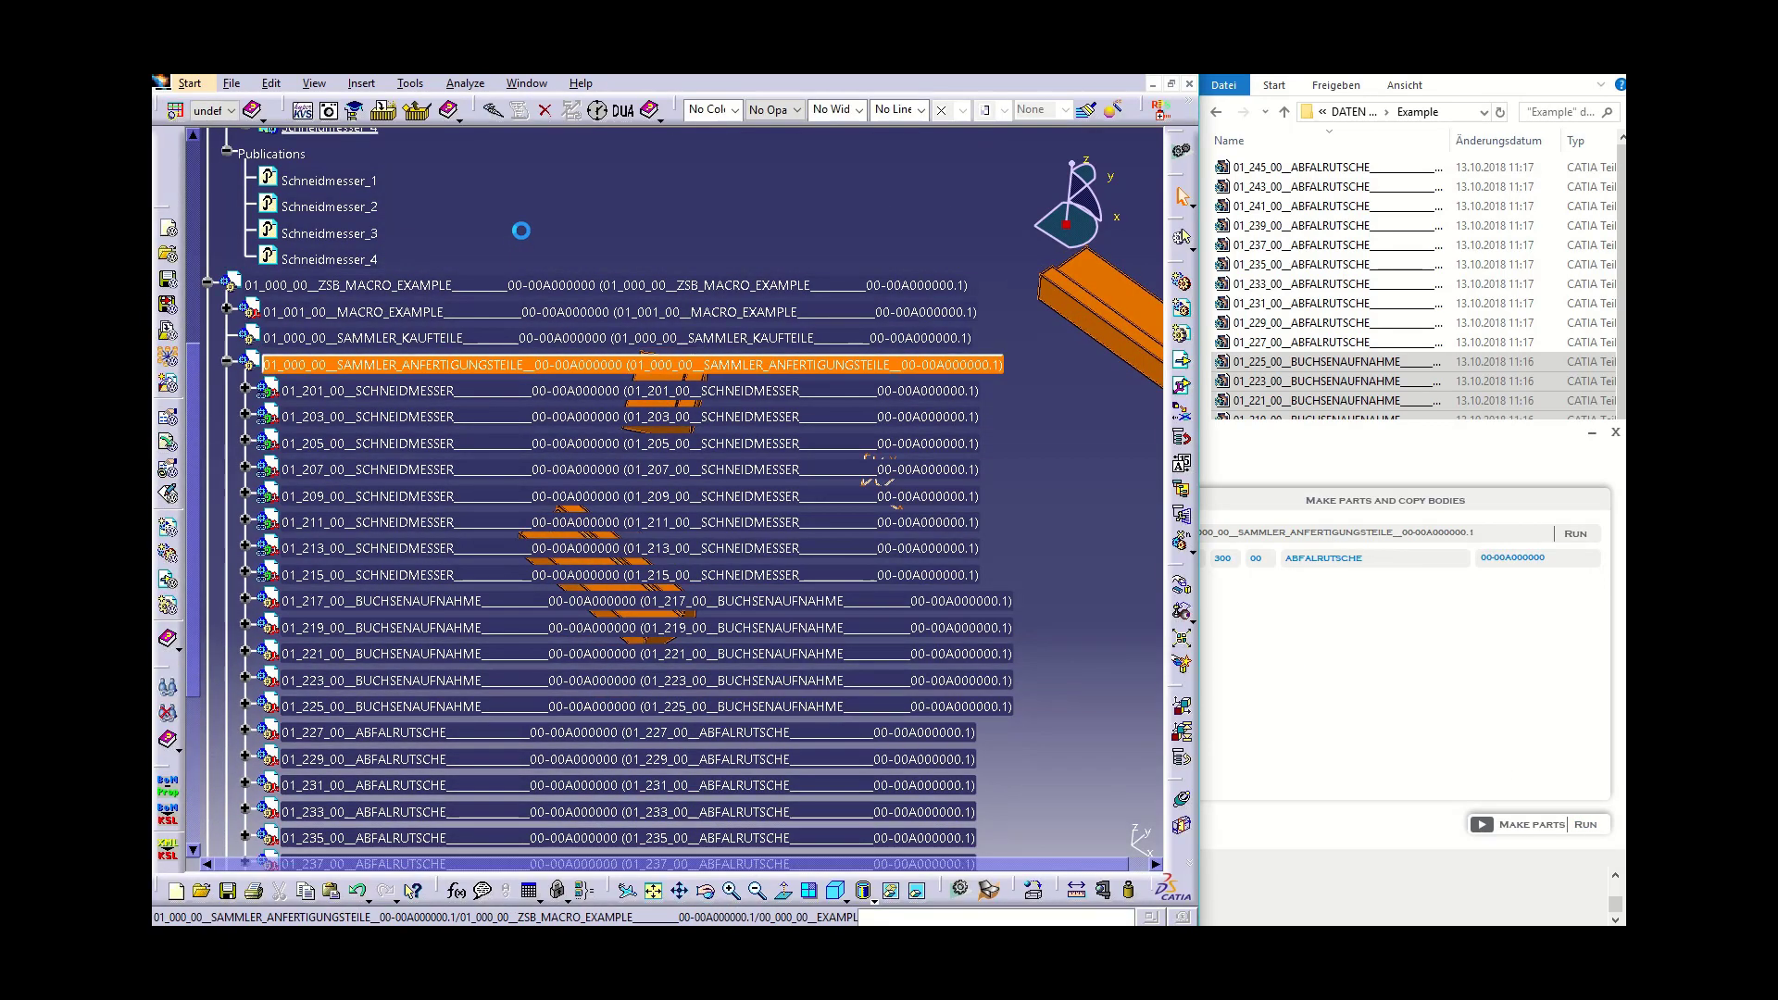
- Create parts 01_300–01_318, then rerun with Make parts and copy, start 400, POS +1
left_click(1581, 829)
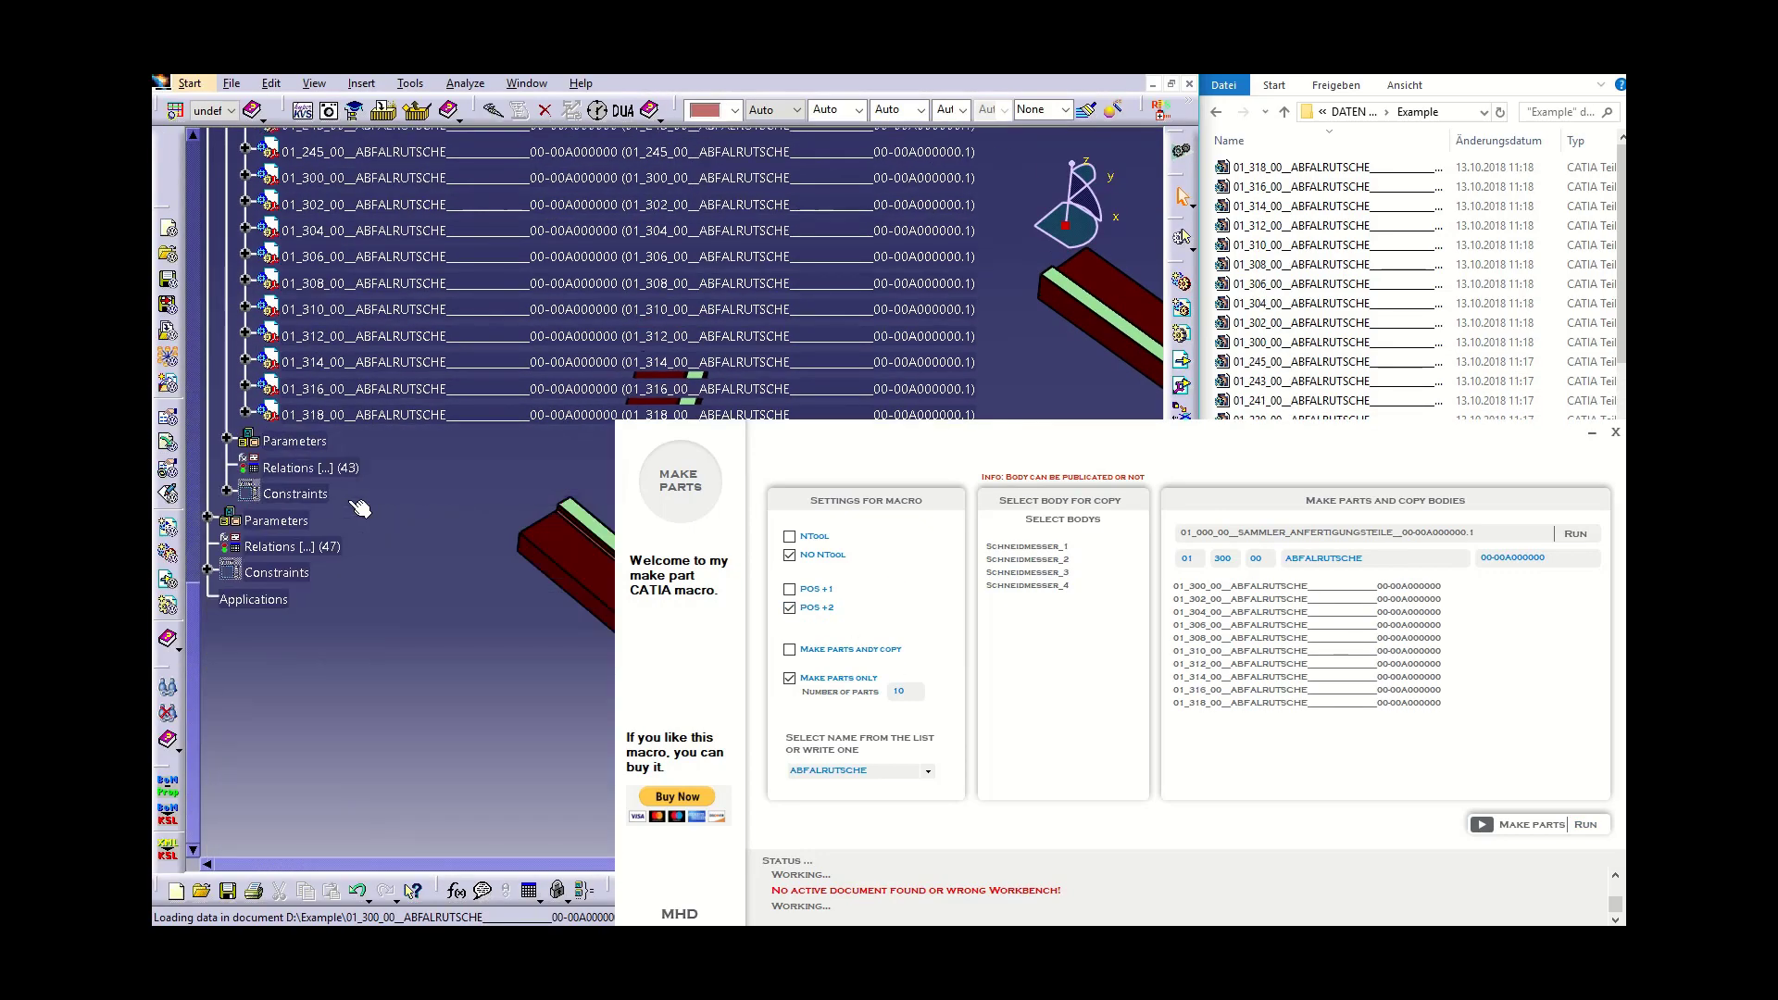
left_click(852, 651)
double_click(1223, 560)
type("4")
left_click(790, 589)
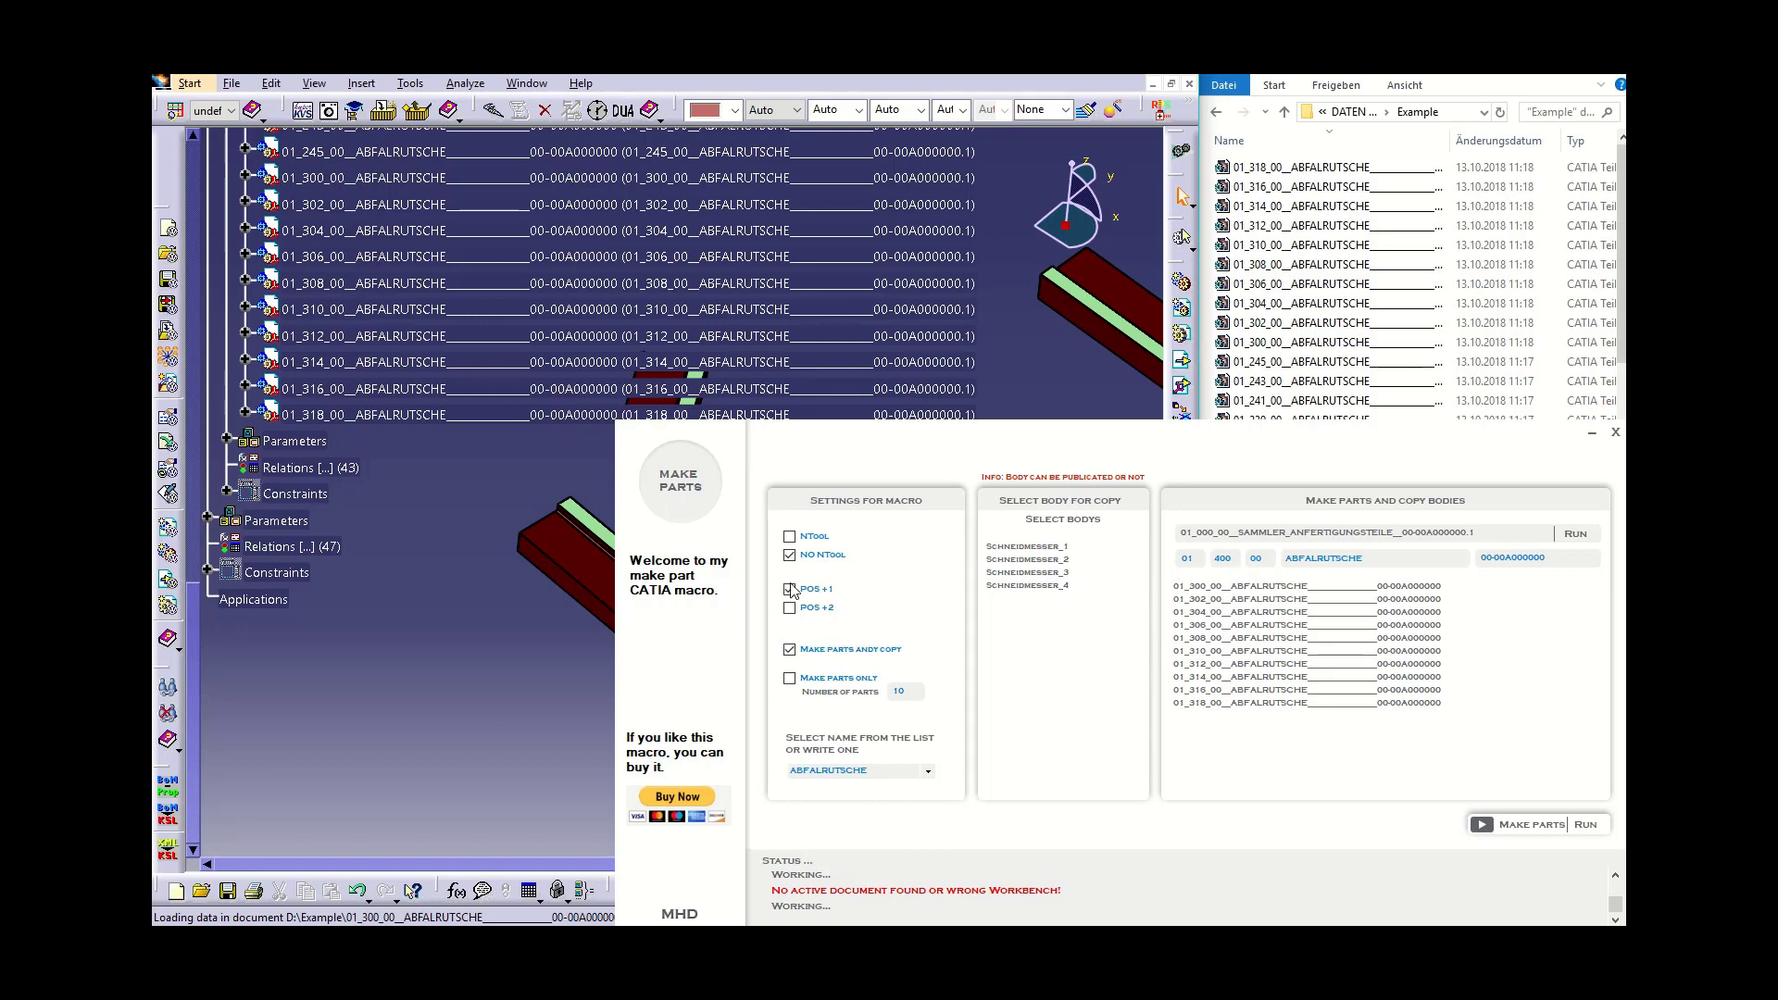
left_click(1583, 824)
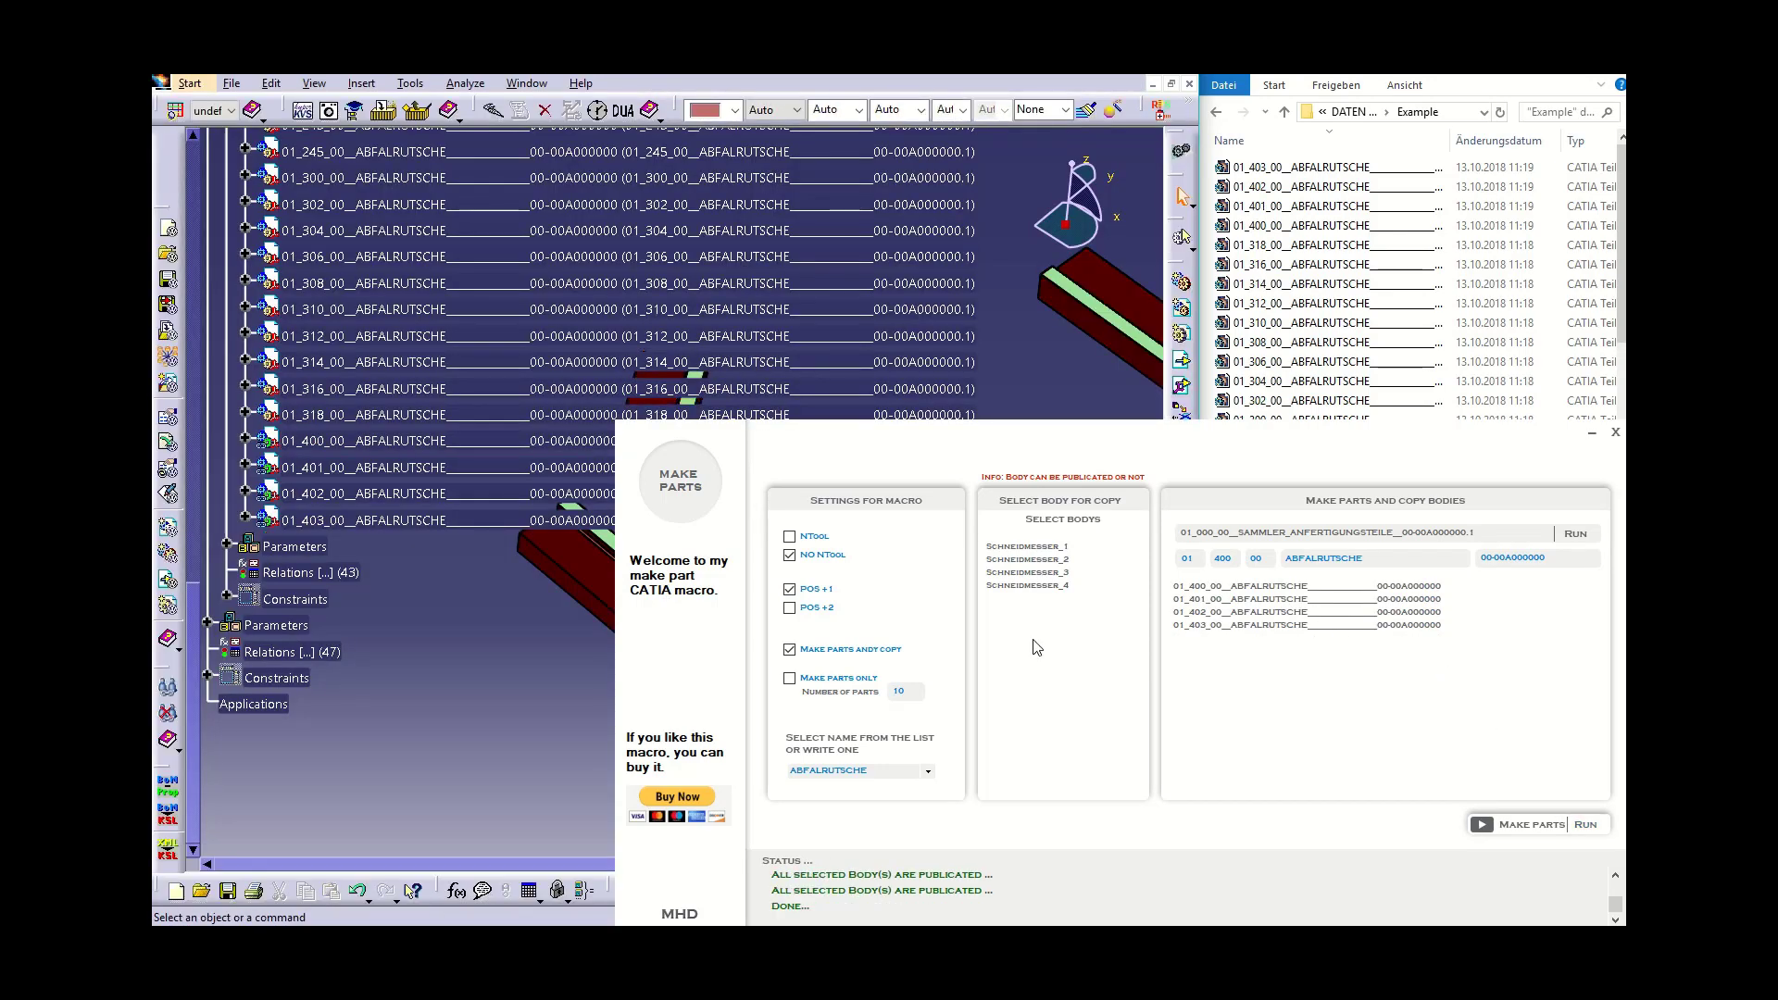
- Expand 01_400 through FERTIGTEIL, ROHTEIL and GRUNDKOERPER, and select Schneidmesser_1's Solid.1
left_click(474, 554)
left_click(247, 440)
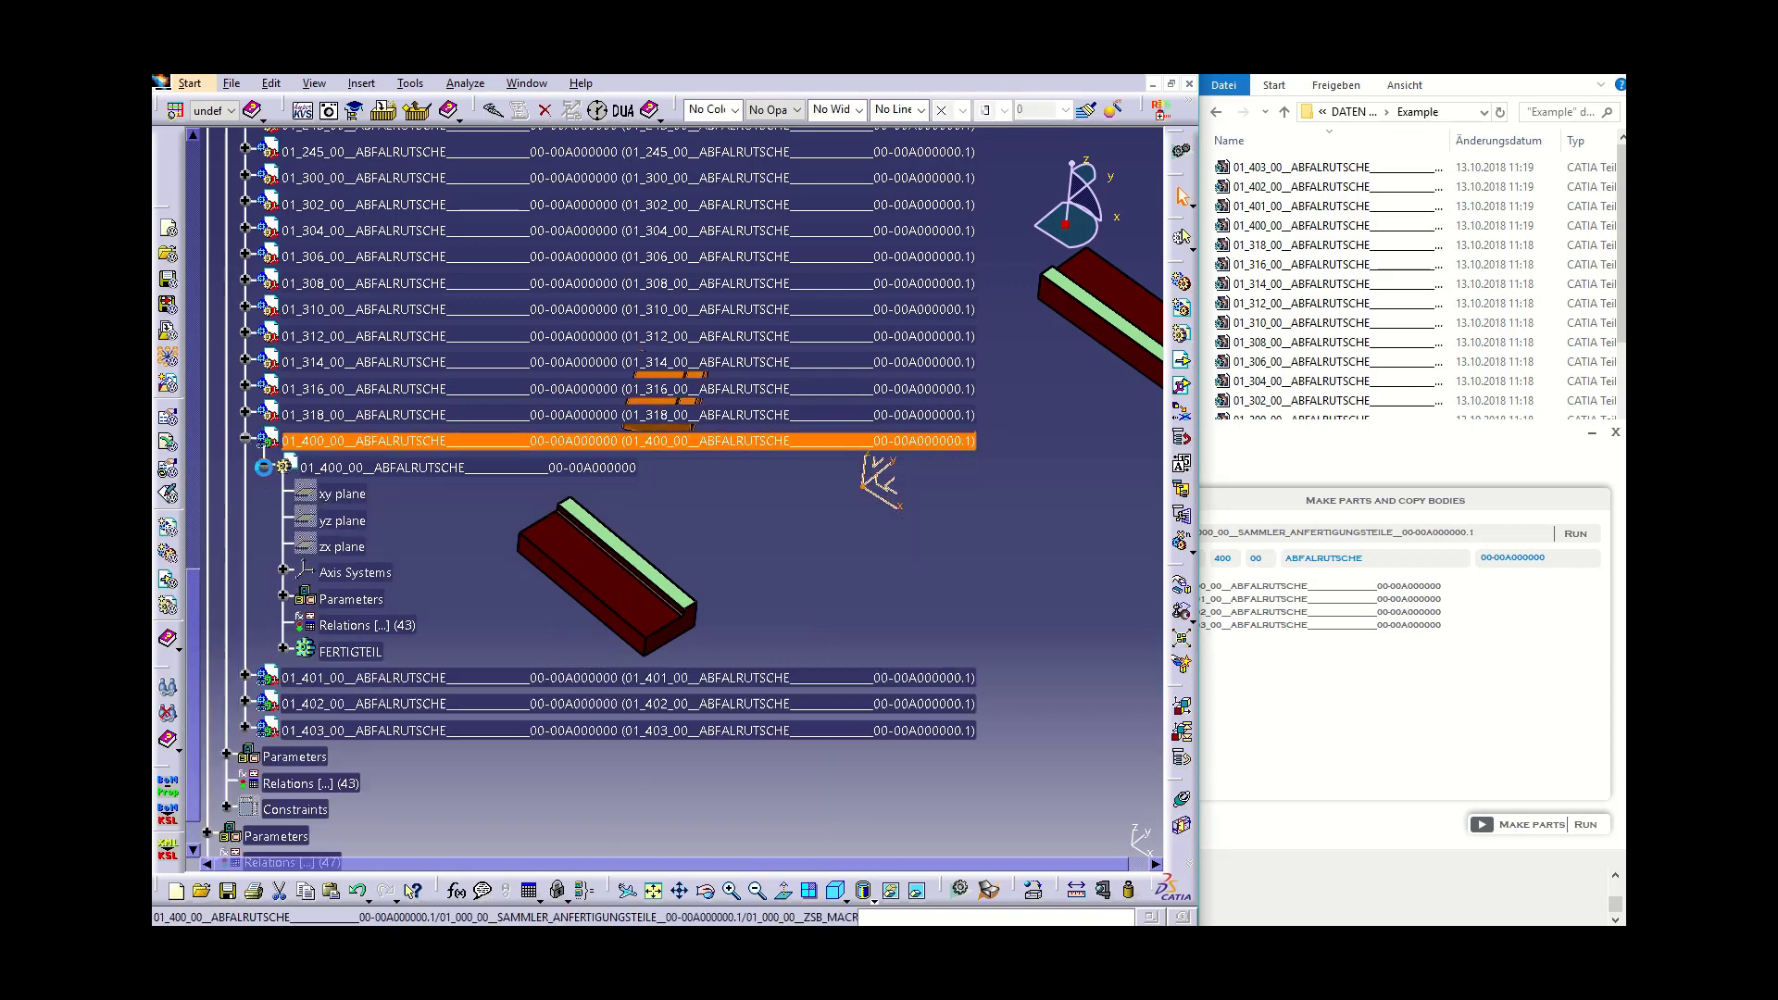
left_click(289, 650)
left_click(303, 677)
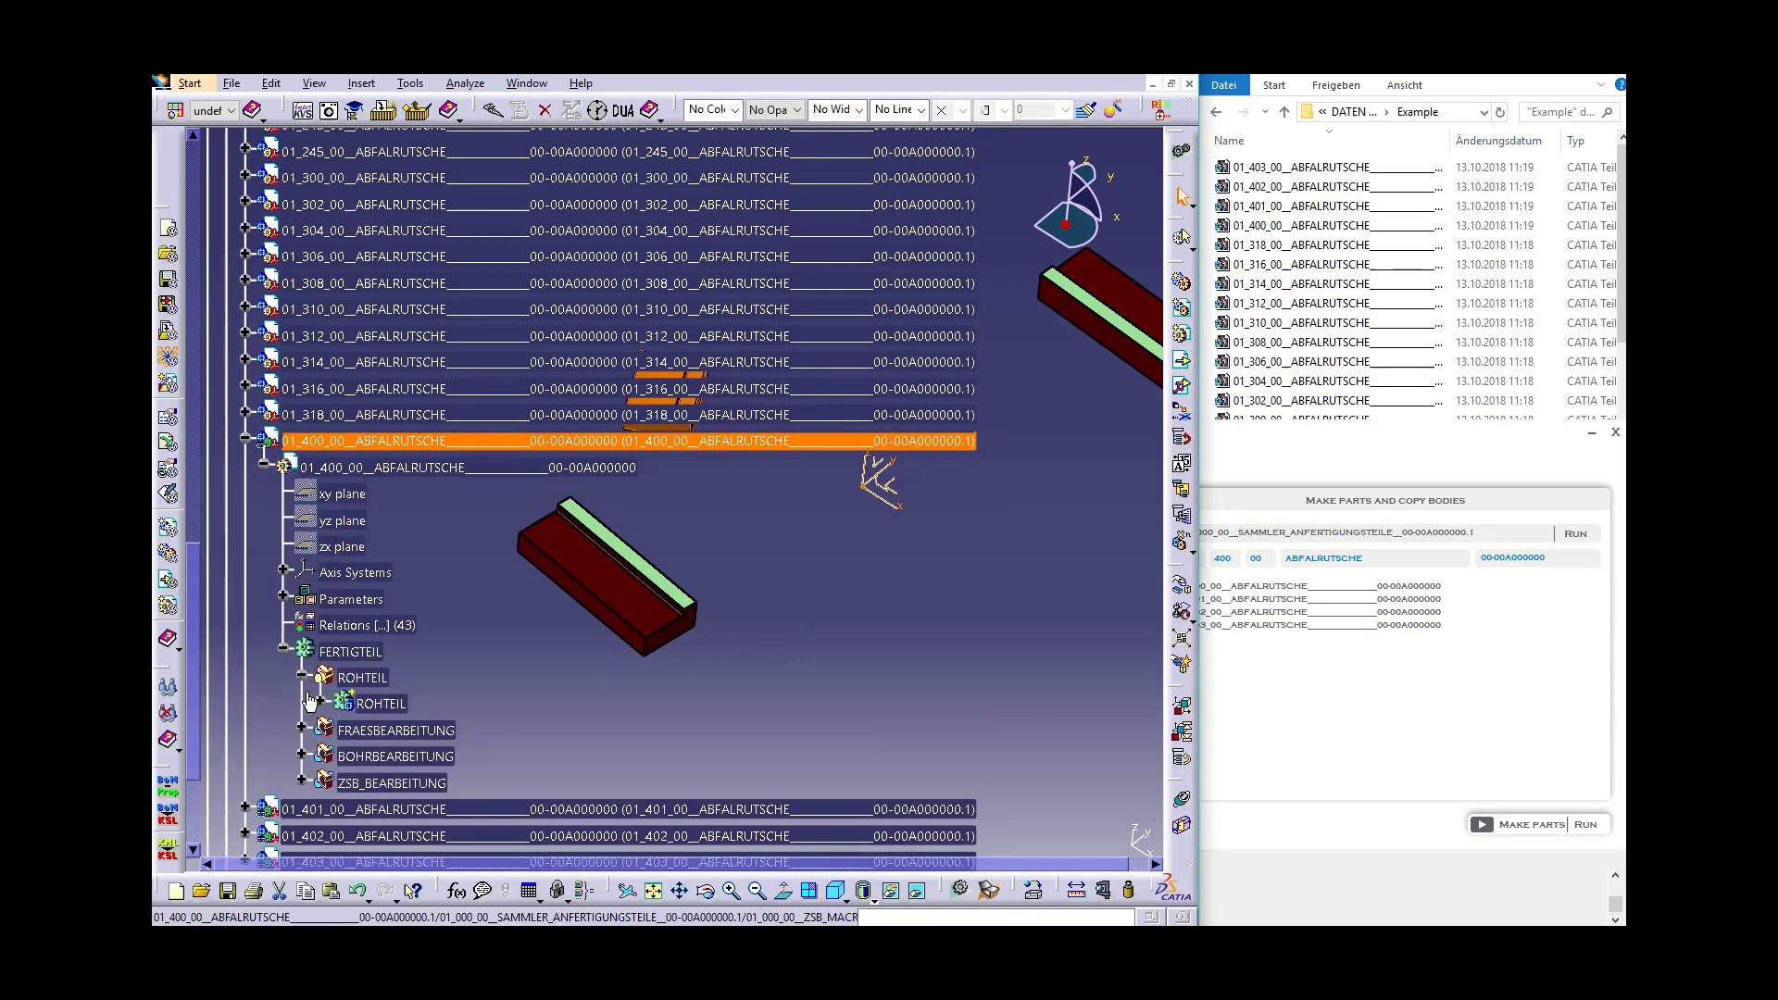
left_click(341, 729)
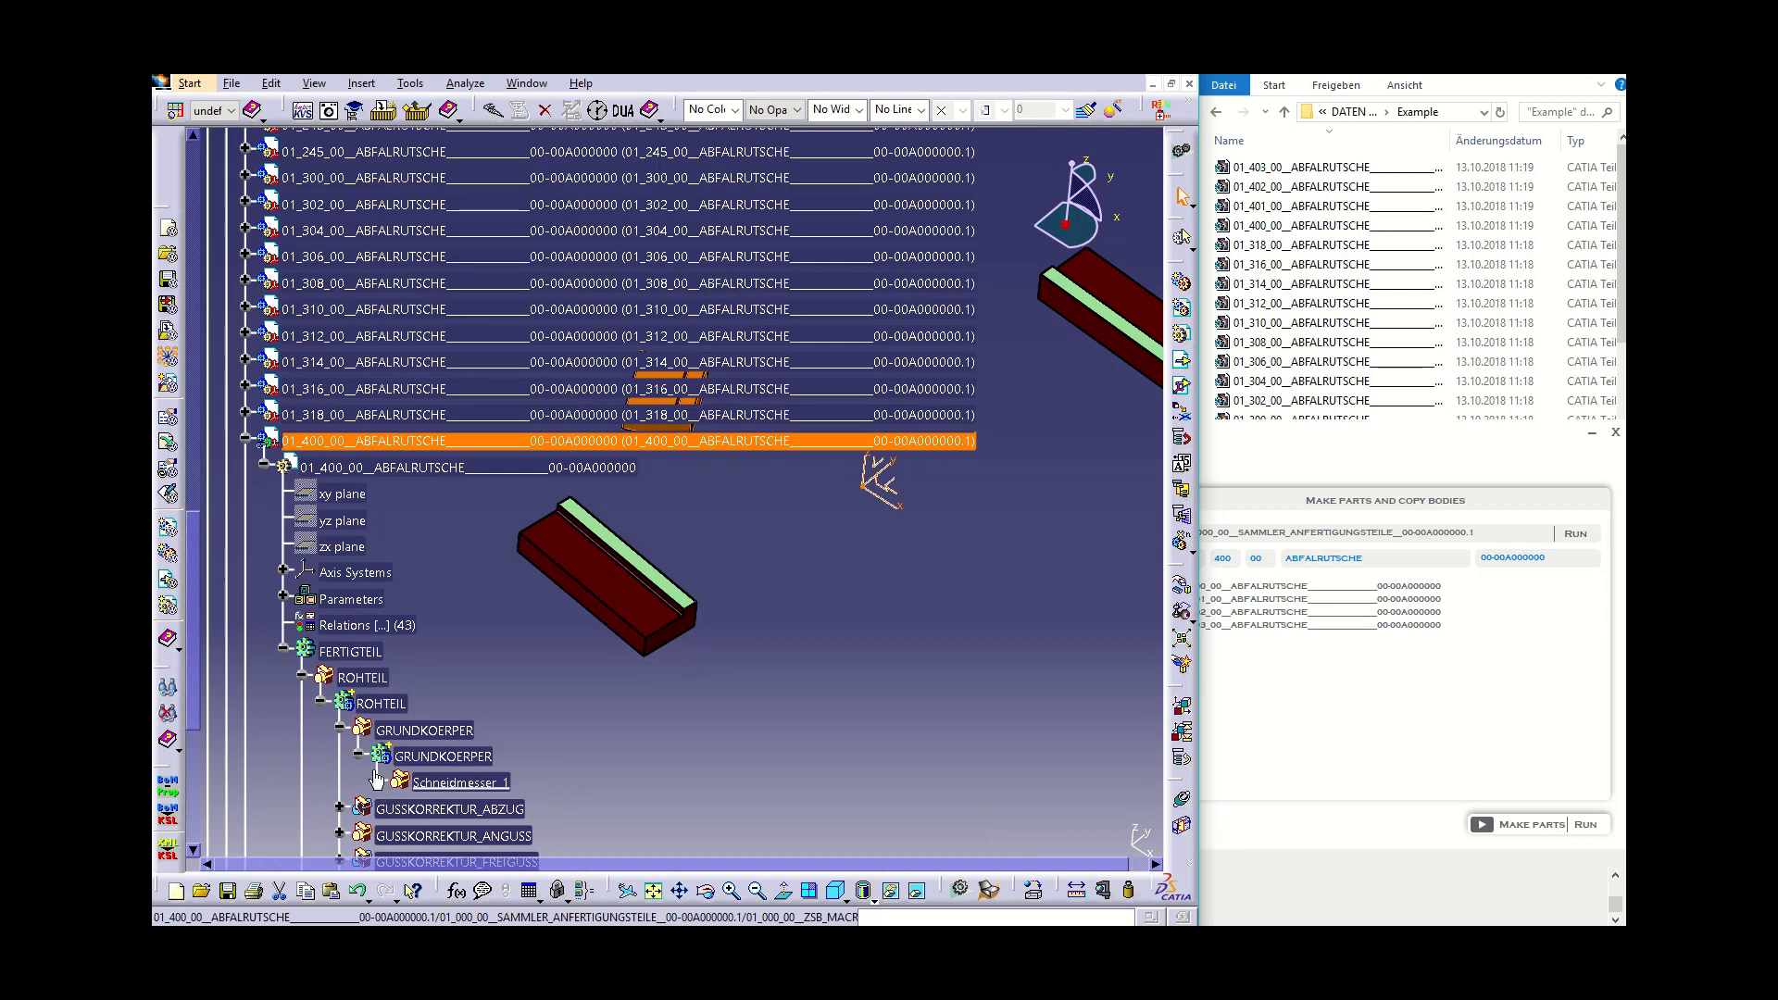
left_click(391, 782)
left_click(533, 836)
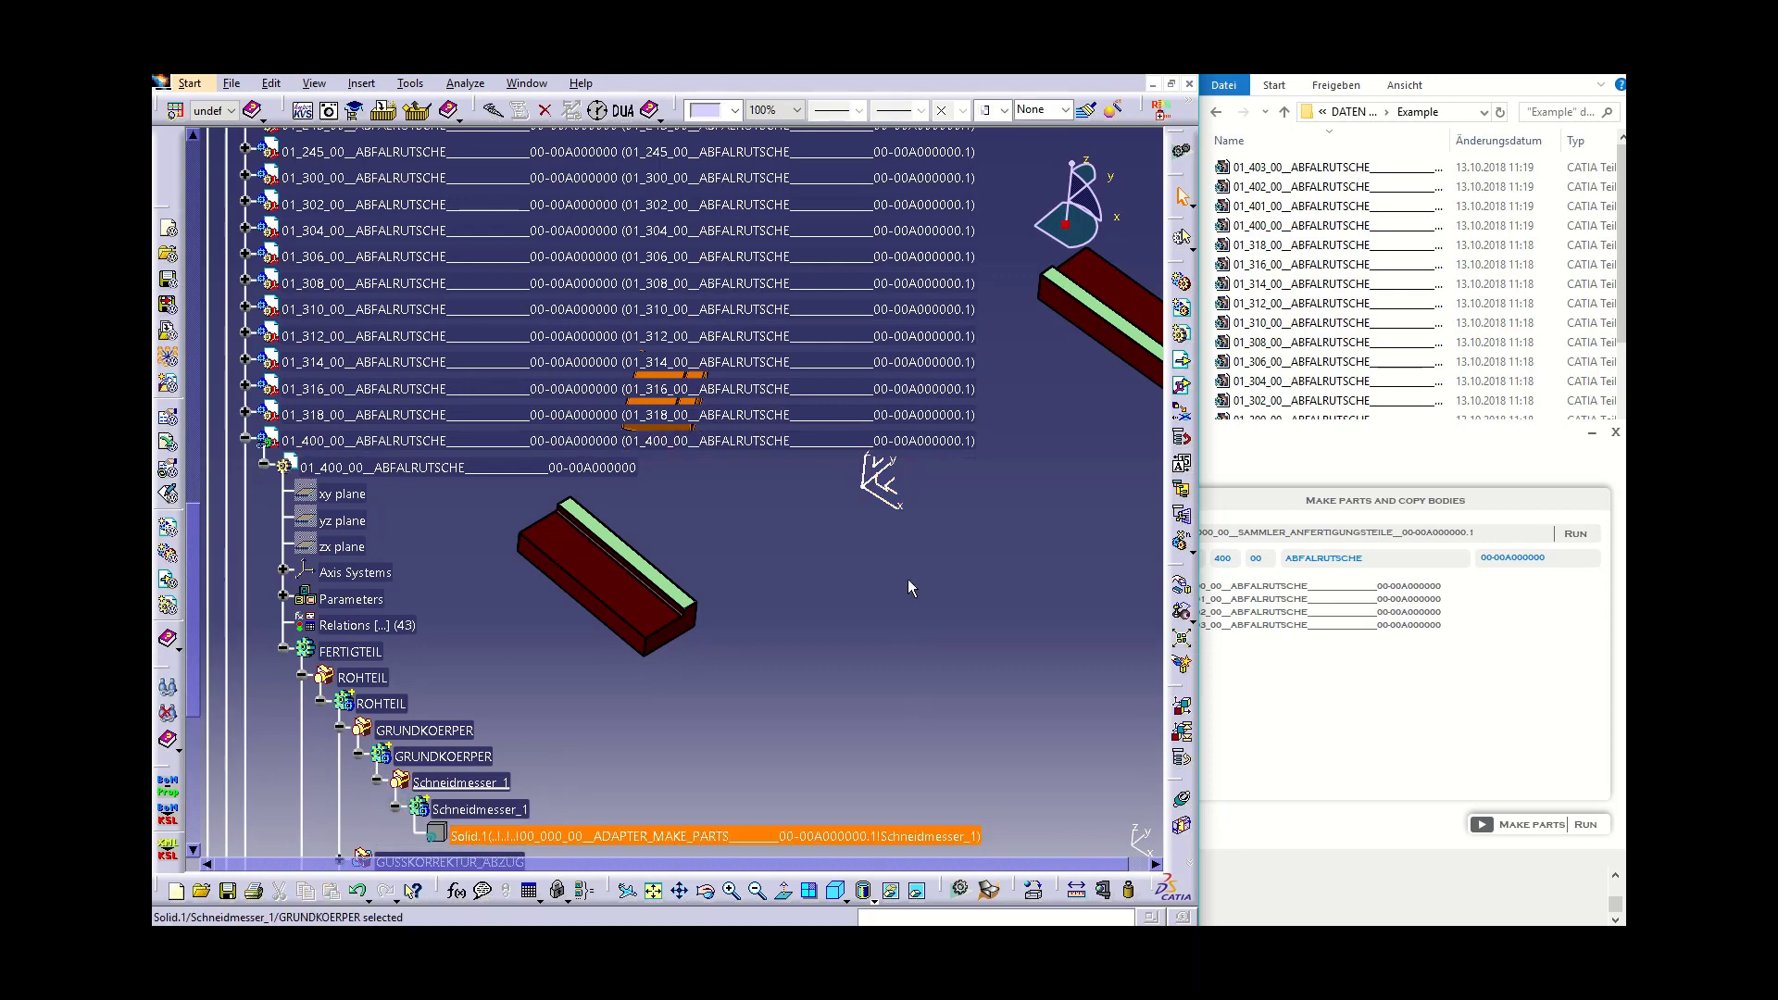